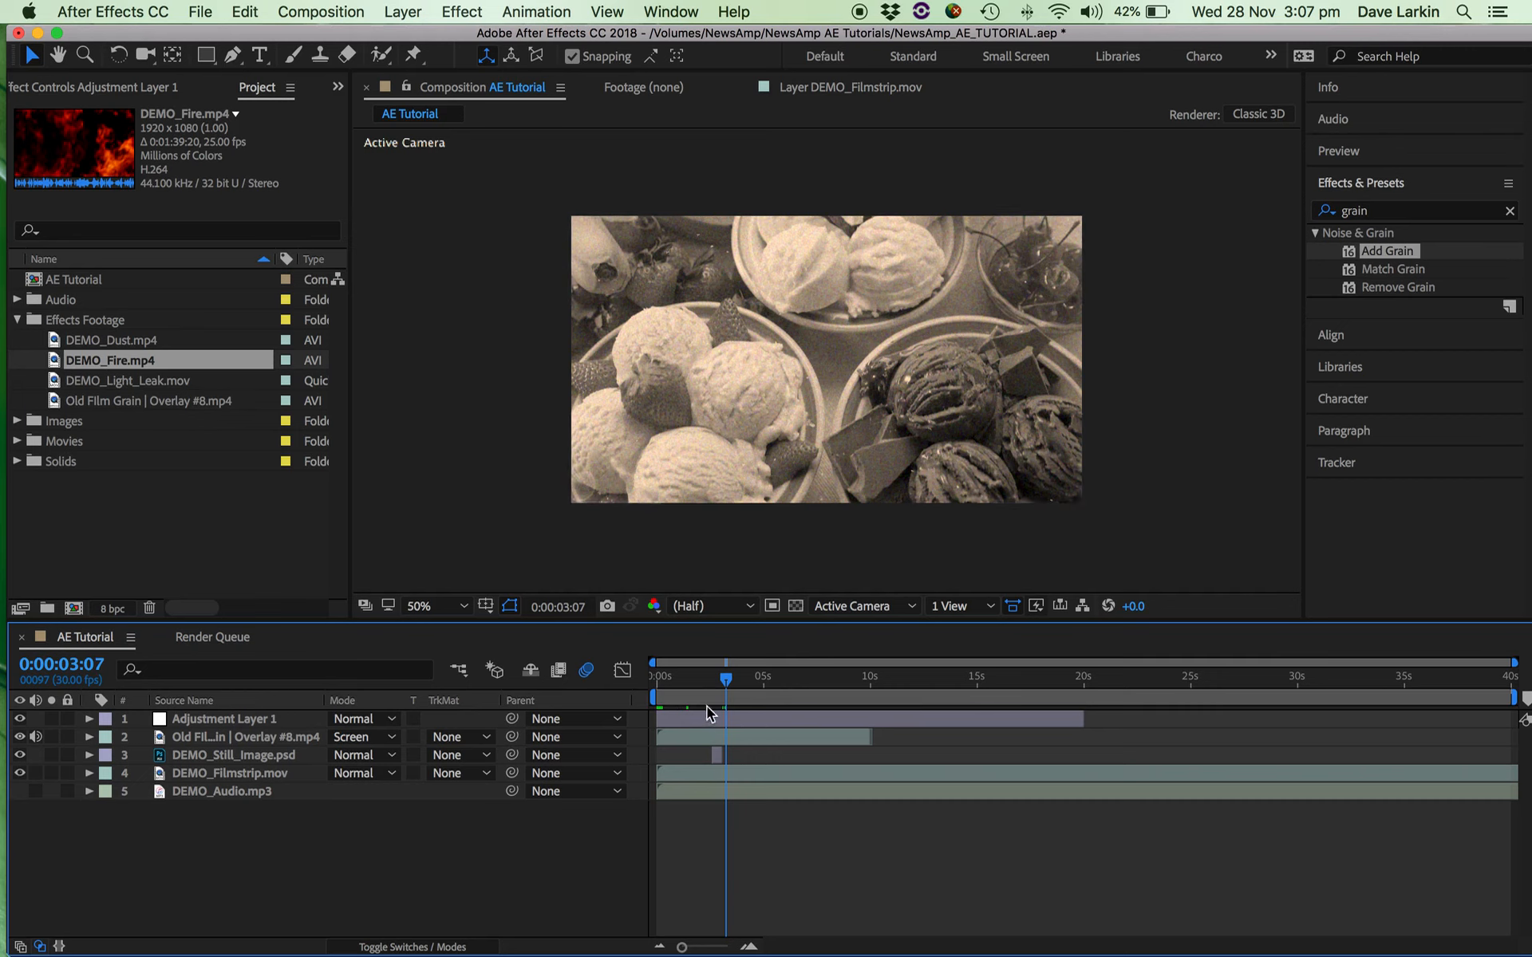
# Collapse the Effects Footage folder and create a new composition named Master Timeline with the offered 1920 x 1080, 30 fps, 40-second settings.
pyautogui.moveTo(725, 680)
pyautogui.mouseDown()
pyautogui.moveTo(662, 691)
pyautogui.moveTo(709, 691)
pyautogui.mouseUp()
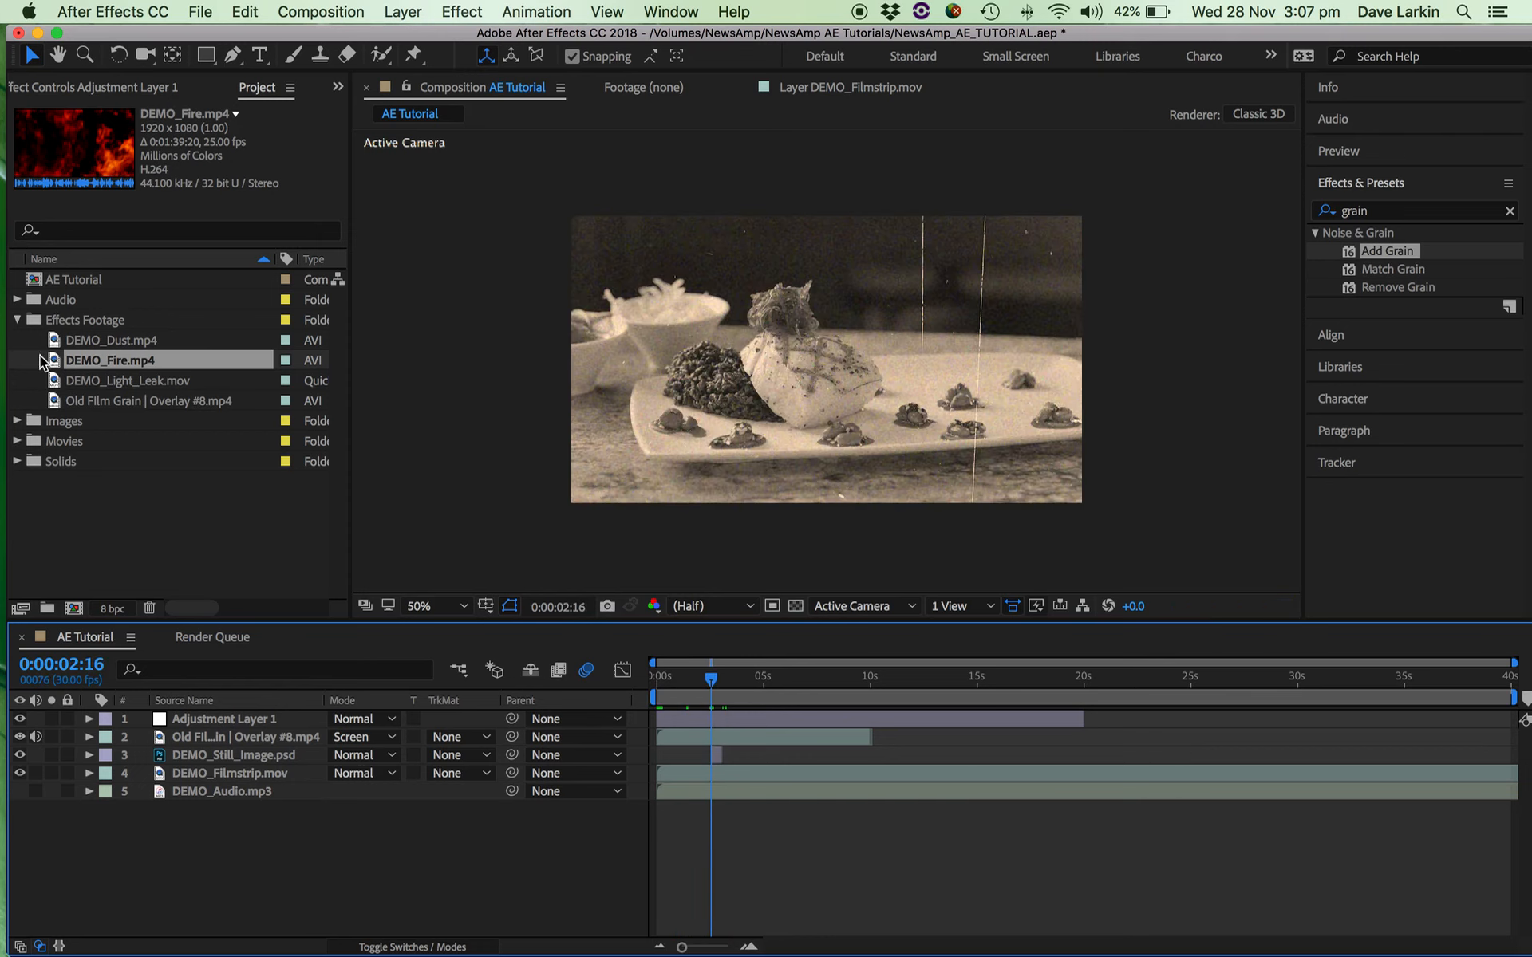
pyautogui.click(18, 323)
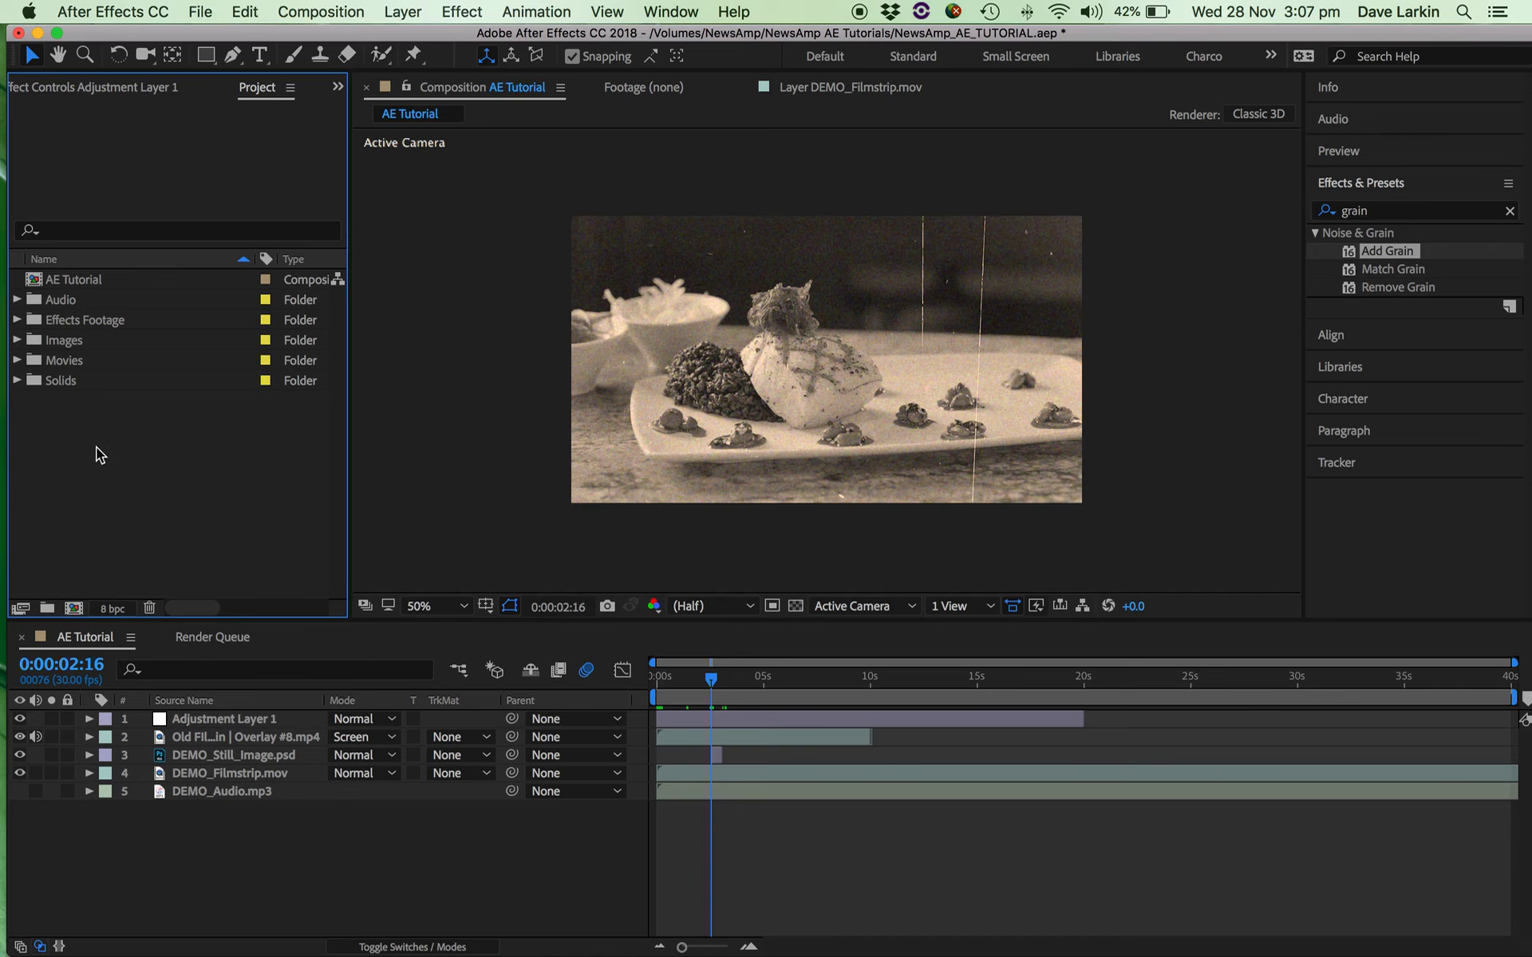
pyautogui.click(403, 12)
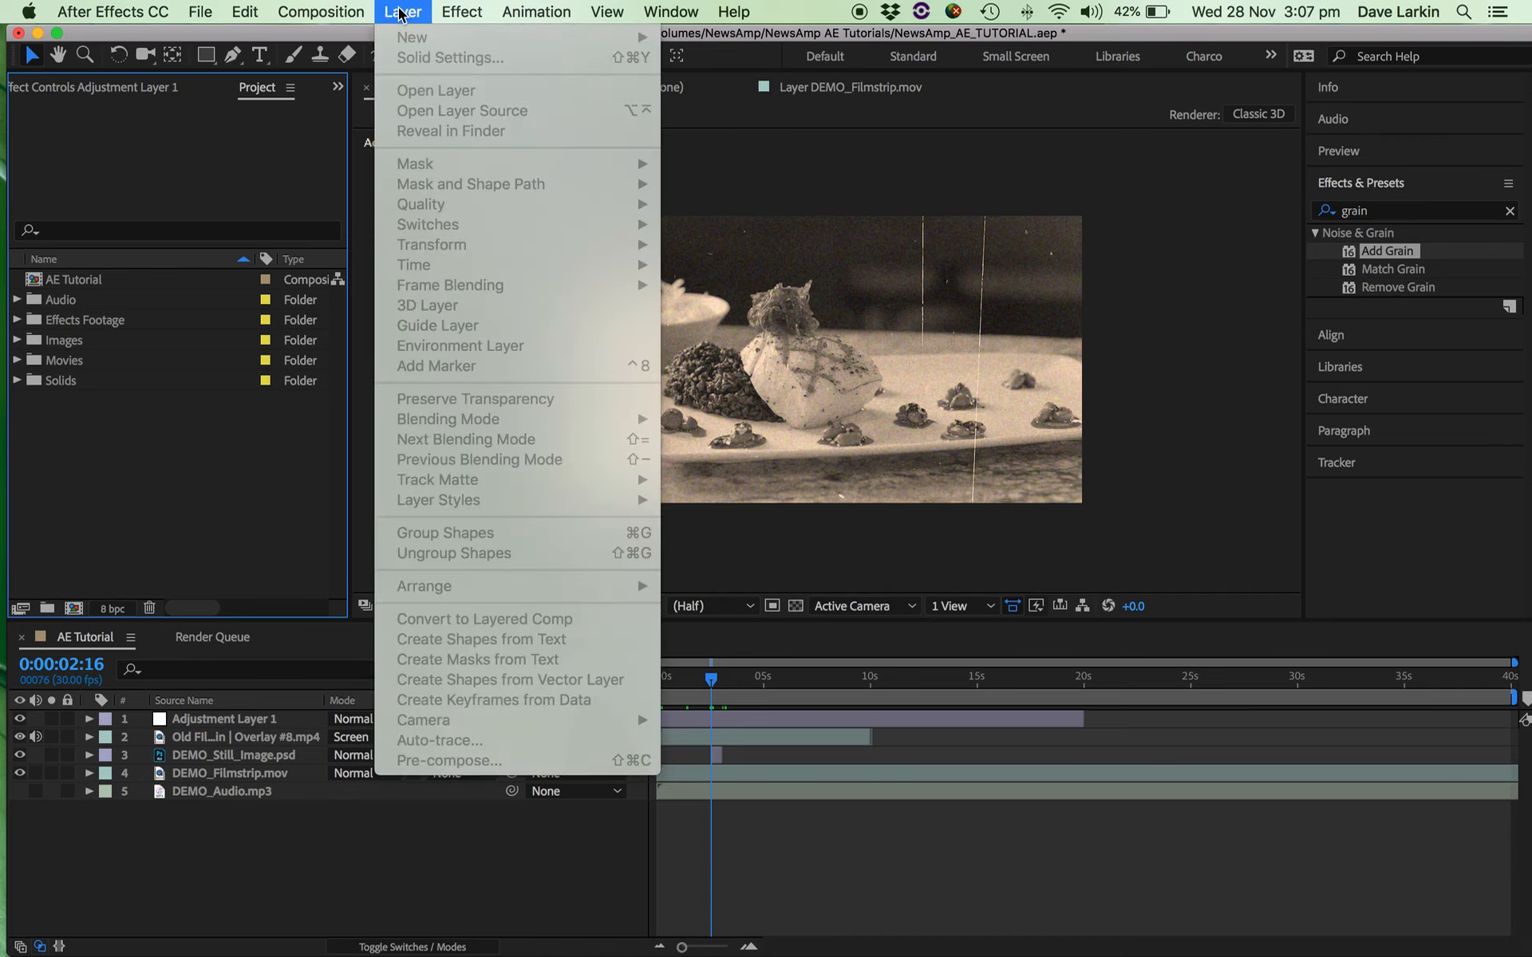
pyautogui.moveTo(351, 16)
pyautogui.click(416, 7)
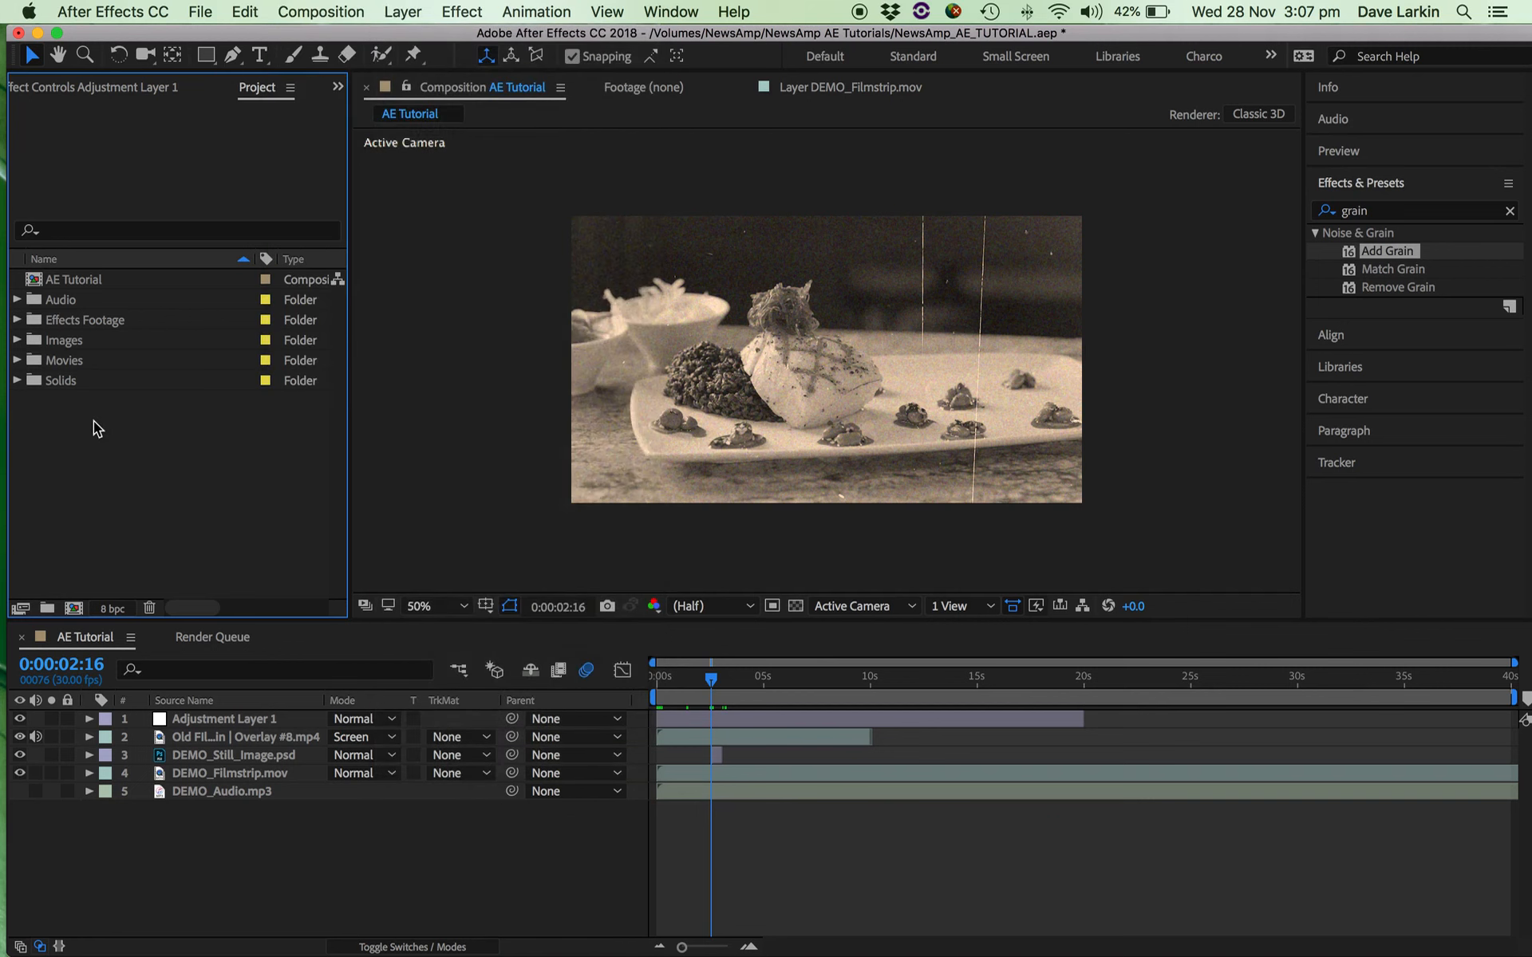
pyautogui.click(342, 10)
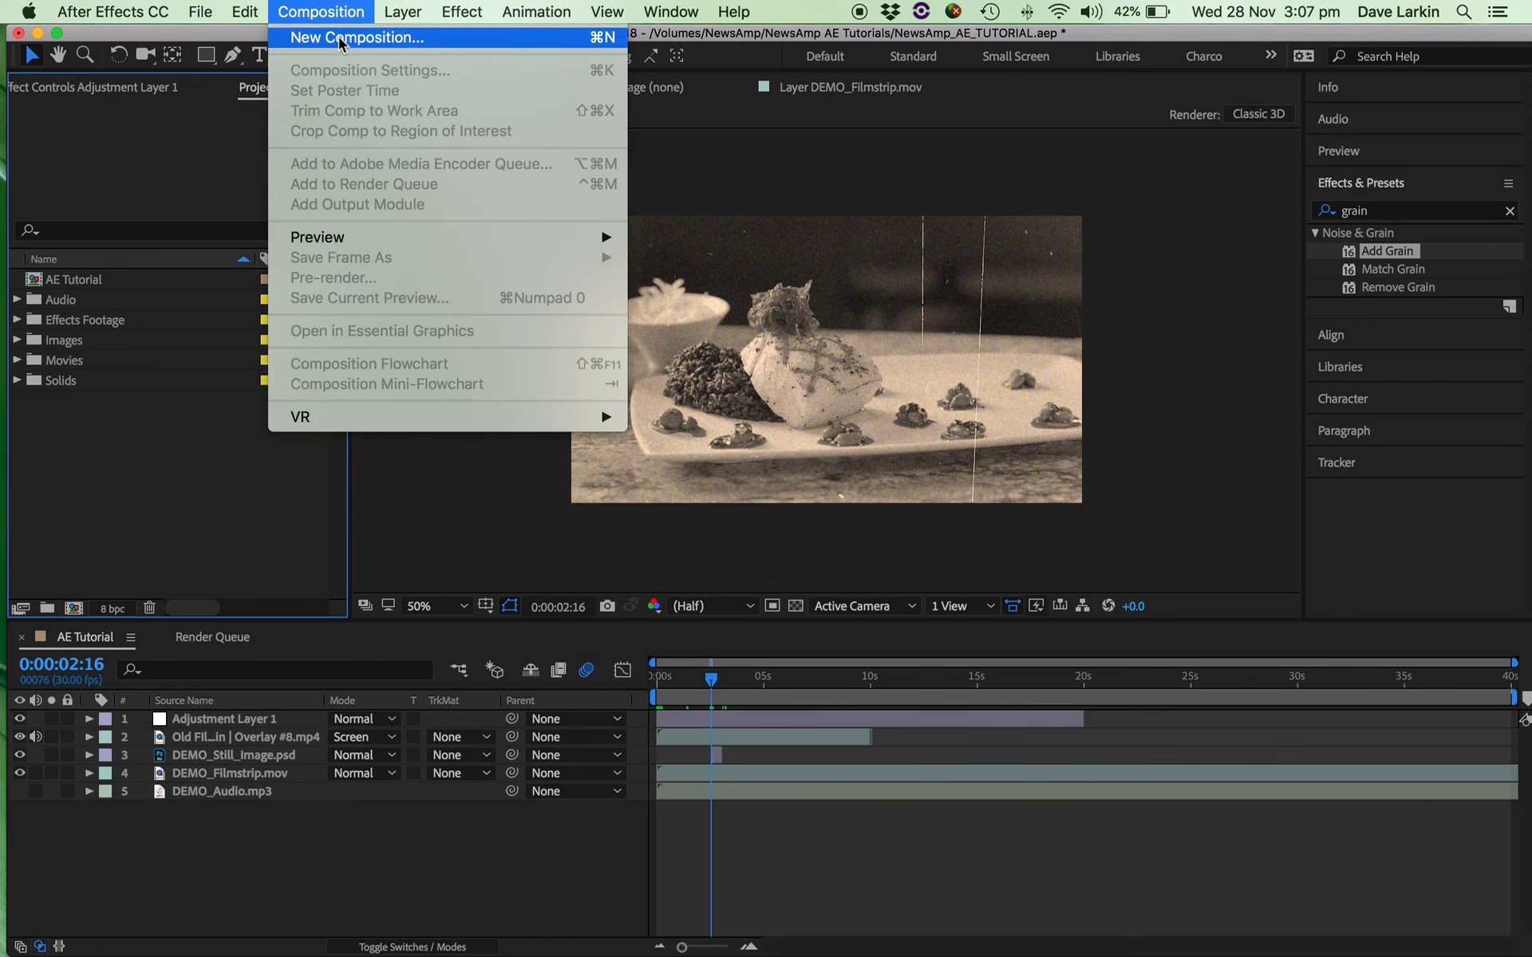
pyautogui.click(340, 39)
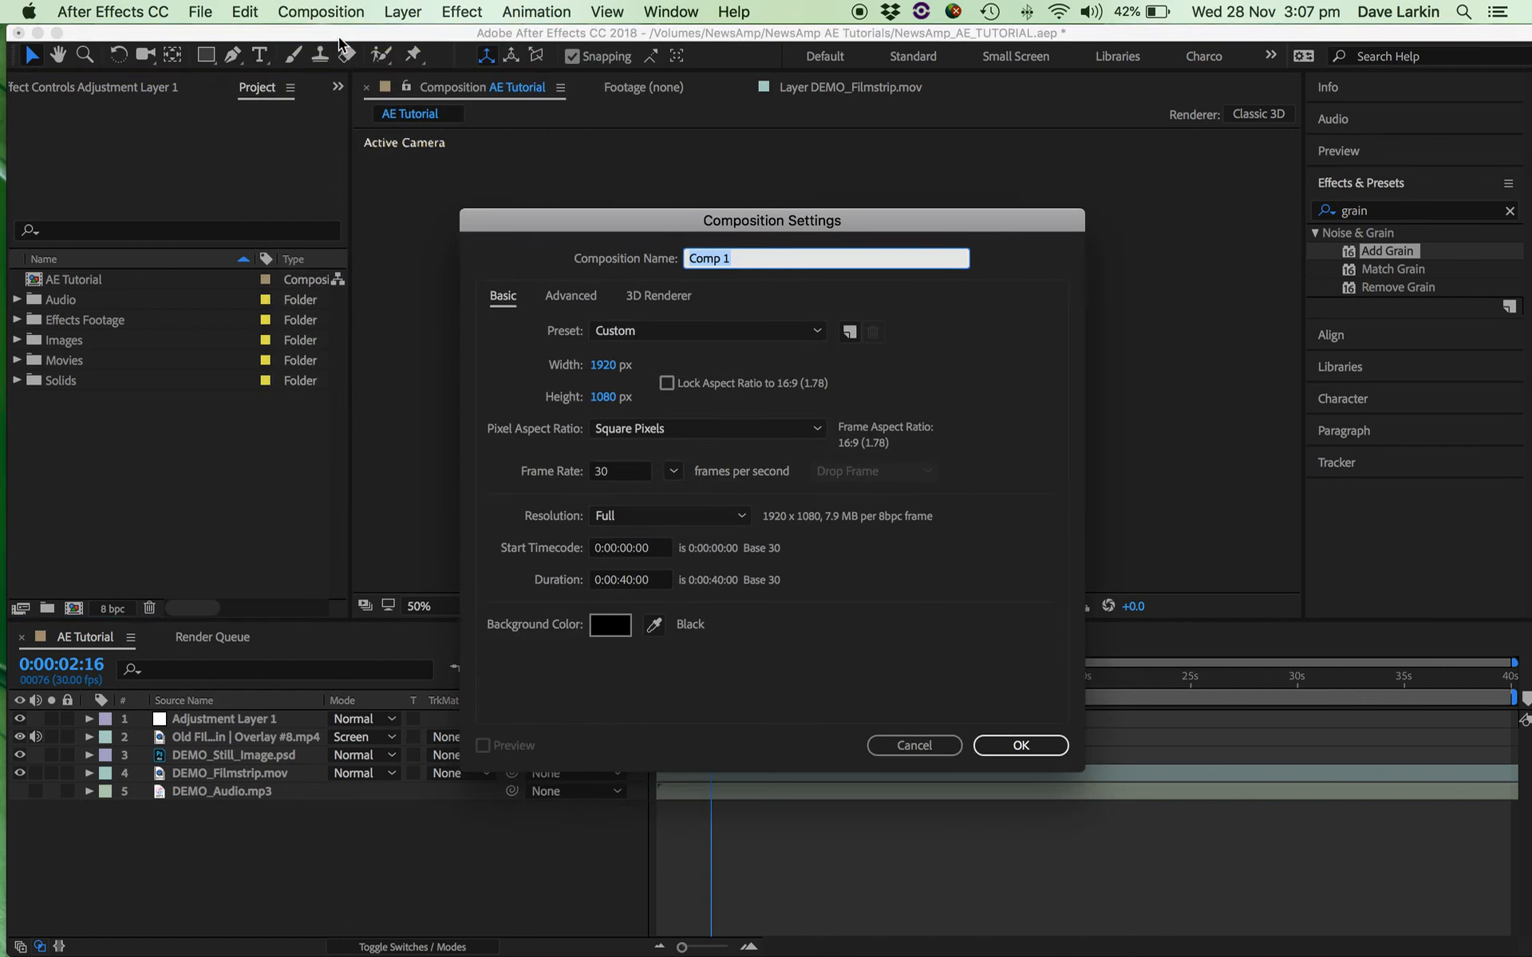
pyautogui.write('Master Timeline')
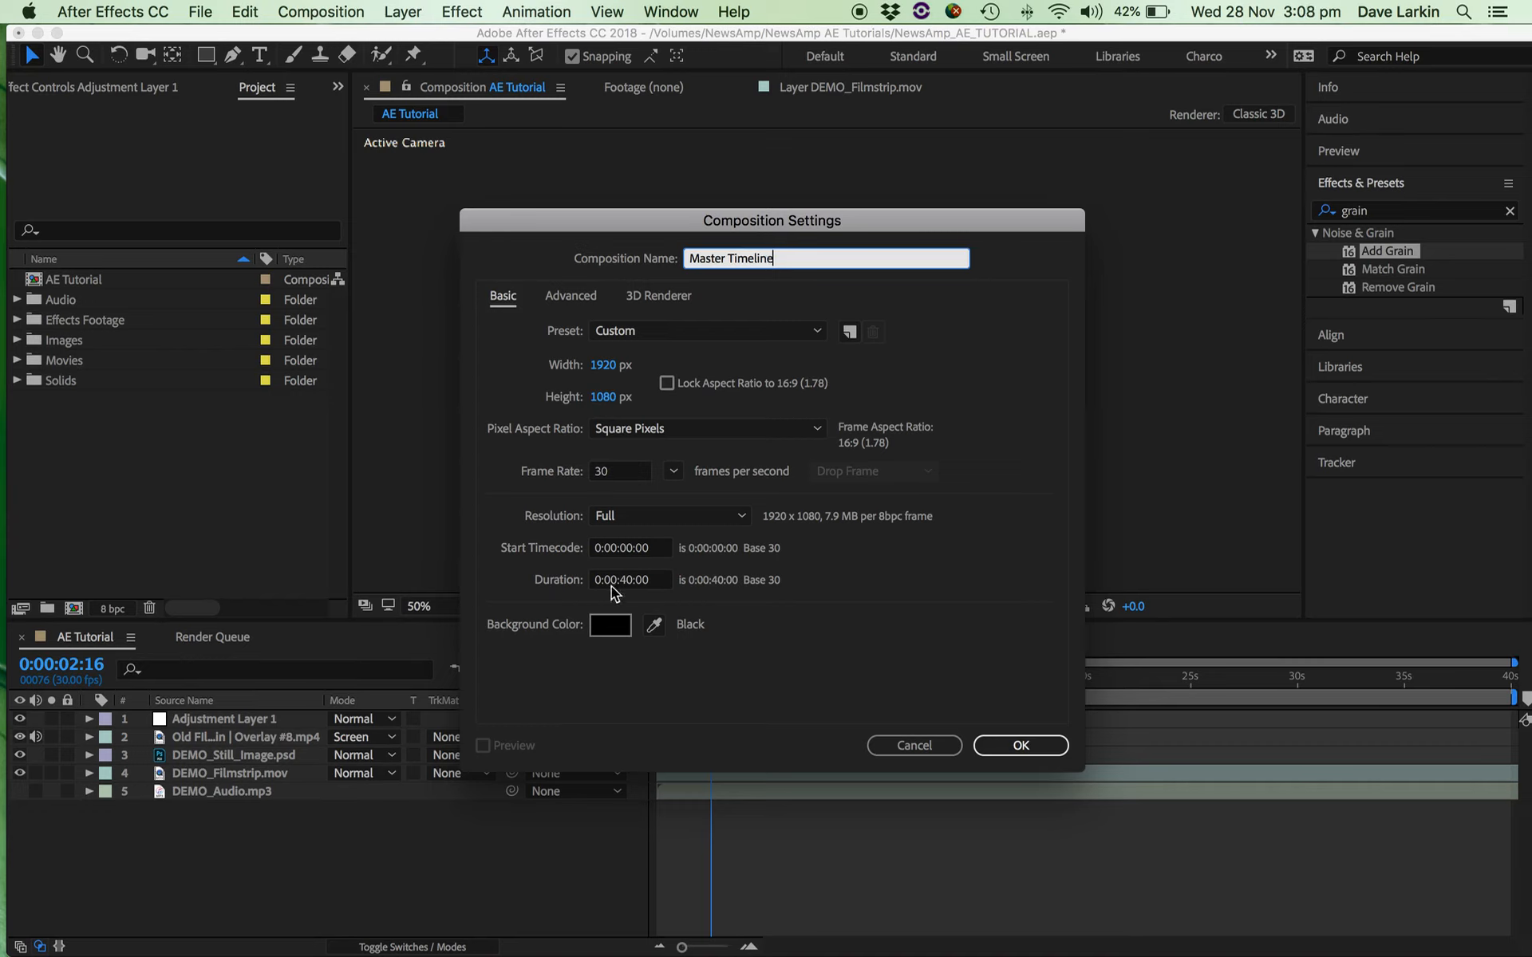
pyautogui.click(1019, 747)
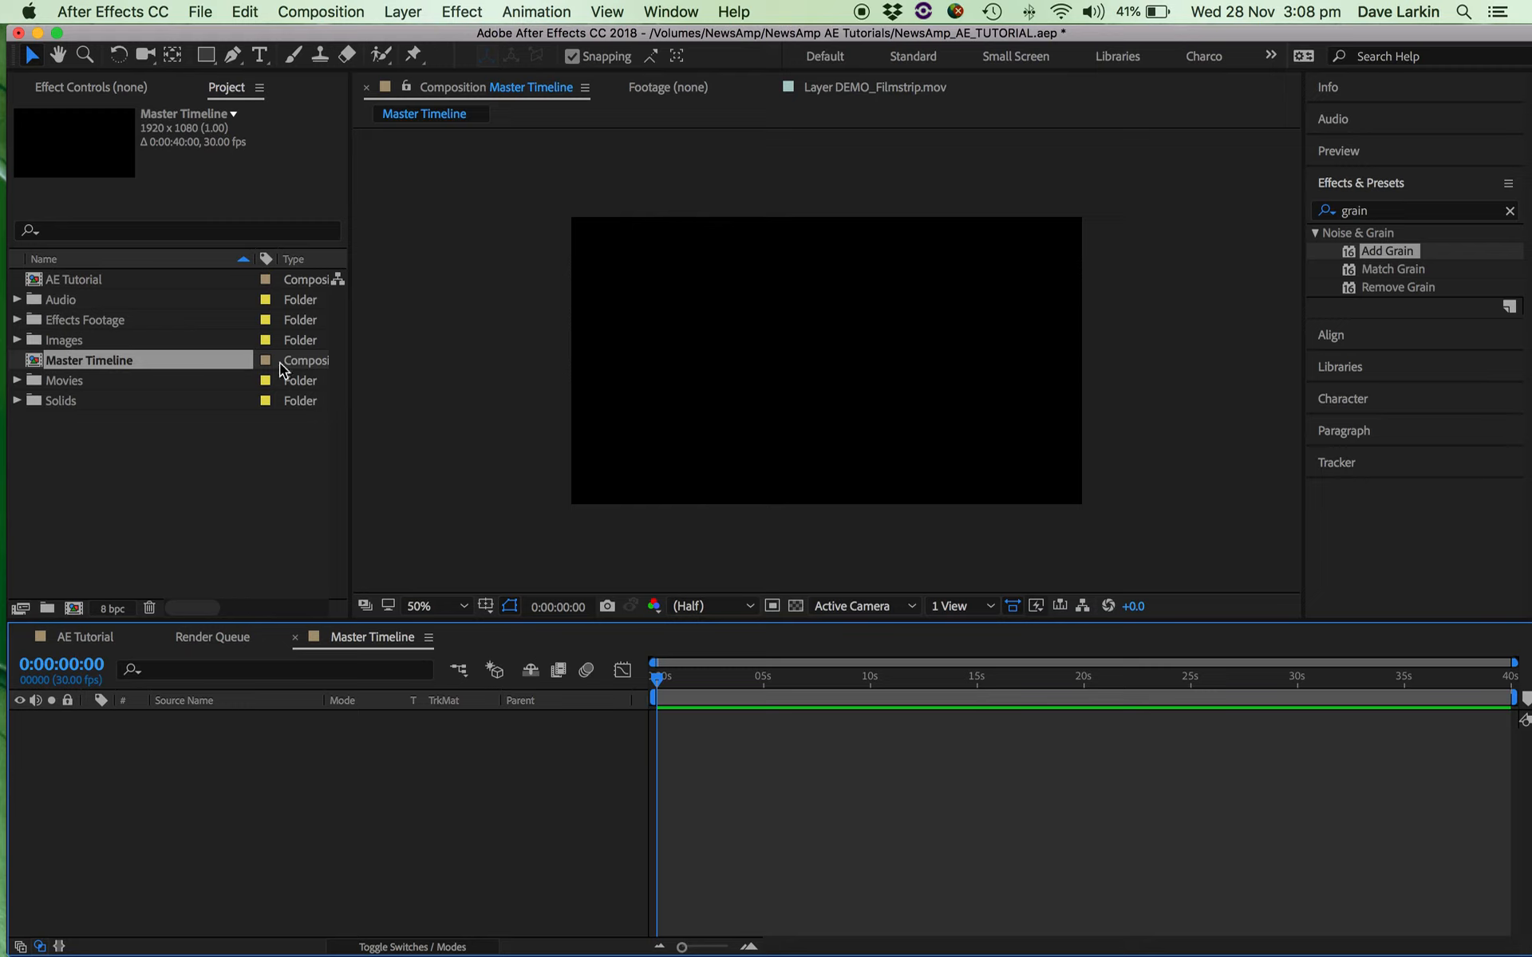
# Reopen the AE Tutorial composition and shorten its work area to end at about 5 seconds.
pyautogui.click(107, 281)
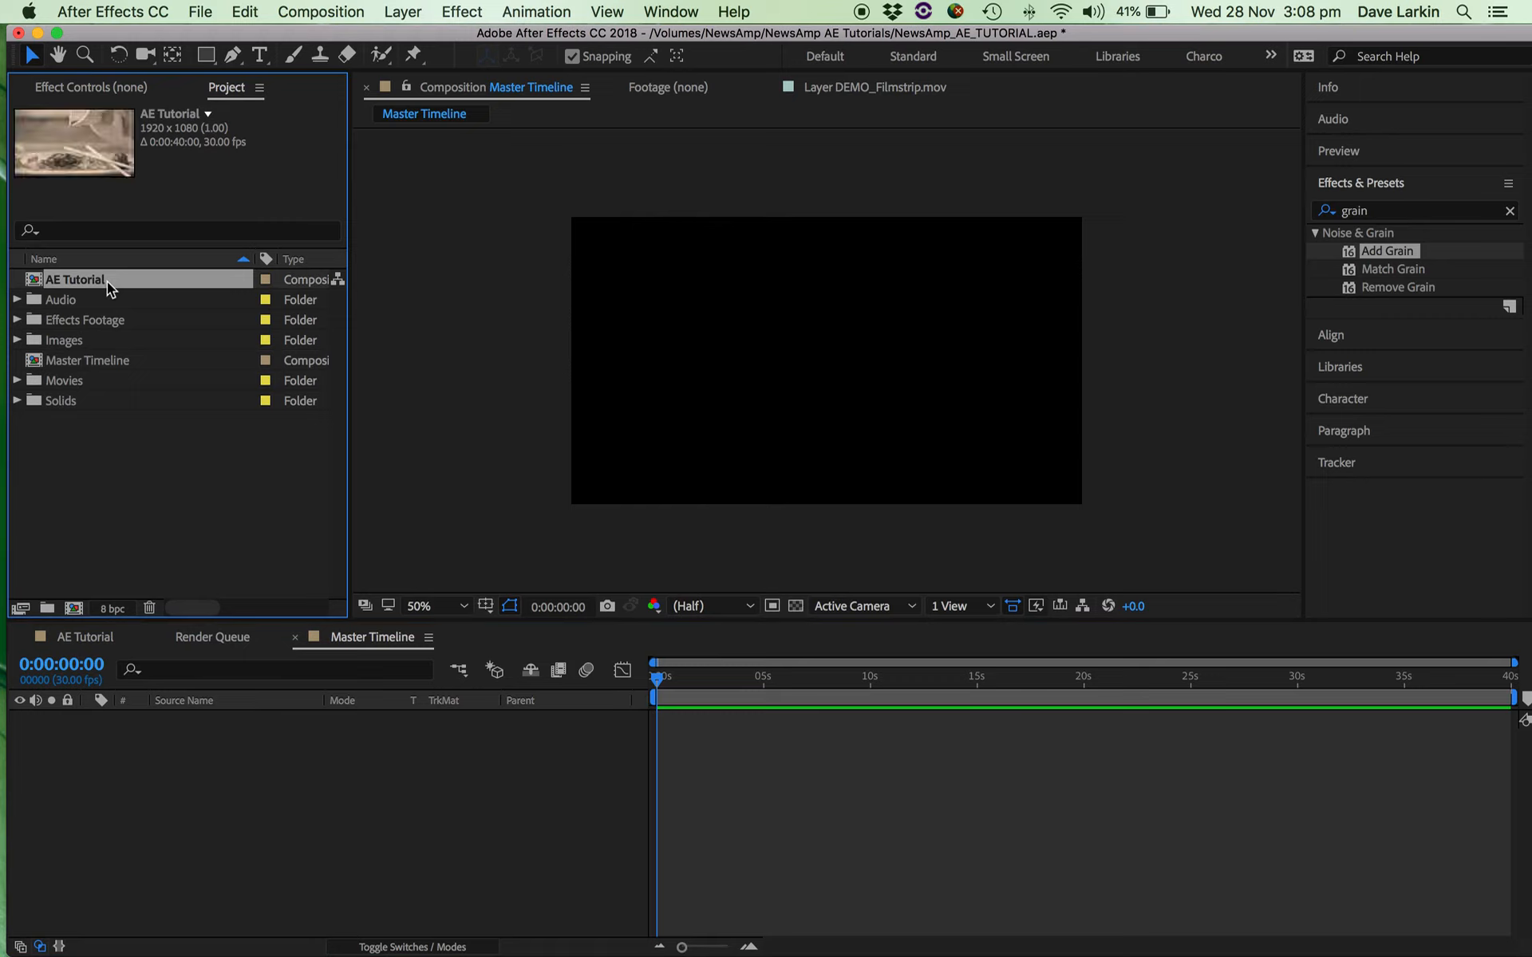
pyautogui.click(101, 363)
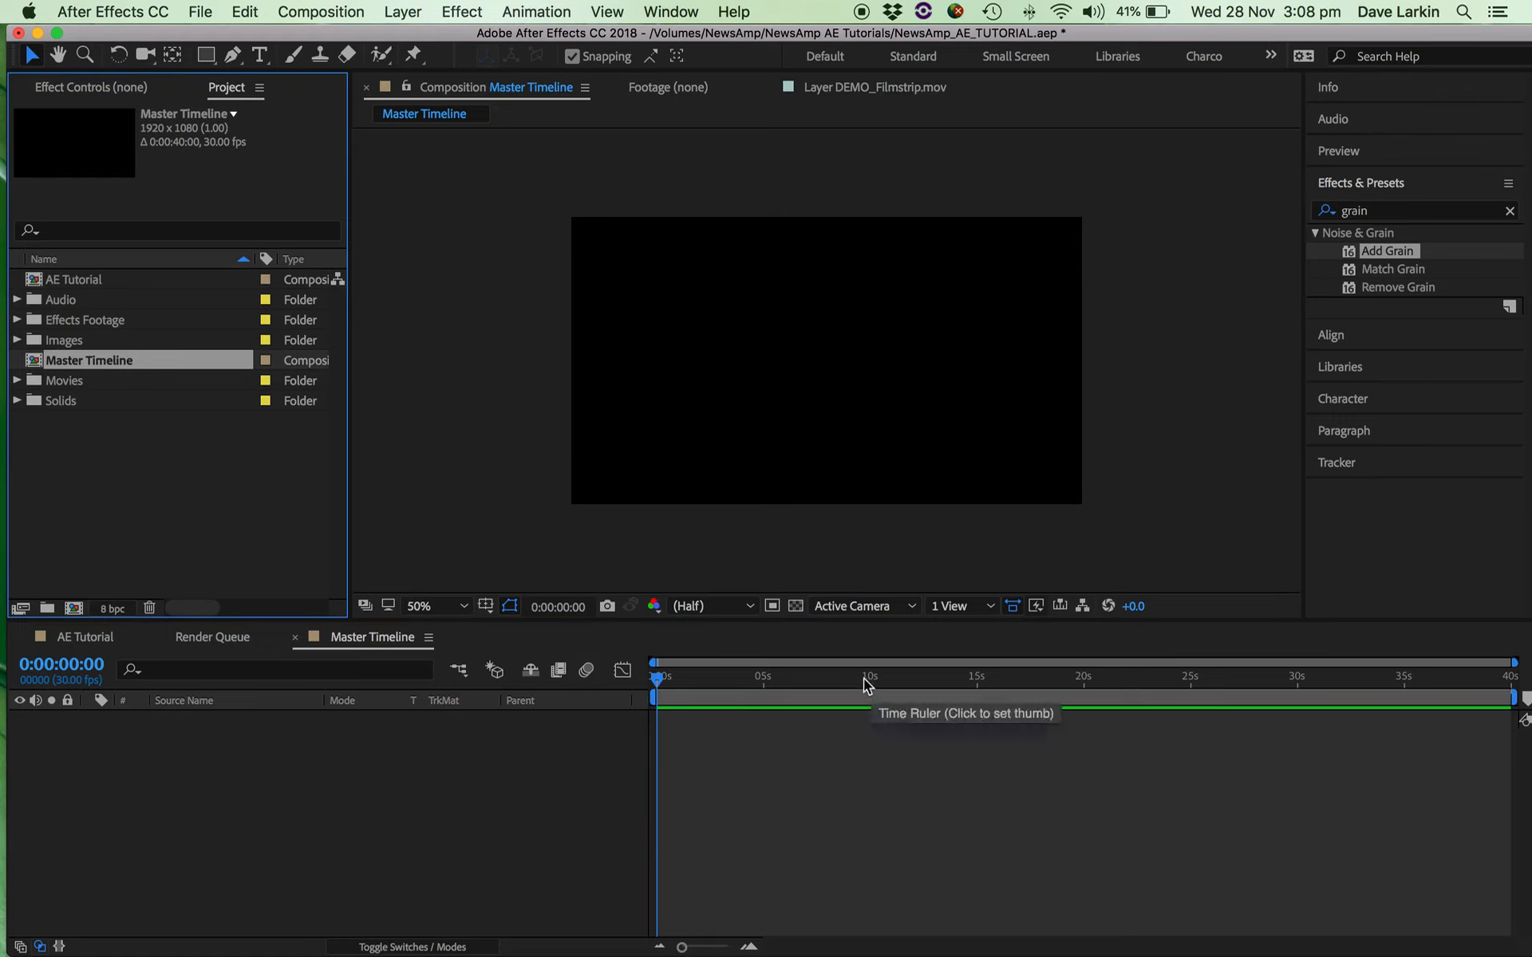
pyautogui.moveTo(698, 674)
pyautogui.mouseDown()
pyautogui.moveTo(664, 678)
pyautogui.moveTo(697, 687)
pyautogui.mouseUp()
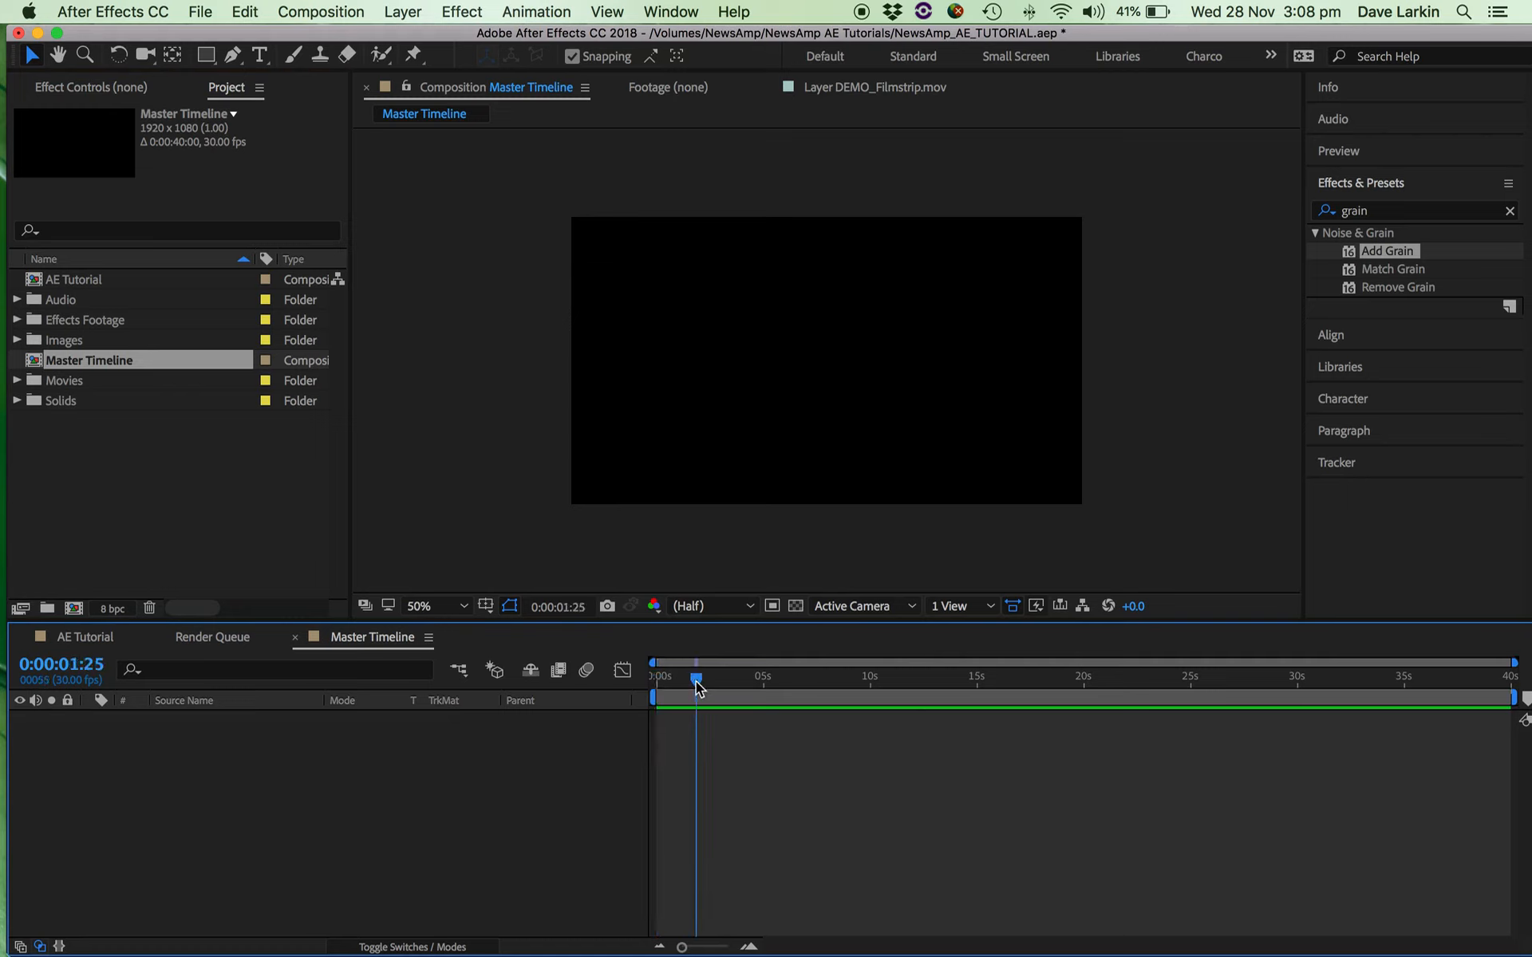
pyautogui.click(107, 280)
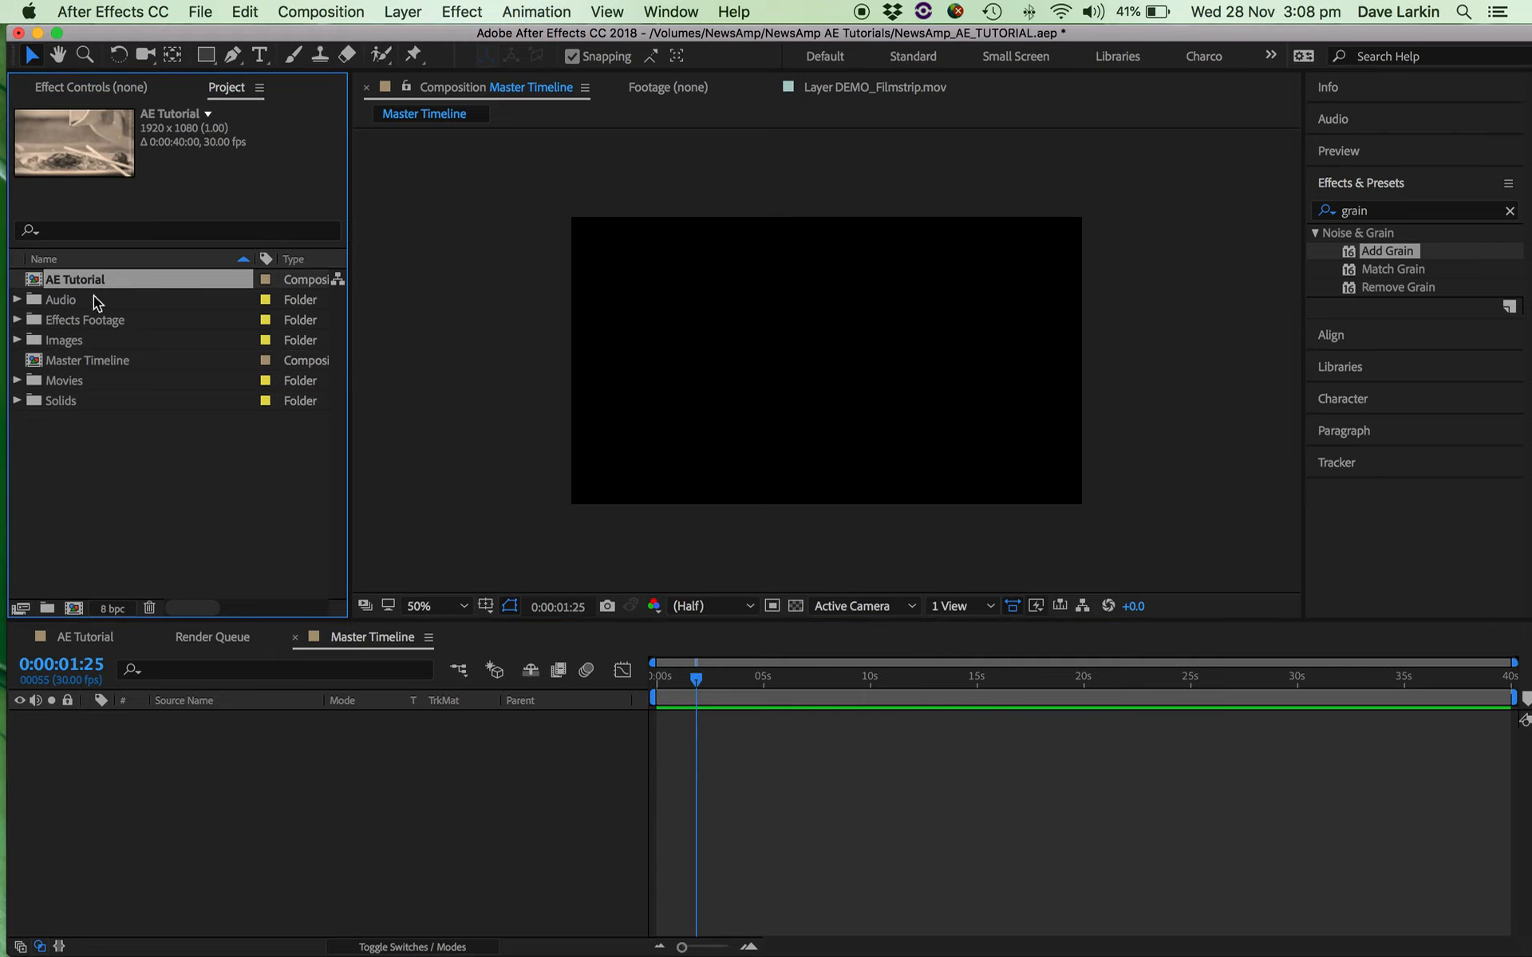
pyautogui.doubleClick(40, 281)
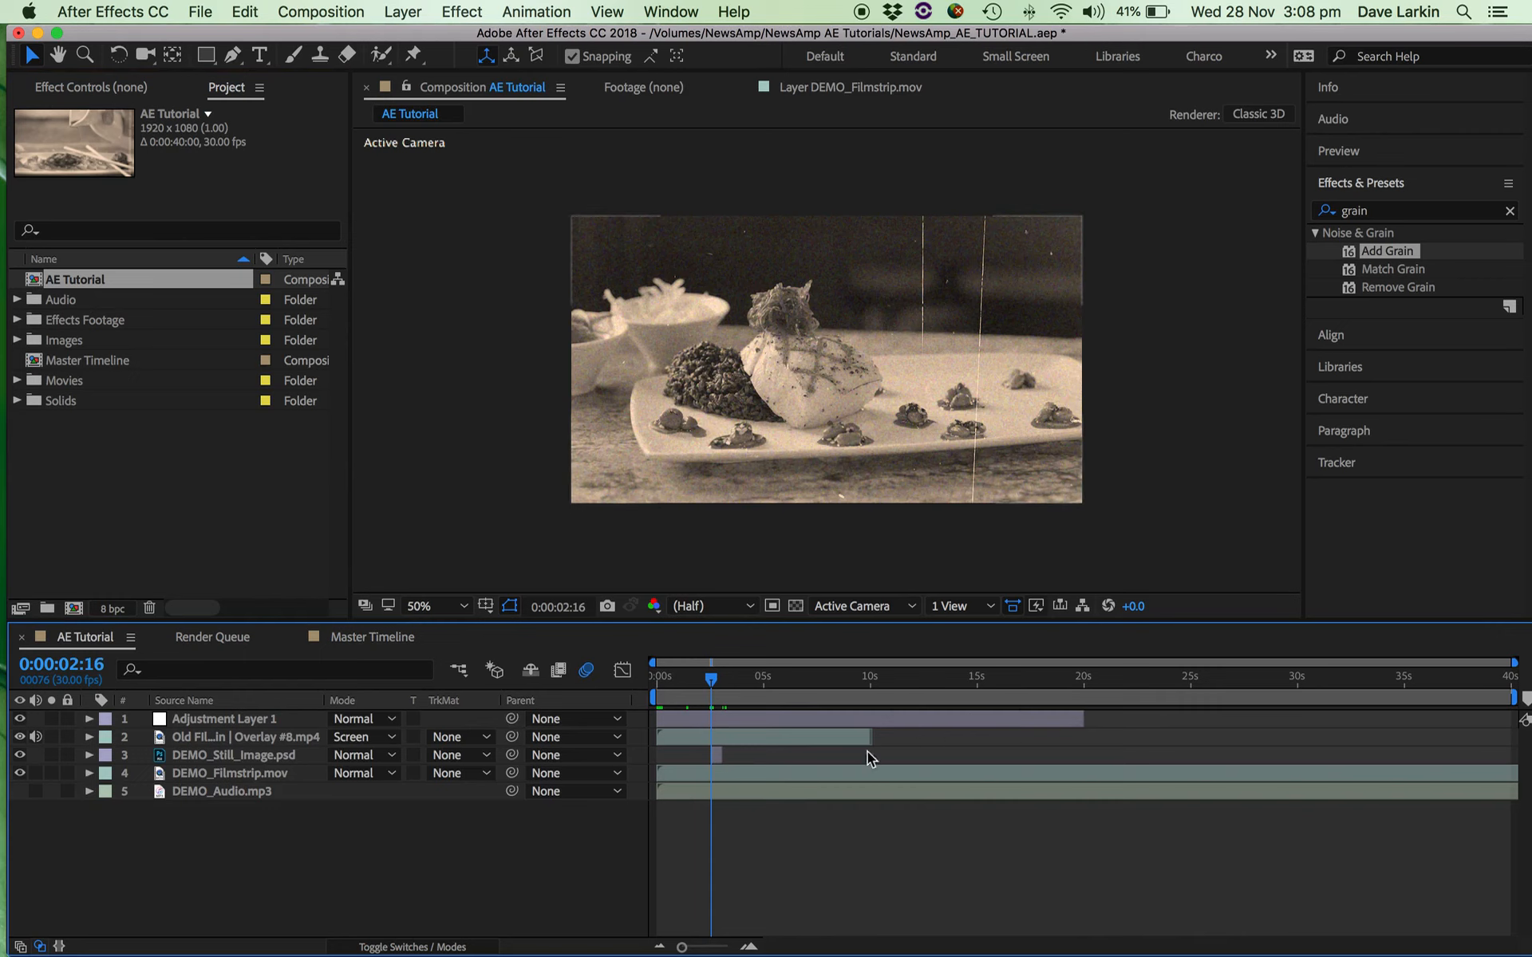
pyautogui.moveTo(1497, 698); pyautogui.dragTo(792, 675)
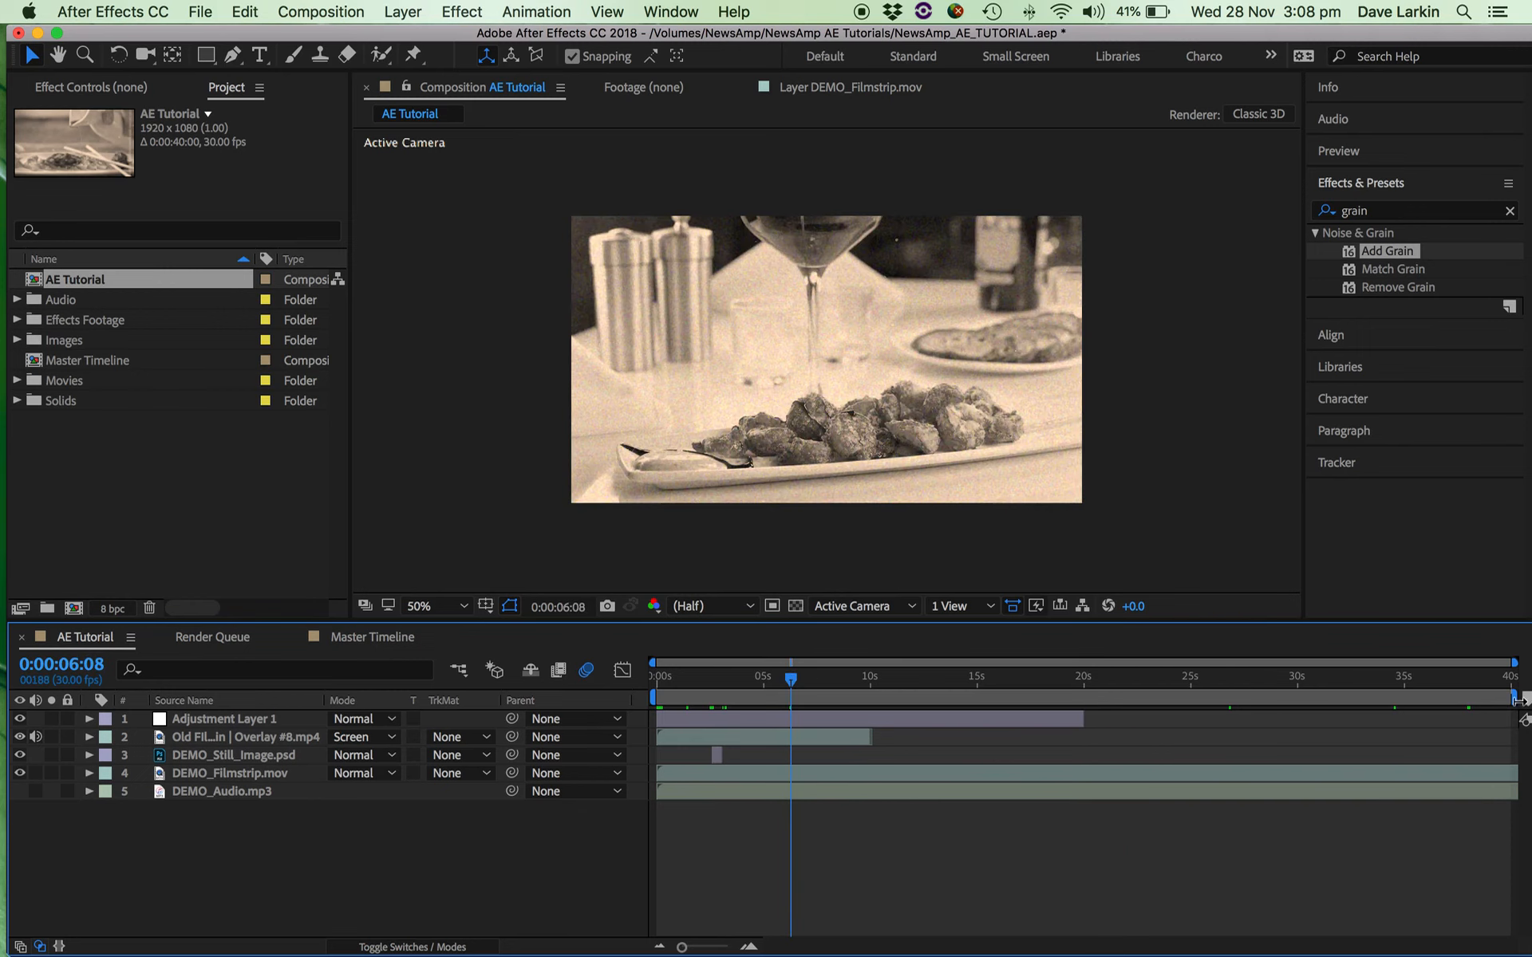
pyautogui.moveTo(1516, 699); pyautogui.dragTo(715, 678)
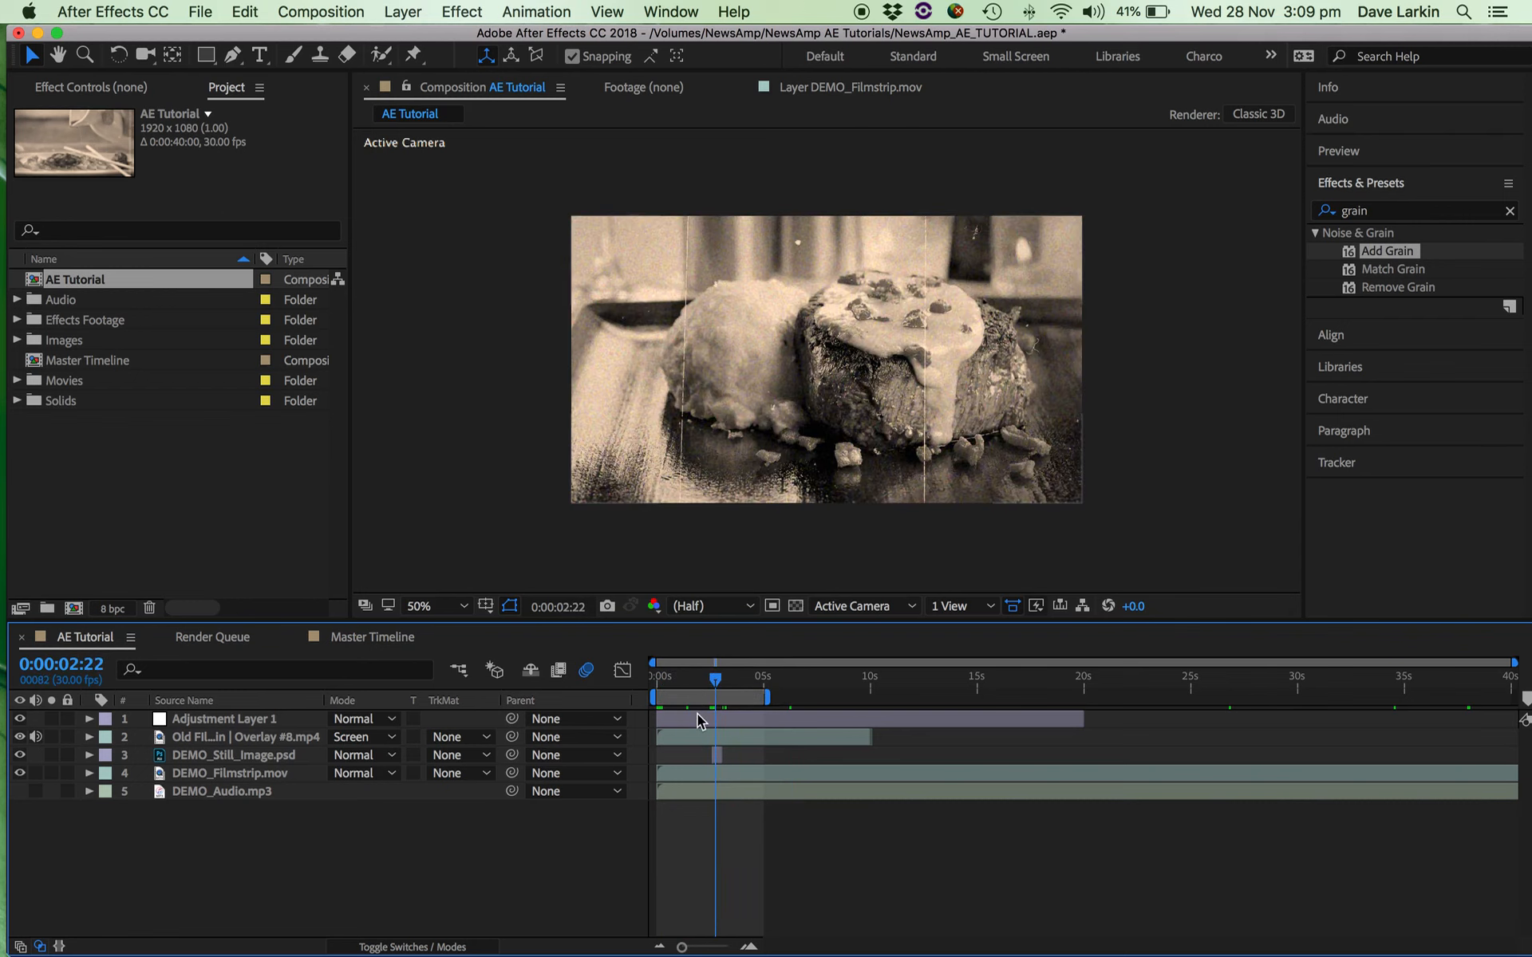
# Pre-compose all five AE Tutorial layers into a new composition named Sepia Steak, moving all attributes into it.
pyautogui.click(688, 718)
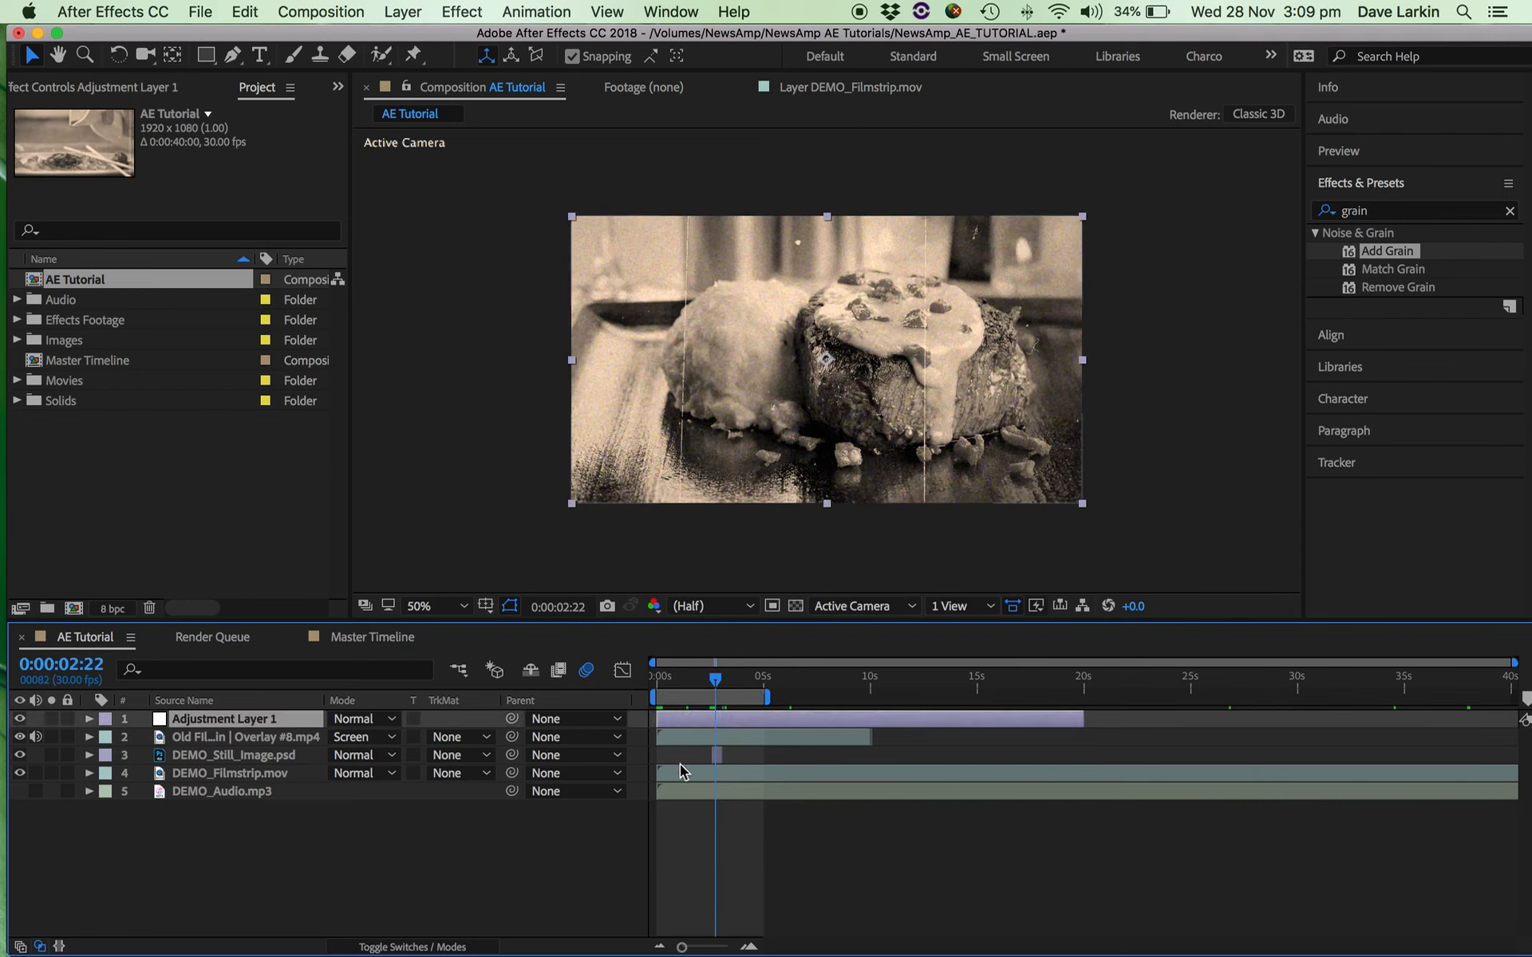
pyautogui.keyDown('shift'); pyautogui.click(674, 792); pyautogui.keyUp('shift')
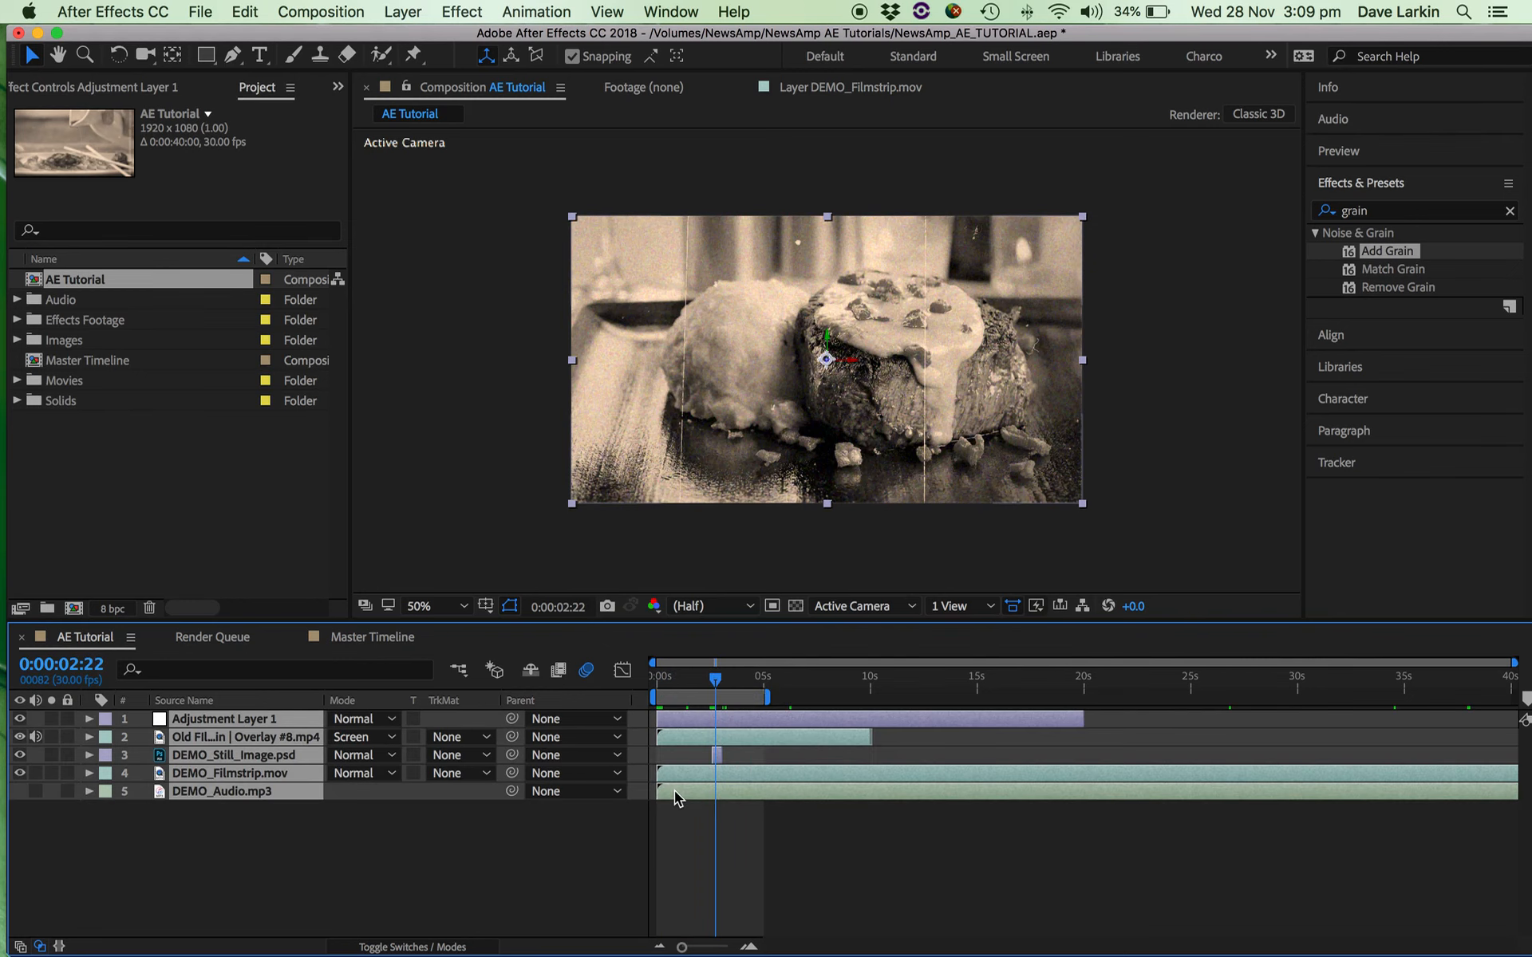
pyautogui.rightClick(675, 793)
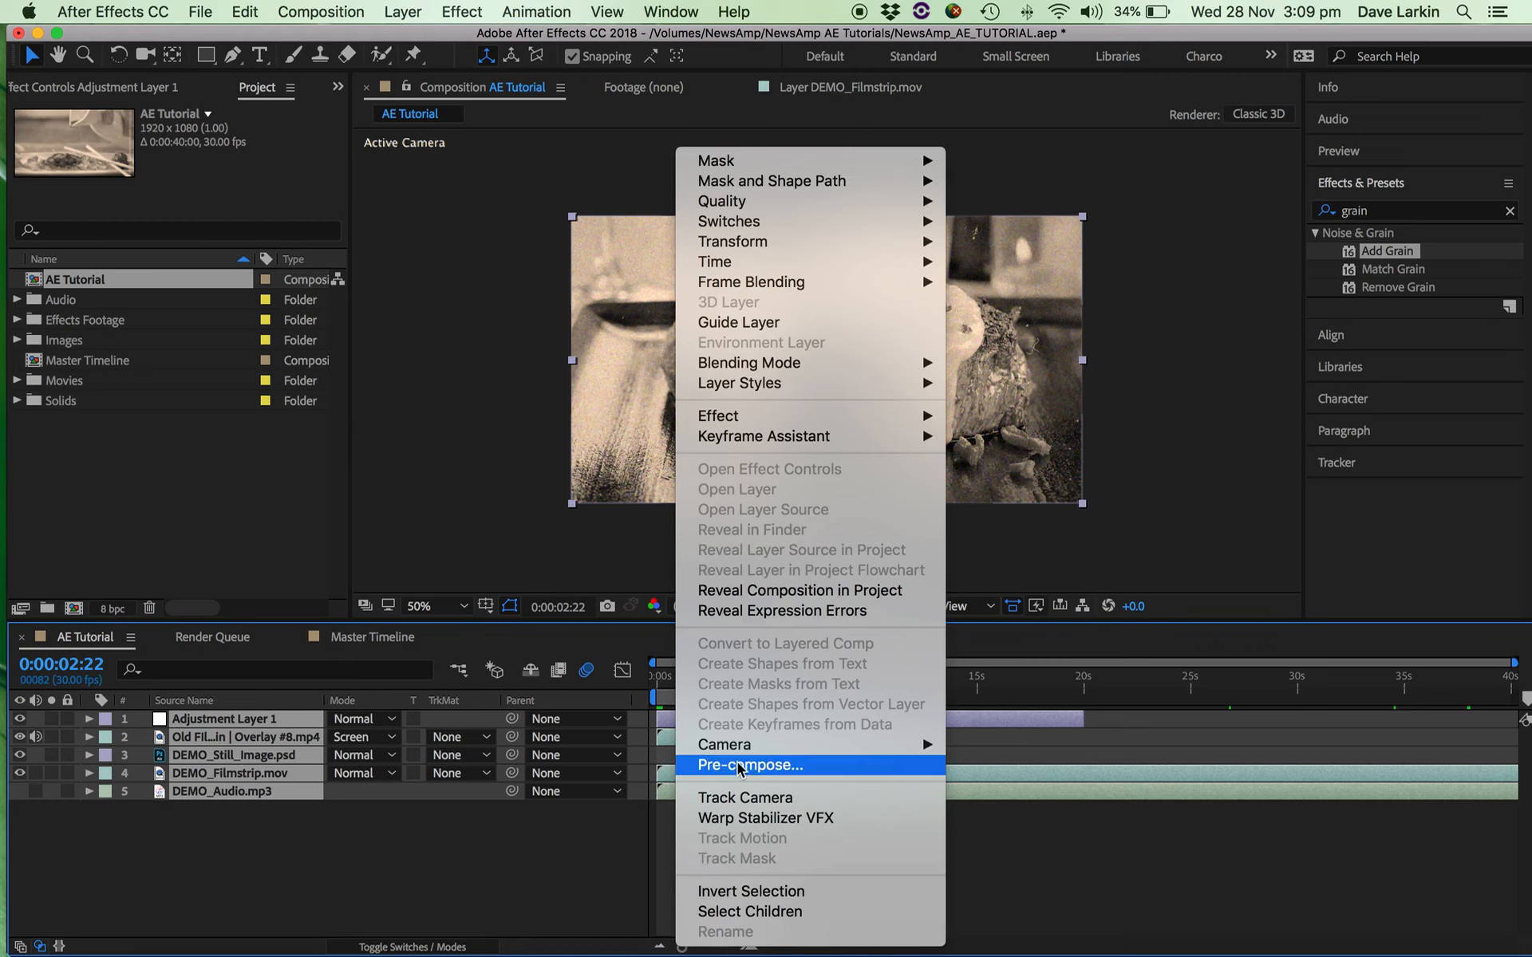
pyautogui.click(1028, 782)
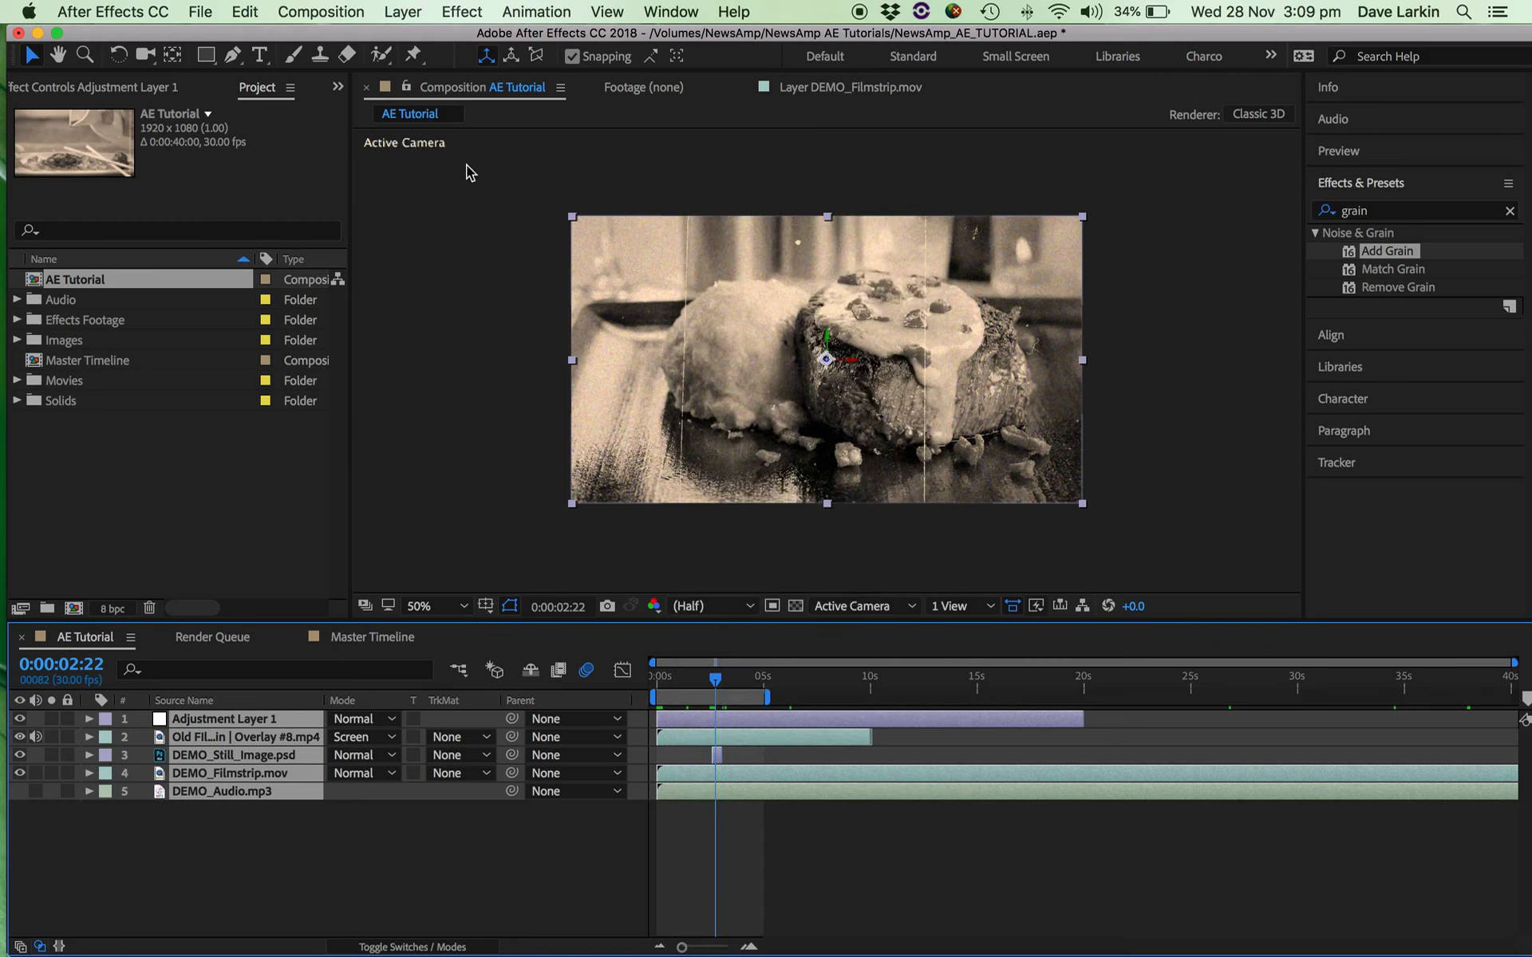
pyautogui.click(339, 11)
pyautogui.moveTo(411, 8)
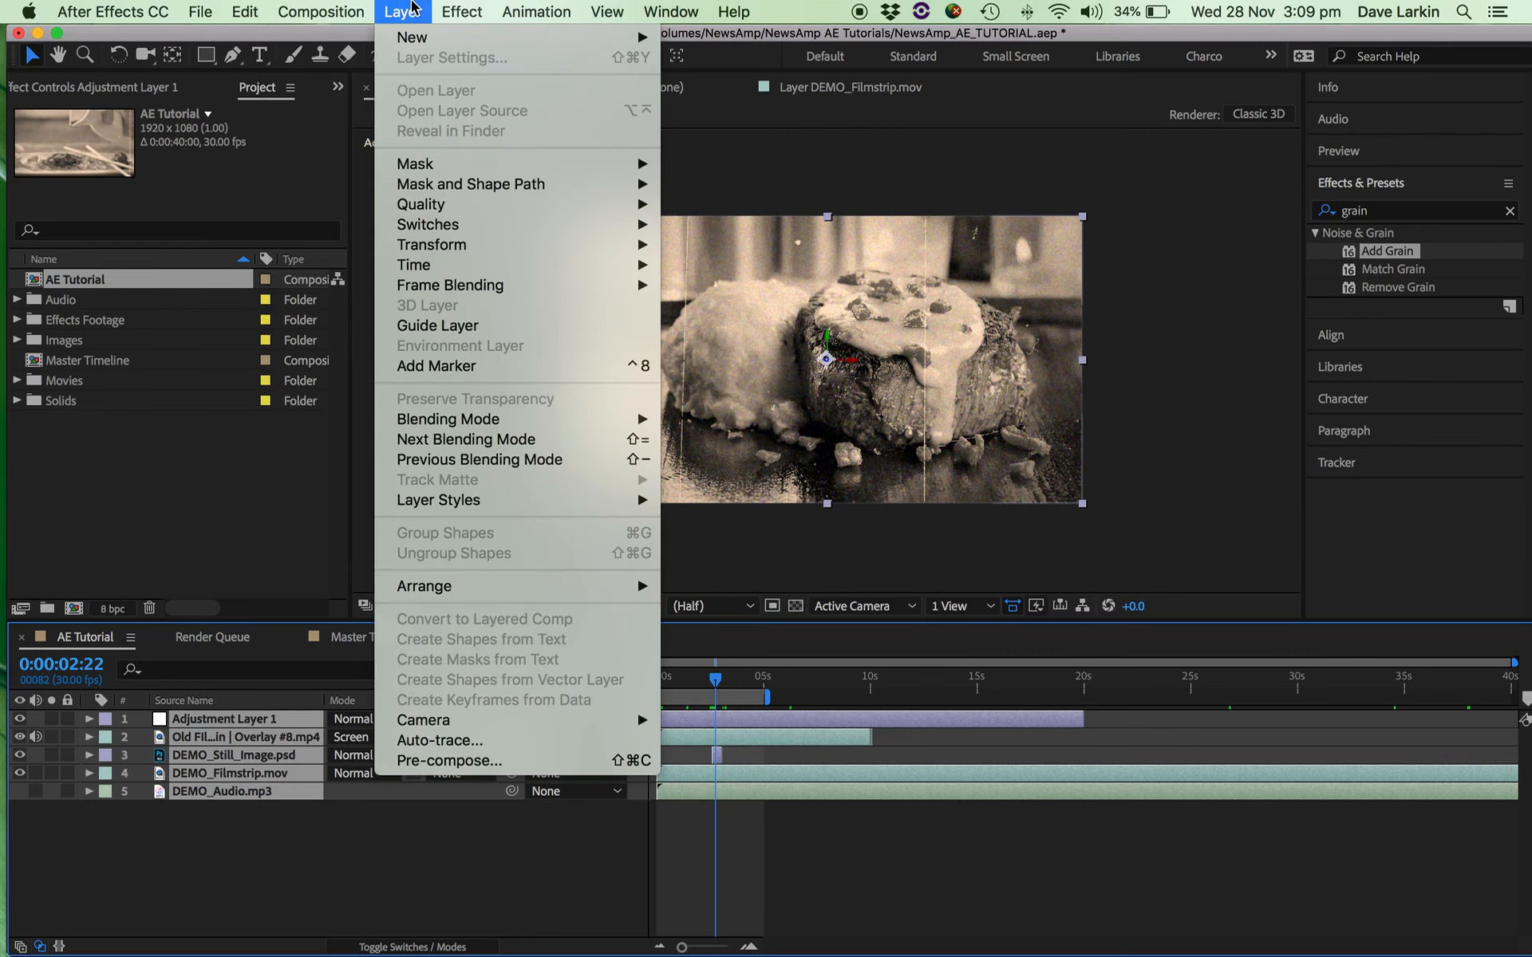
pyautogui.click(460, 767)
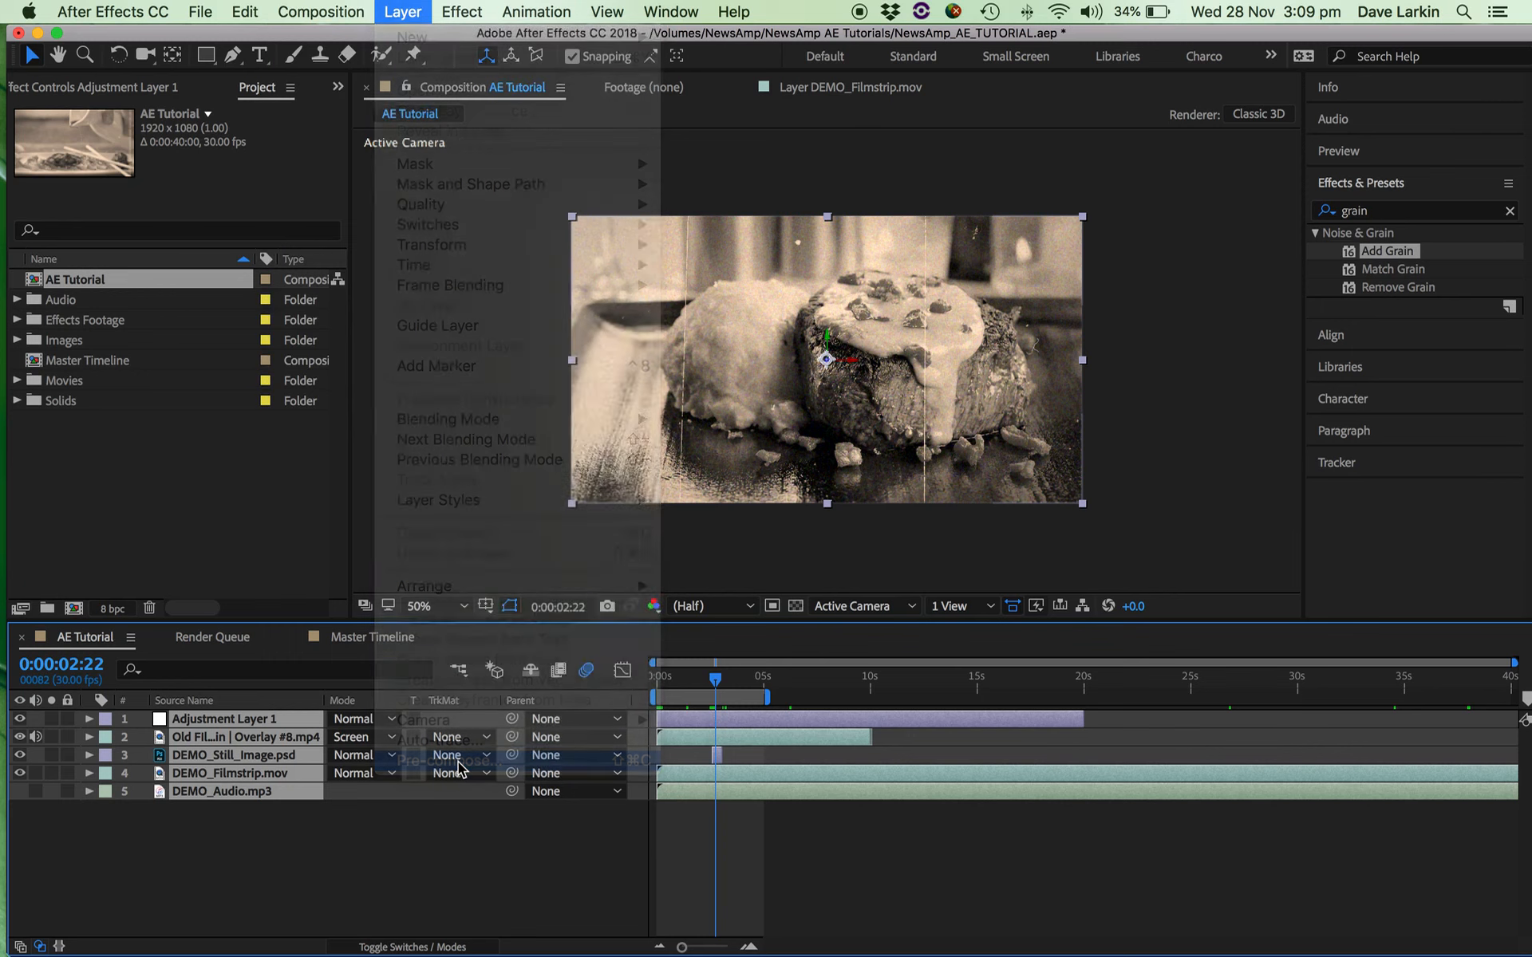
pyautogui.moveTo(629, 343); pyautogui.dragTo(1040, 305)
pyautogui.write('Se')
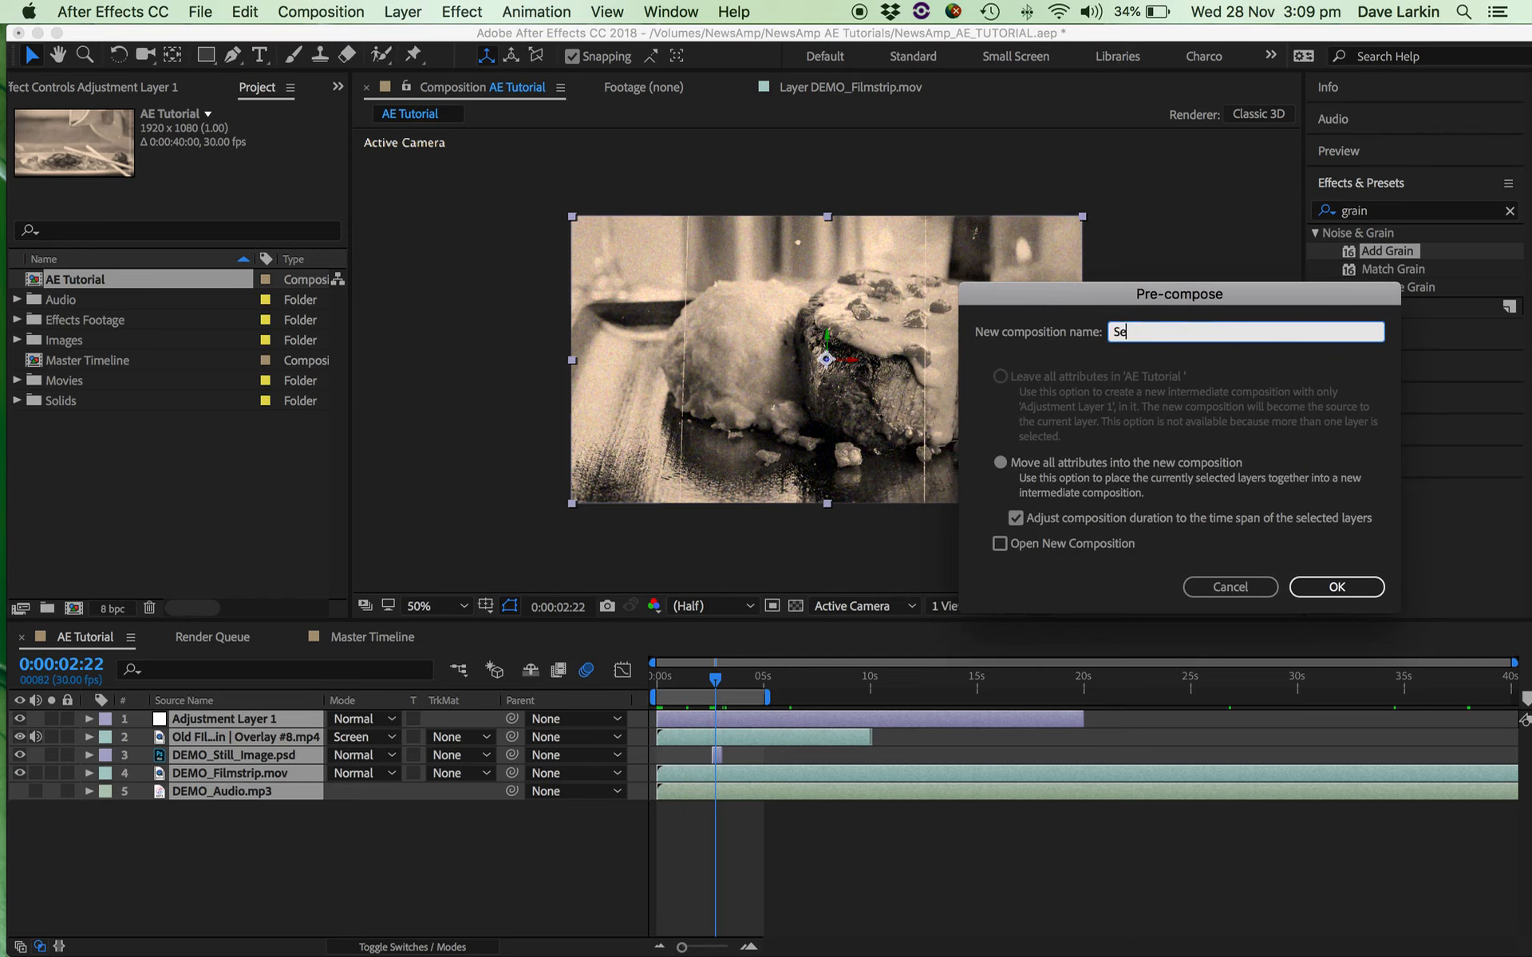
pyautogui.write('pia Steak')
pyautogui.click(1338, 587)
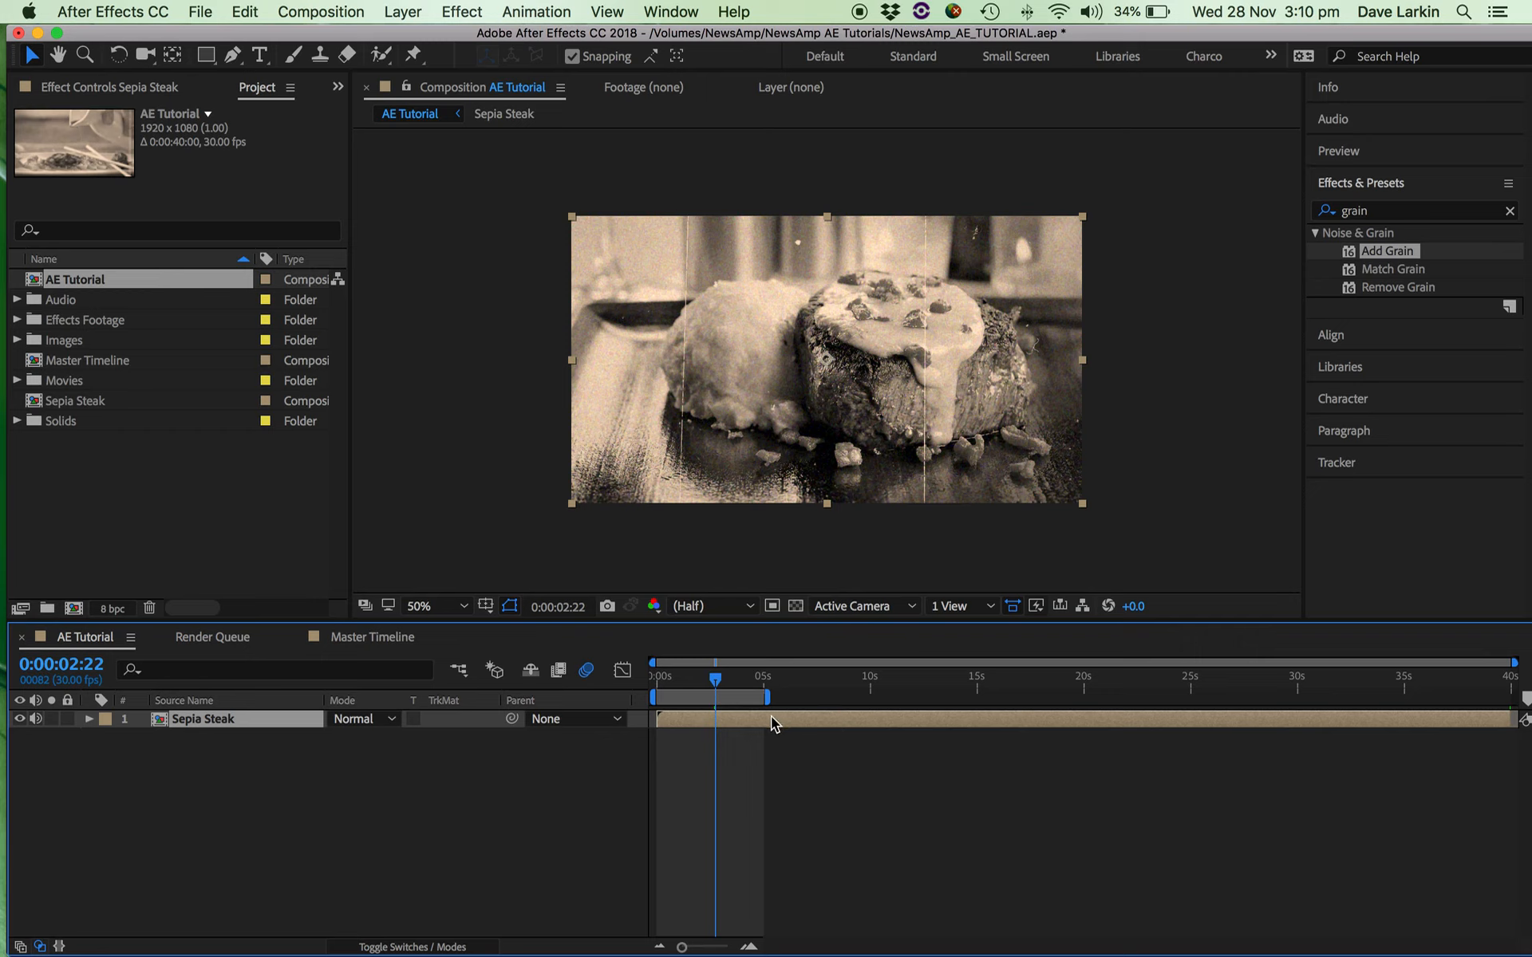
# Place the Master Timeline beside AE Tutorial in the timeline order and add the Sepia Steak composition to it as a layer.
pyautogui.click(102, 353)
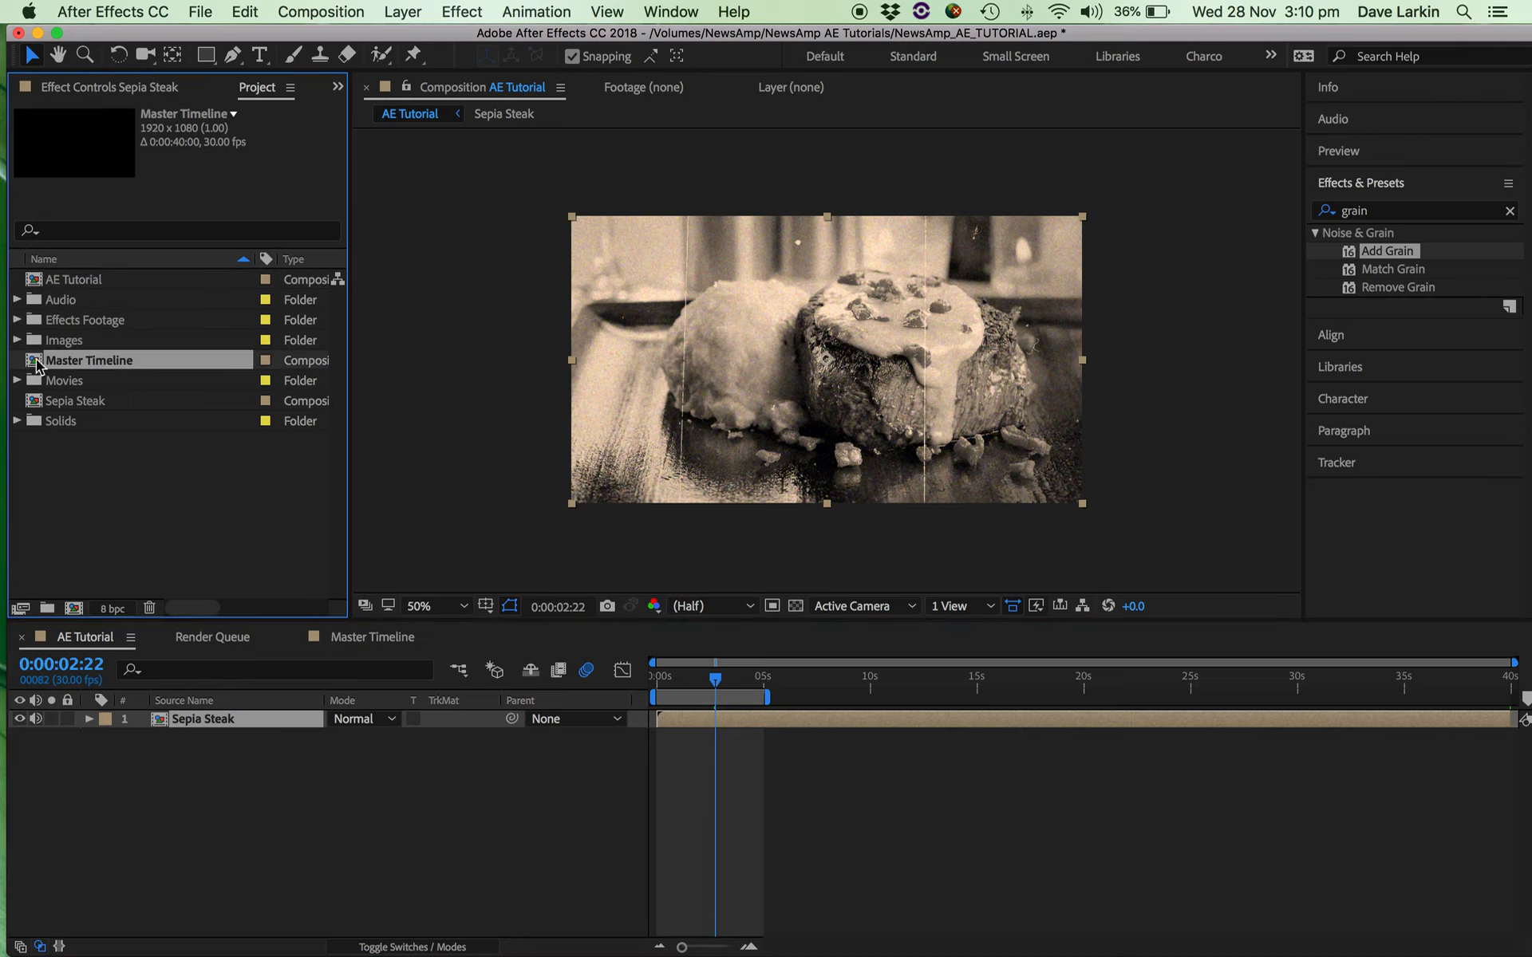
pyautogui.click(373, 637)
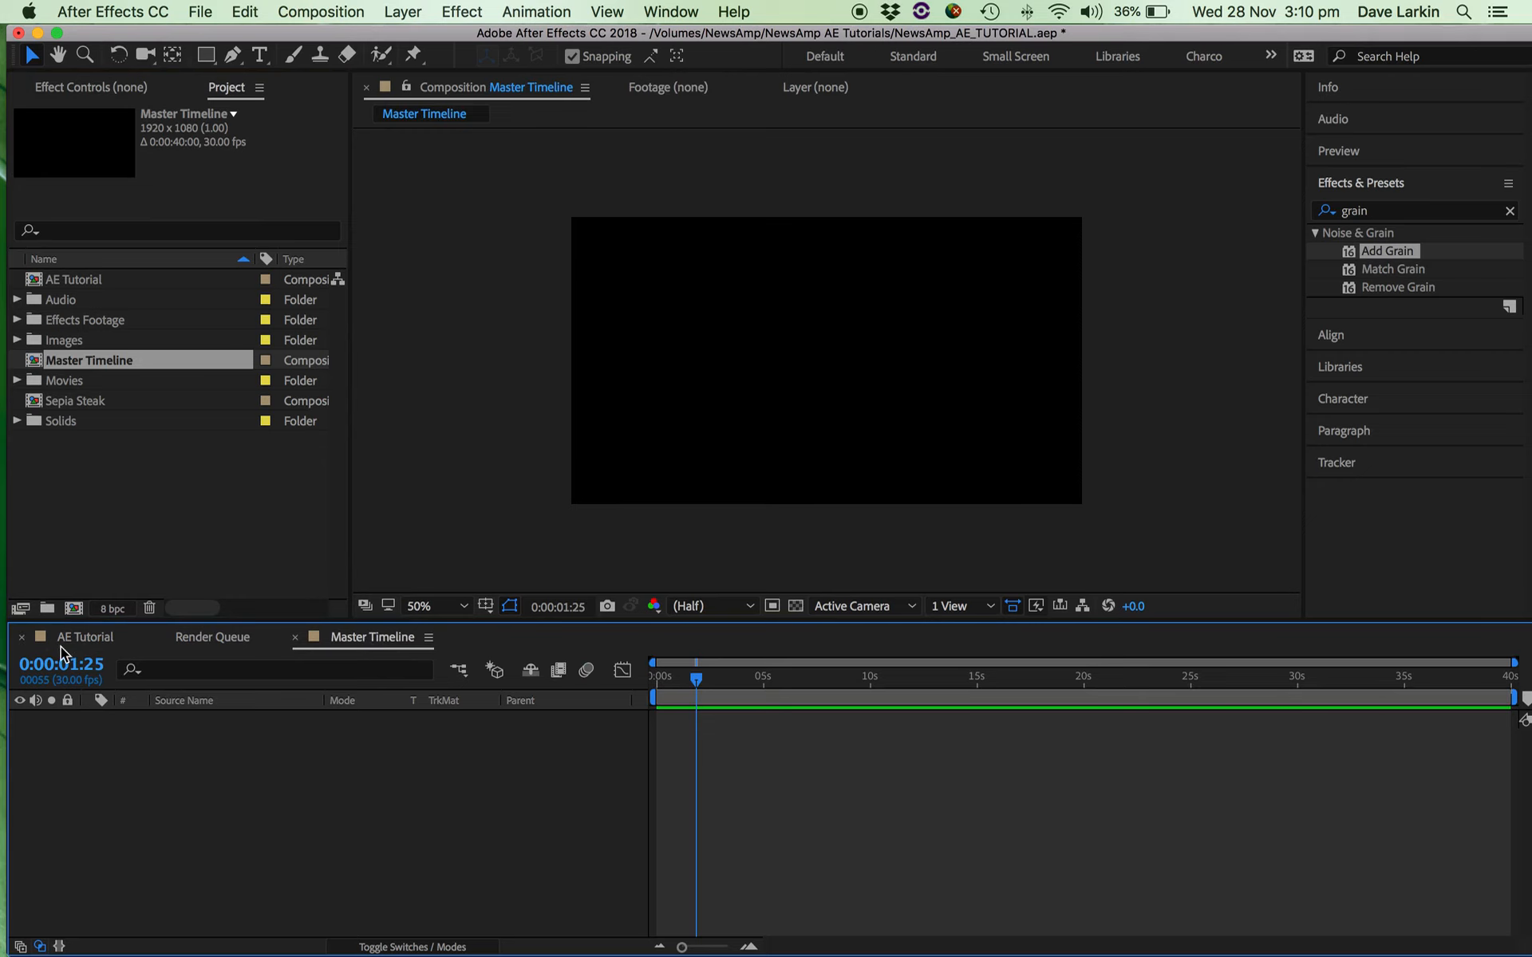
pyautogui.click(80, 637)
pyautogui.click(334, 645)
pyautogui.moveTo(357, 644); pyautogui.dragTo(213, 640)
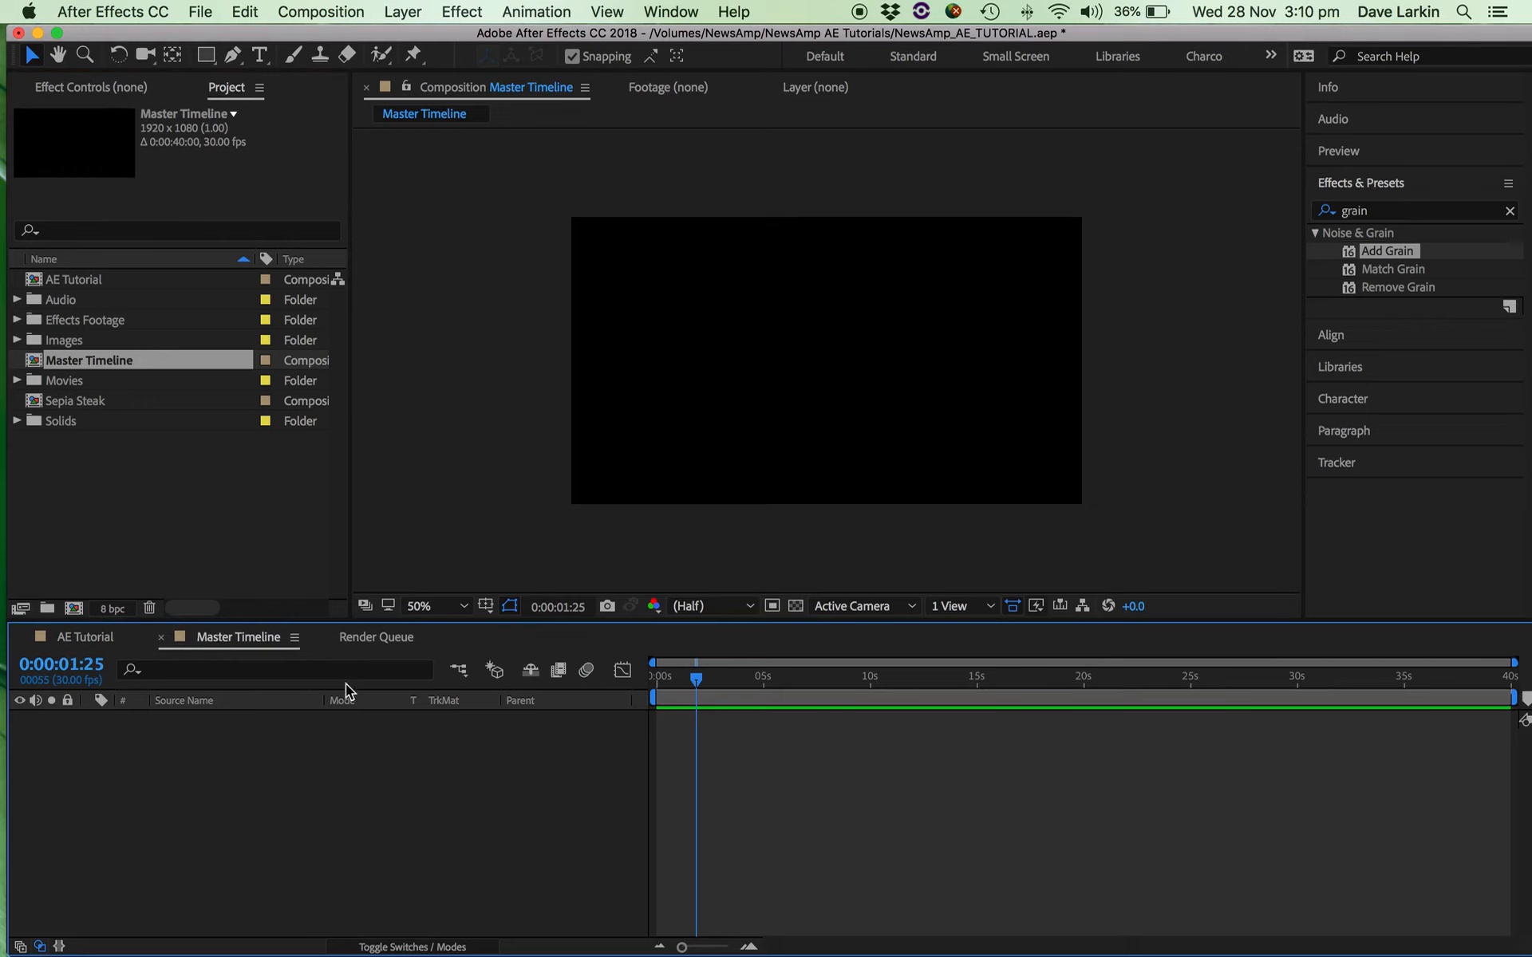
pyautogui.click(80, 402)
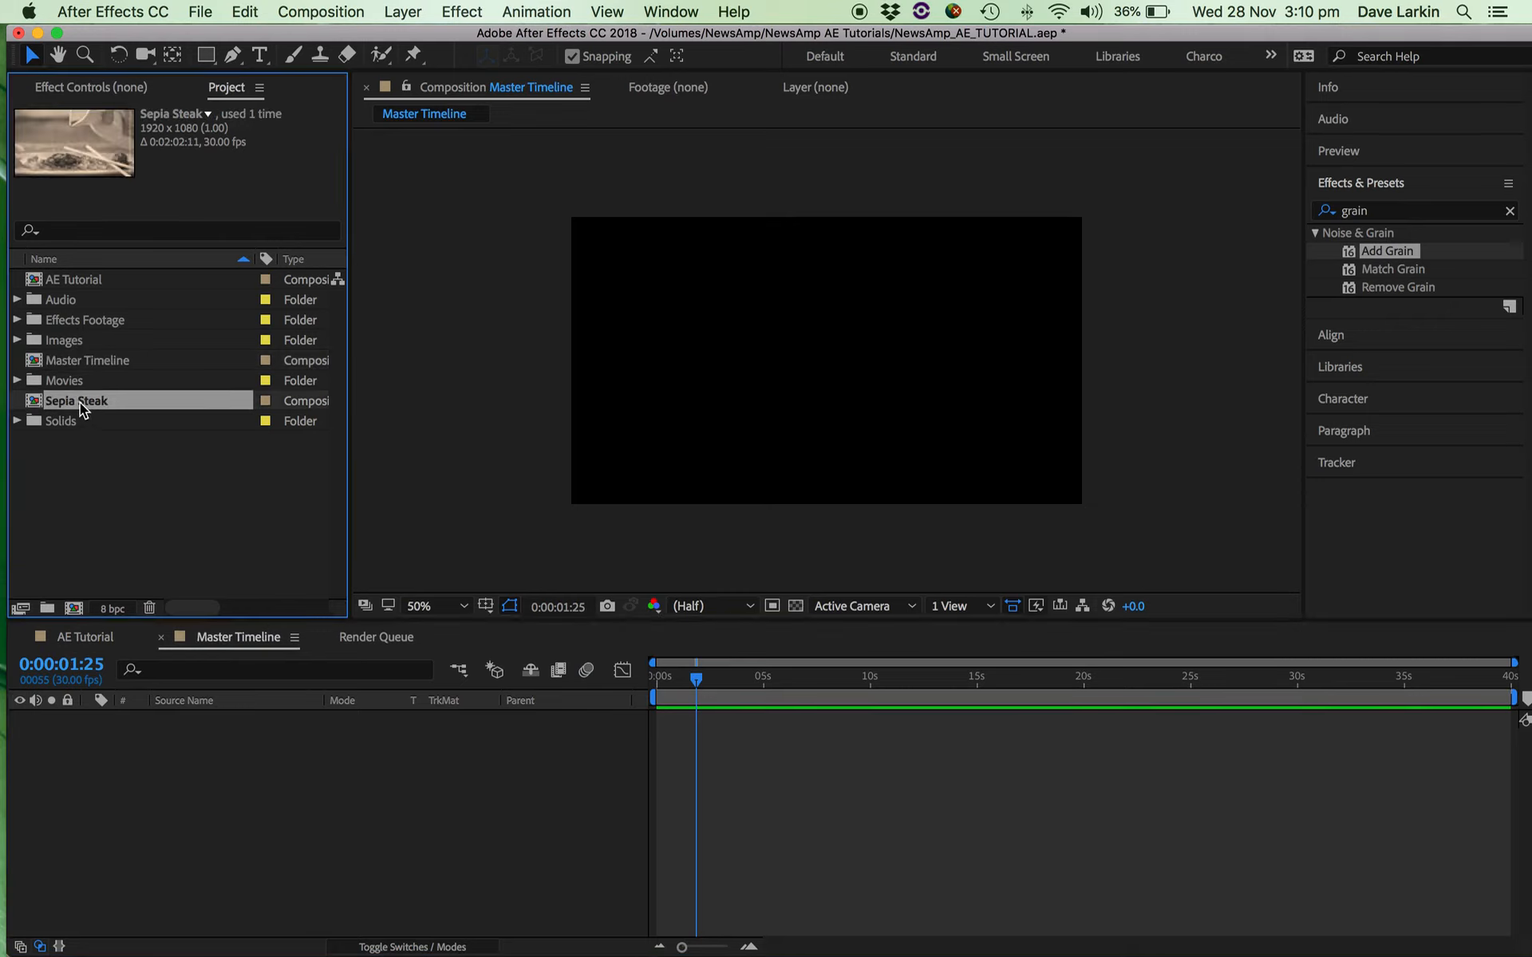
pyautogui.moveTo(40, 407)
pyautogui.mouseDown()
pyautogui.moveTo(672, 663)
pyautogui.moveTo(674, 730)
pyautogui.moveTo(687, 725)
pyautogui.moveTo(682, 678)
pyautogui.moveTo(656, 678)
pyautogui.moveTo(708, 685)
pyautogui.mouseUp()
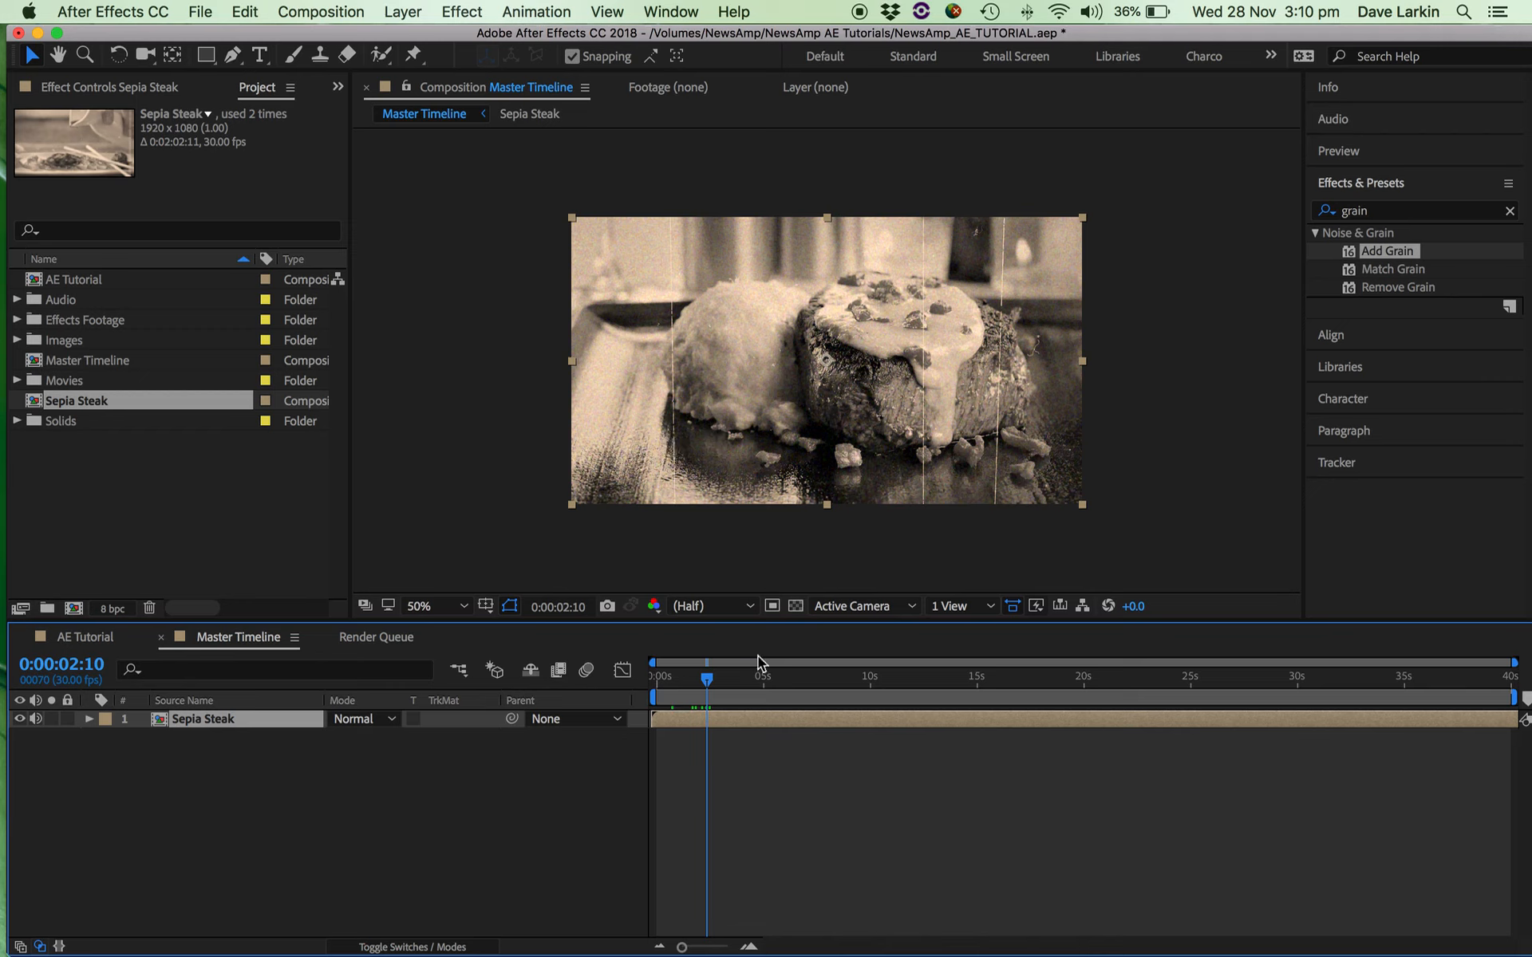
# Open the nested Sepia Steak composition from the Master Timeline to inspect its layers over the first 30 seconds.
pyautogui.doubleClick(684, 712)
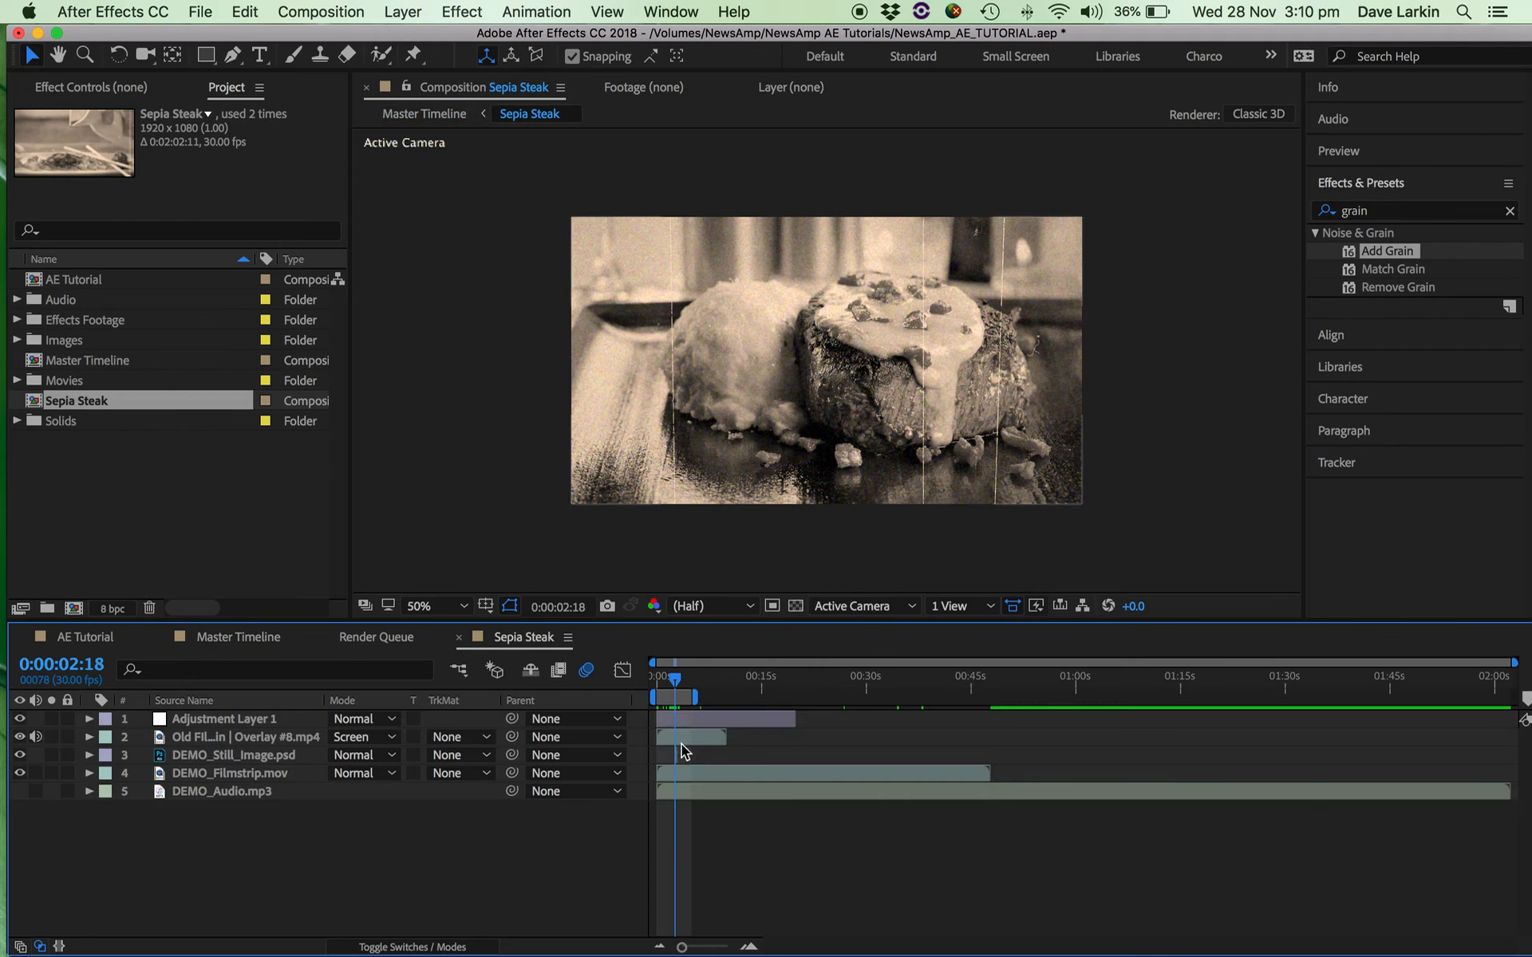
pyautogui.press('=')
pyautogui.press('=')
pyautogui.hscroll(-2, 681, 739)
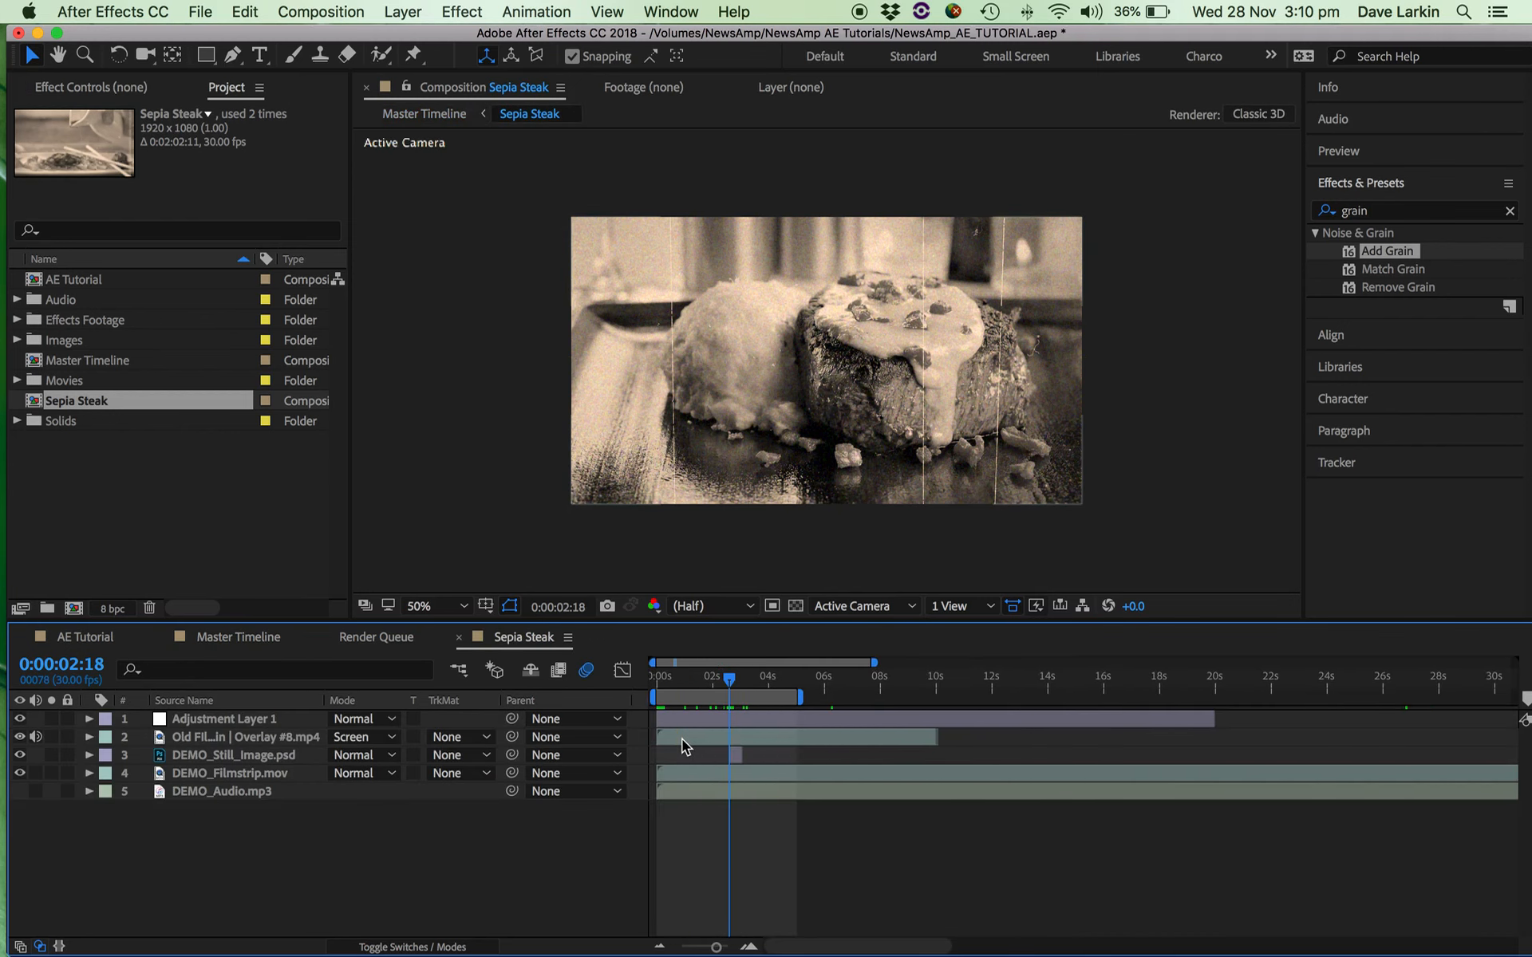
# Show the effect settings of Adjustment Layer 1 in Sepia Steak and expand the layer's property groups.
pyautogui.click(717, 718)
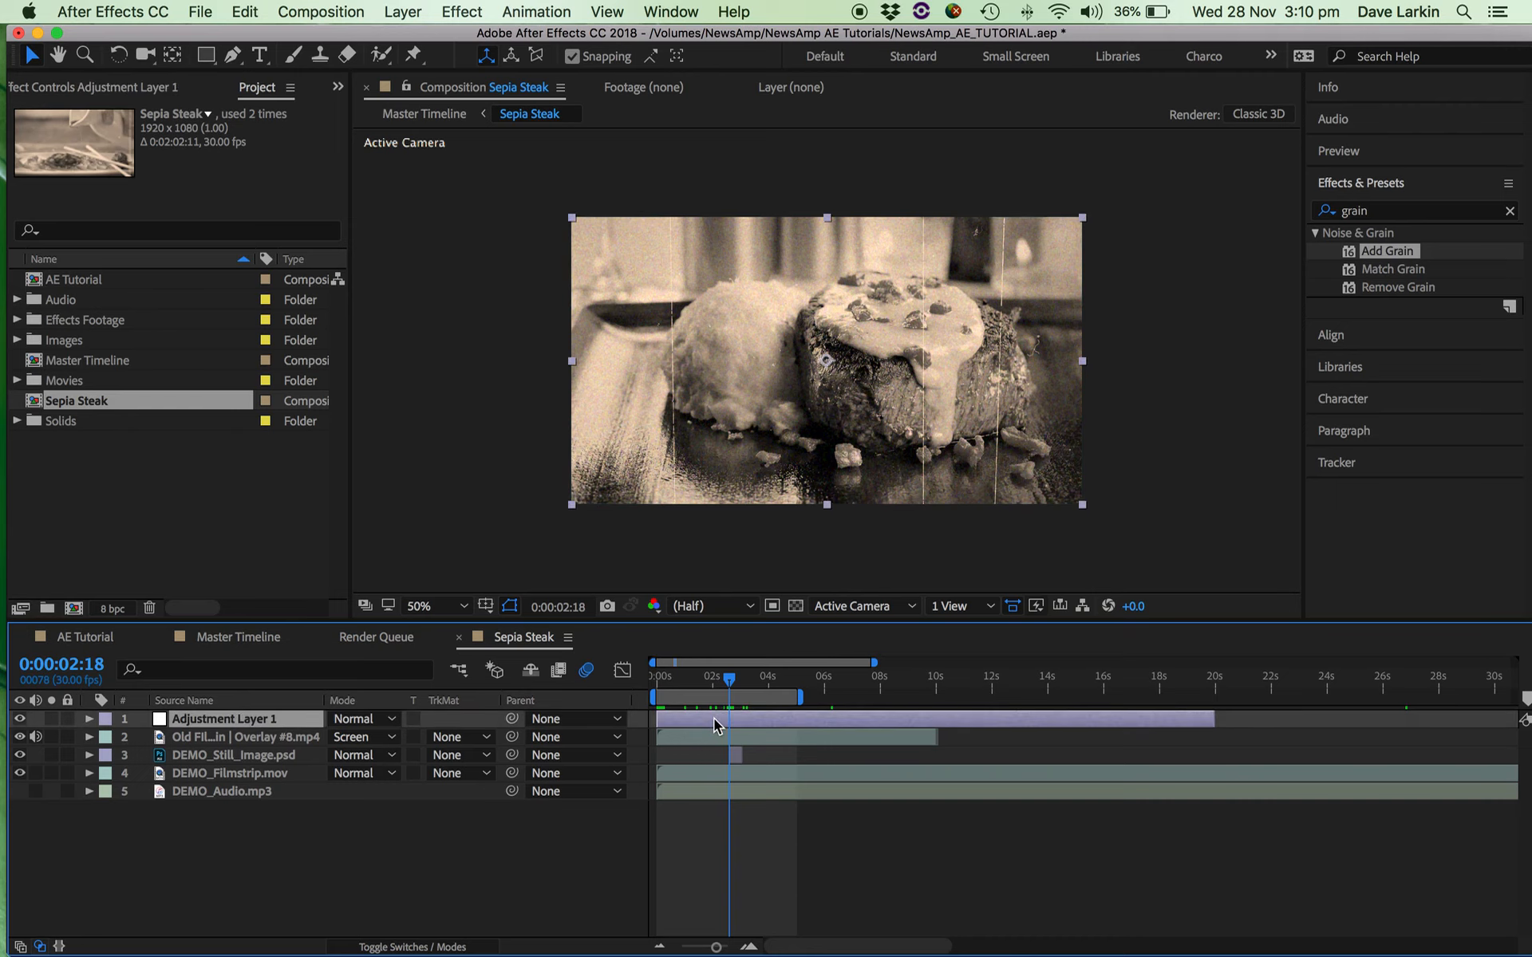
pyautogui.doubleClick(713, 718)
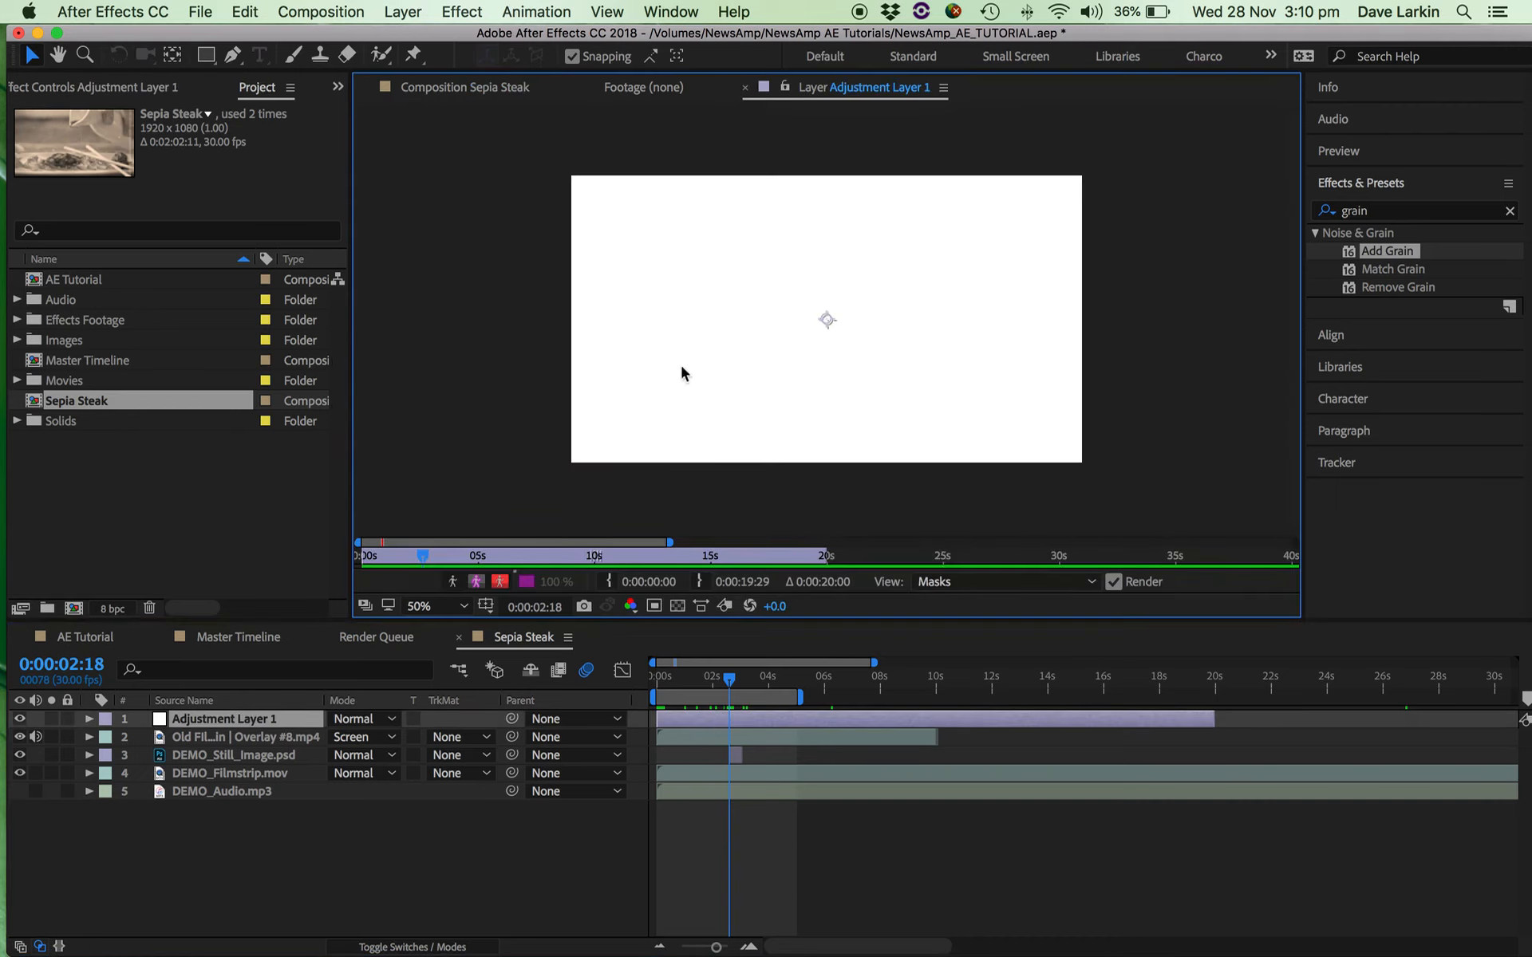
pyautogui.click(479, 87)
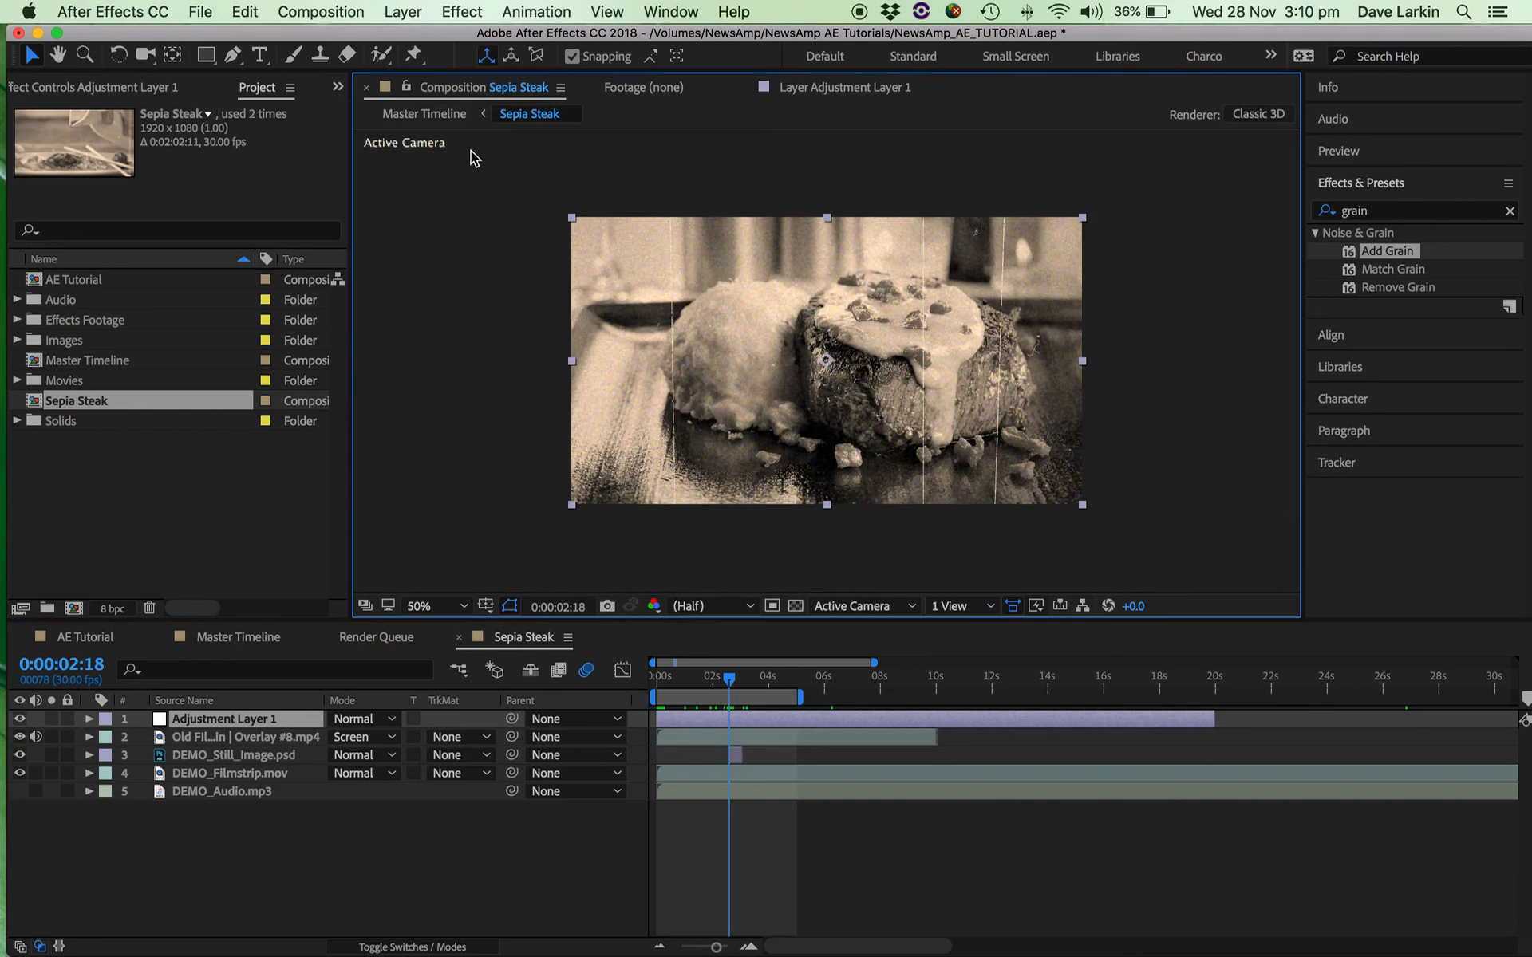
pyautogui.press('F3')
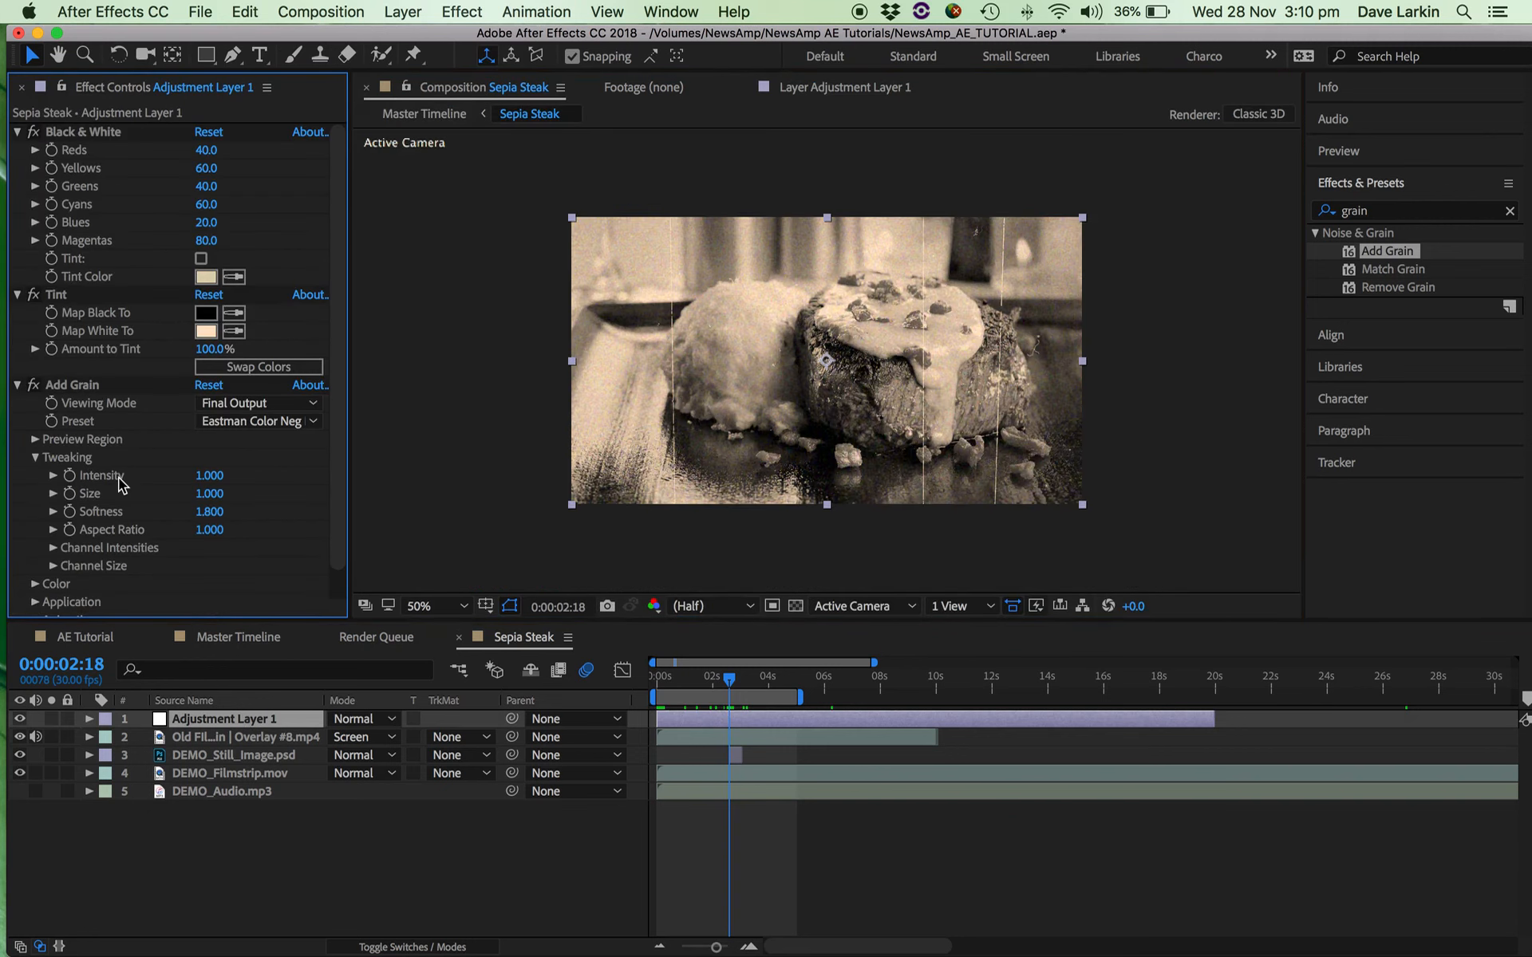
pyautogui.click(706, 720)
pyautogui.click(90, 719)
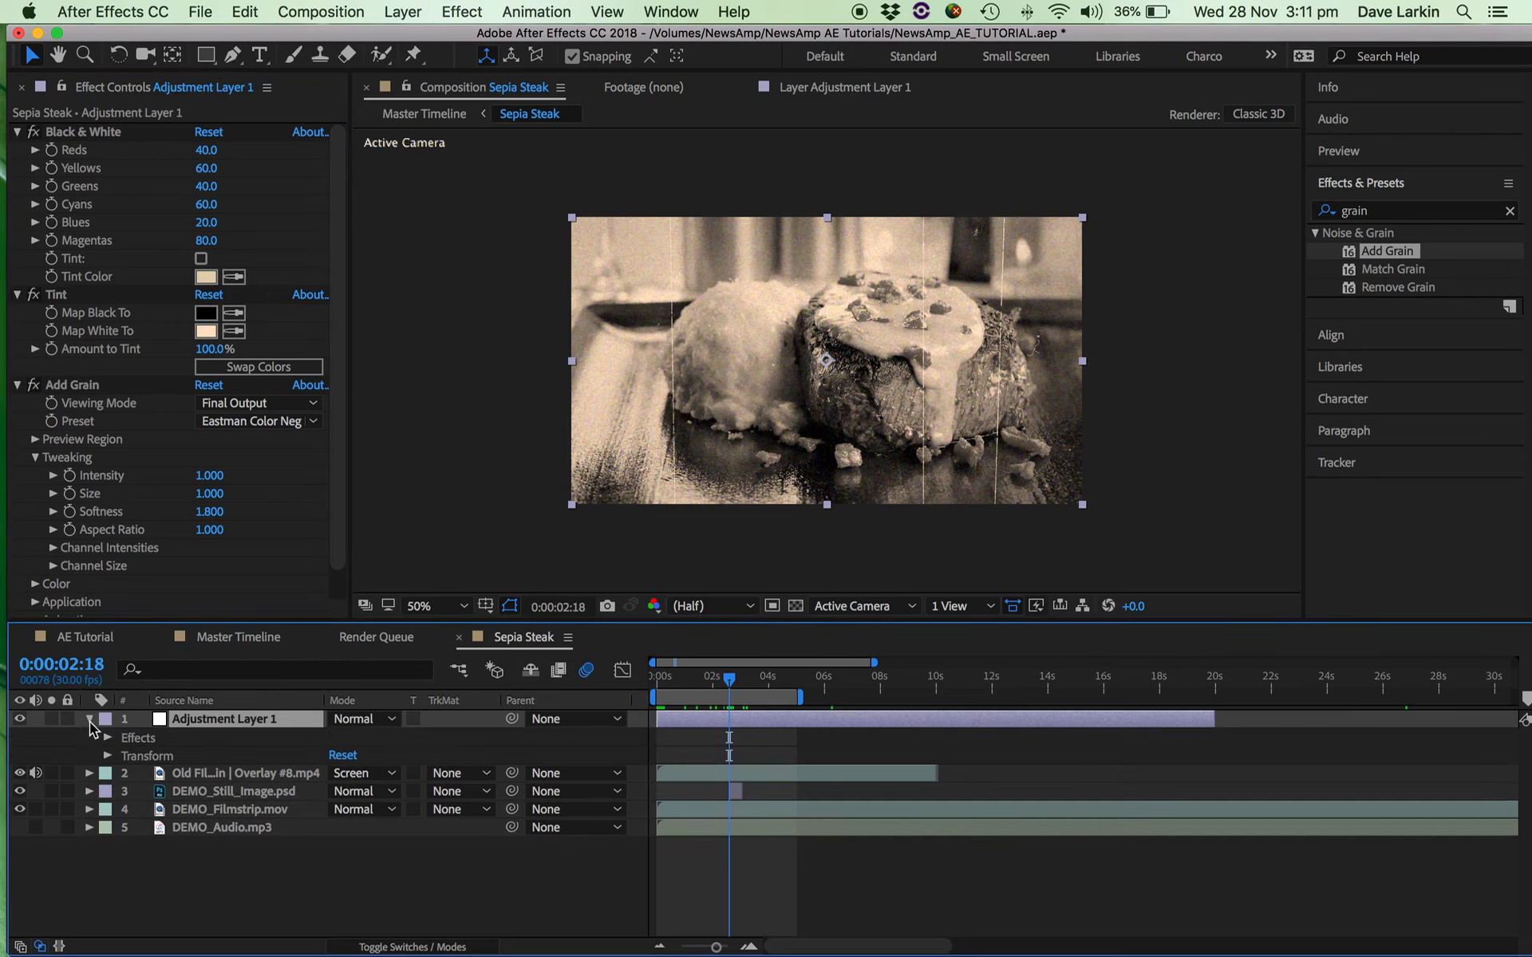
# Expand the Tint effect of Adjustment Layer 1 in Sepia Steak and set its Map White To colour to pink FF5FCB.
pyautogui.click(107, 739)
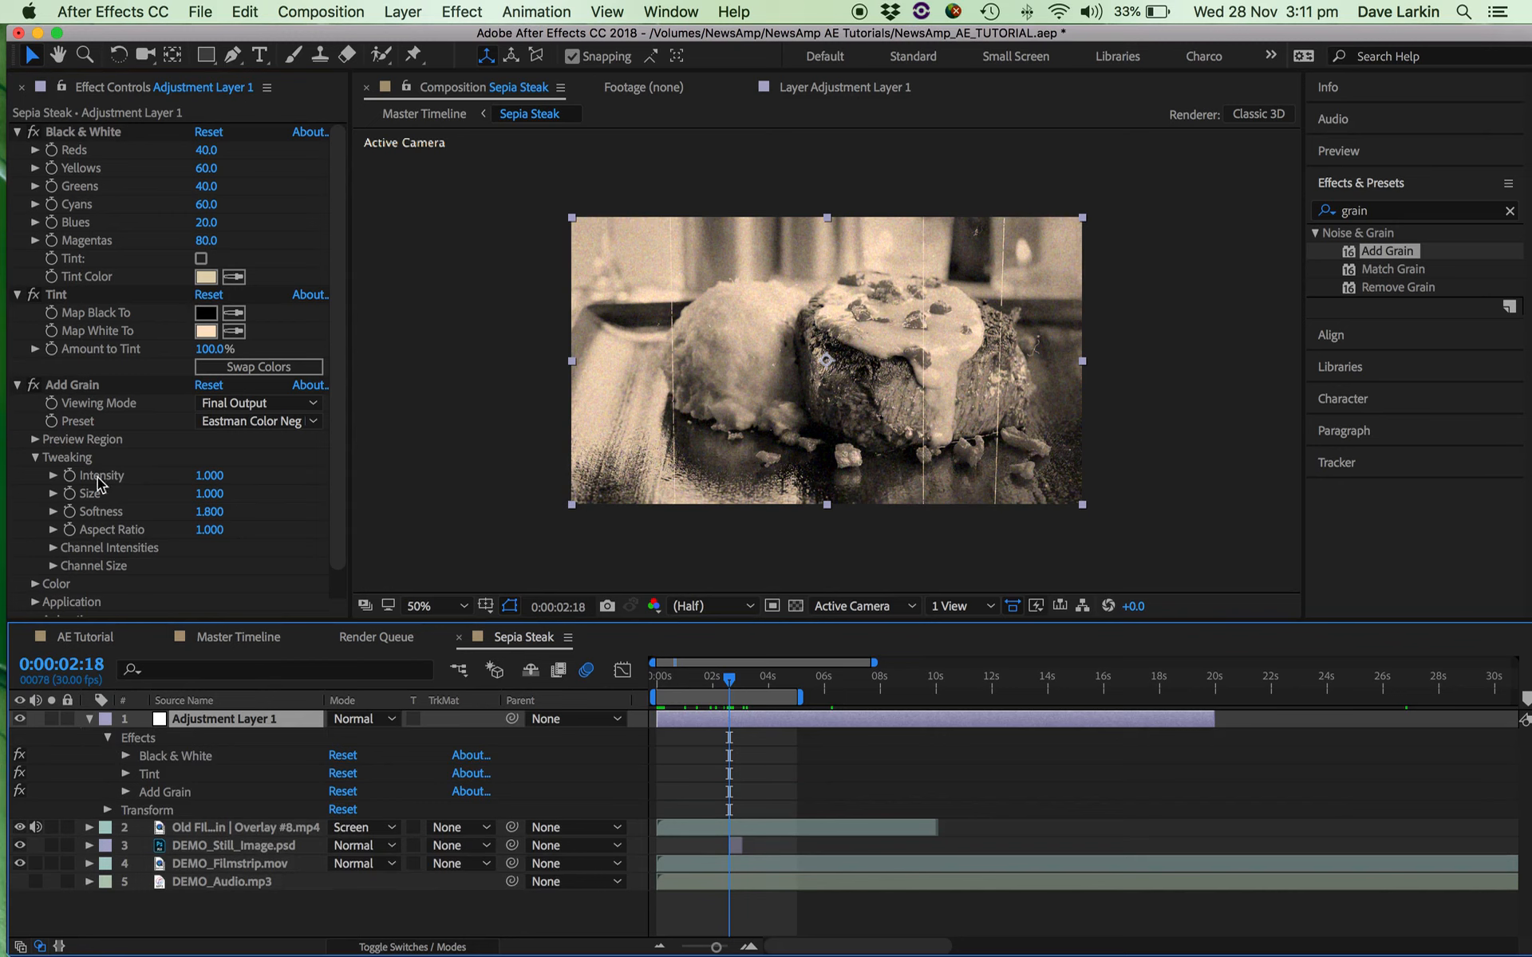
pyautogui.click(109, 737)
pyautogui.click(109, 738)
pyautogui.click(126, 774)
pyautogui.click(340, 811)
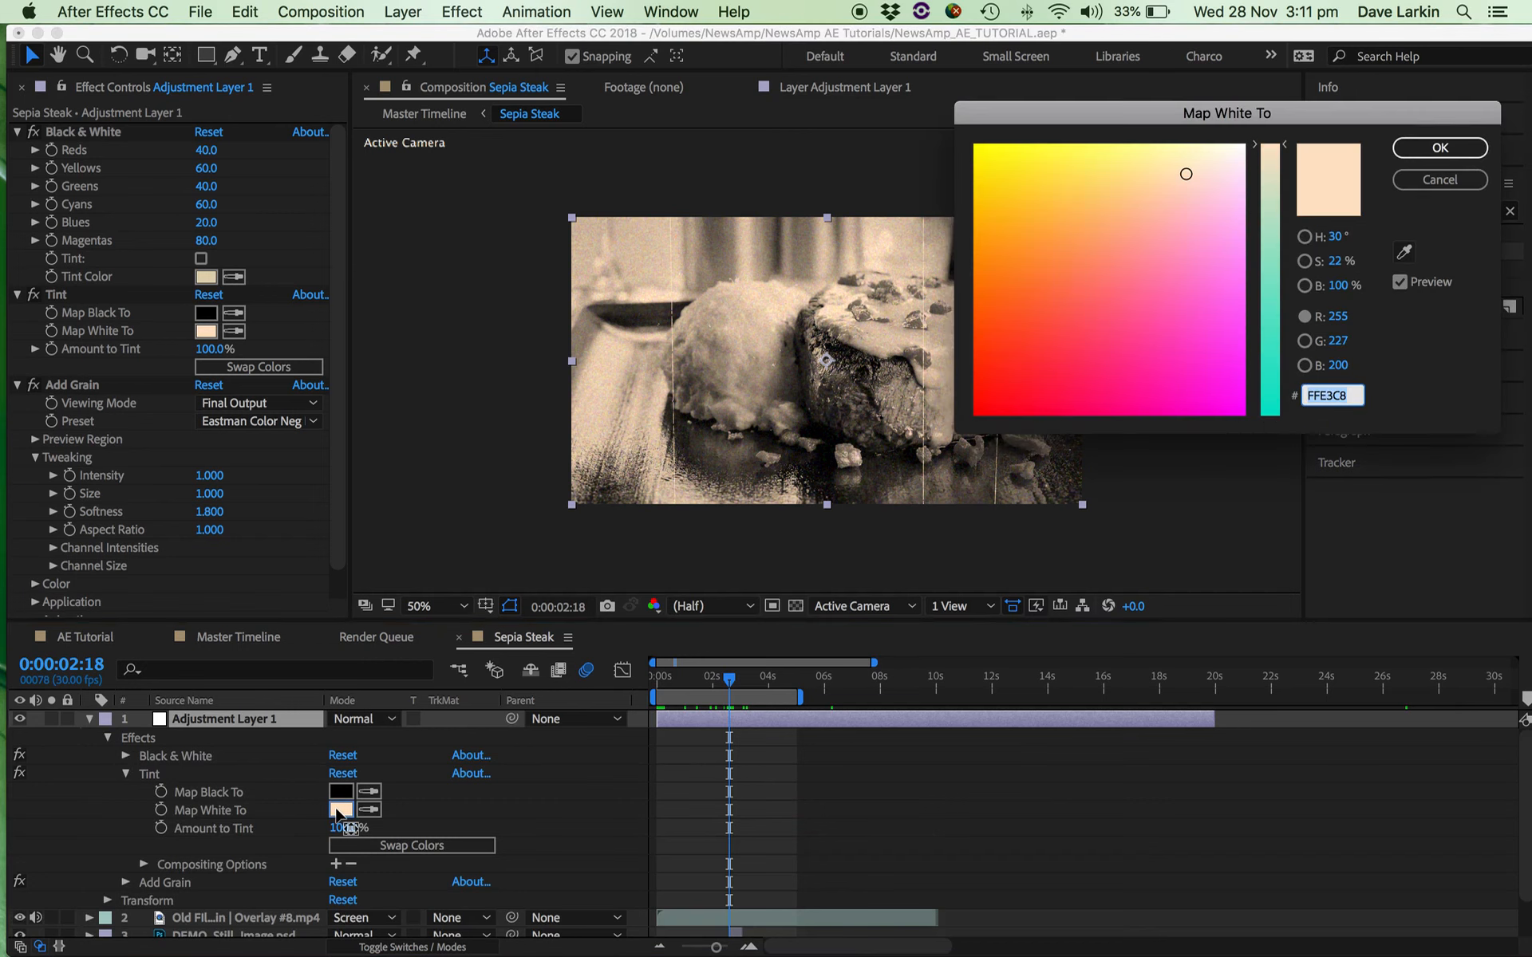
pyautogui.click(1106, 336)
pyautogui.moveTo(1107, 335)
pyautogui.mouseDown()
pyautogui.moveTo(1176, 370)
pyautogui.moveTo(1189, 314)
pyautogui.mouseUp()
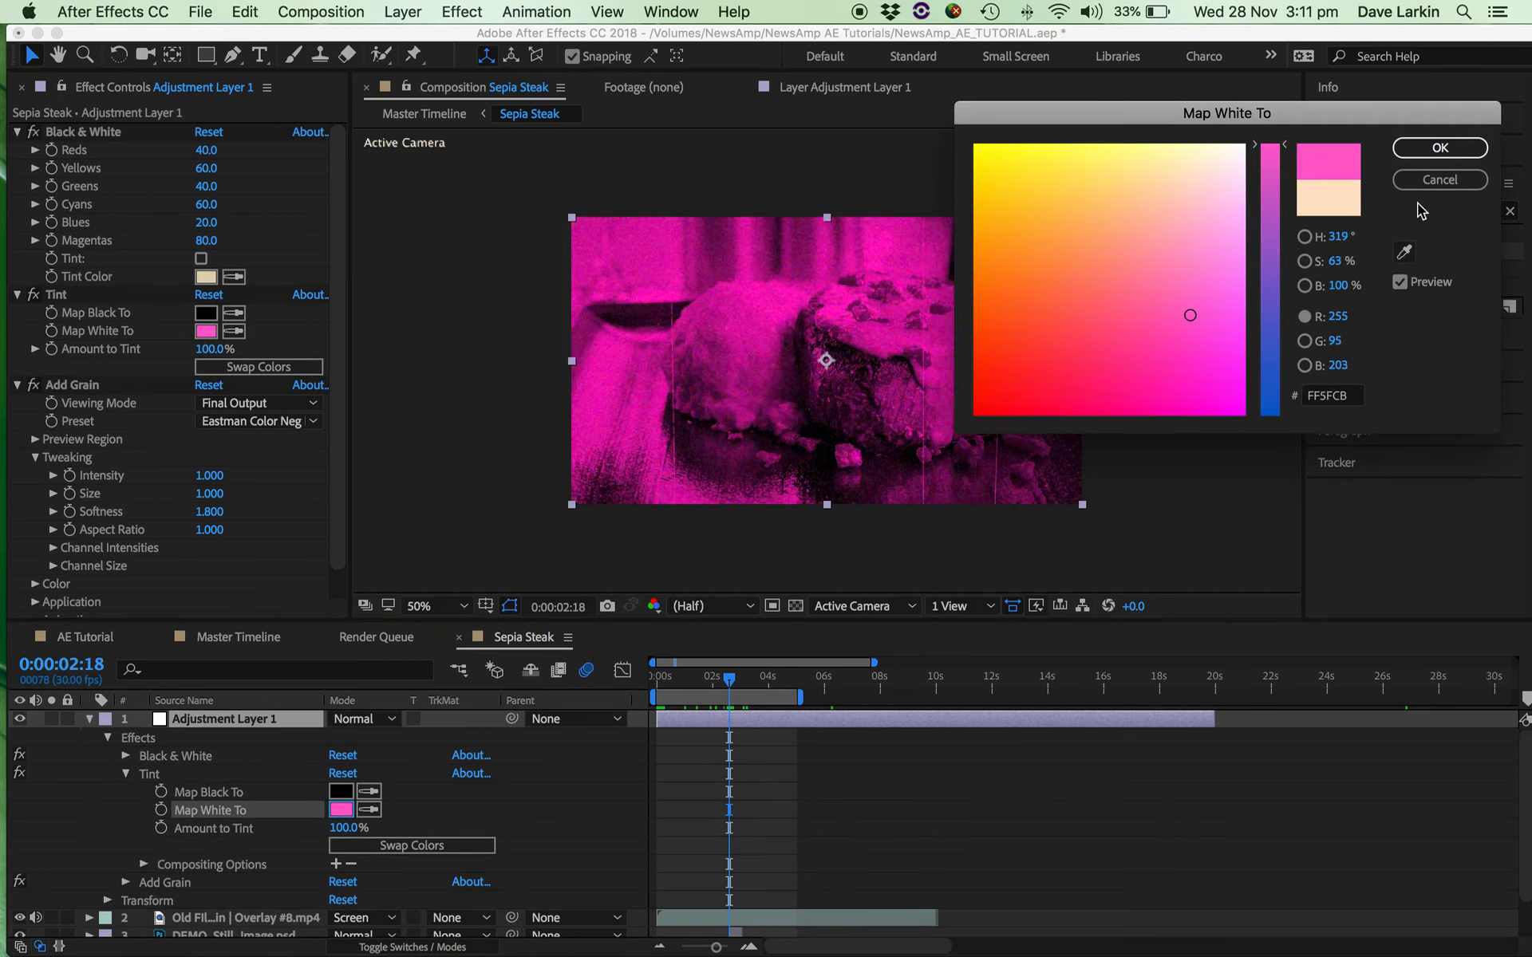
pyautogui.click(1440, 149)
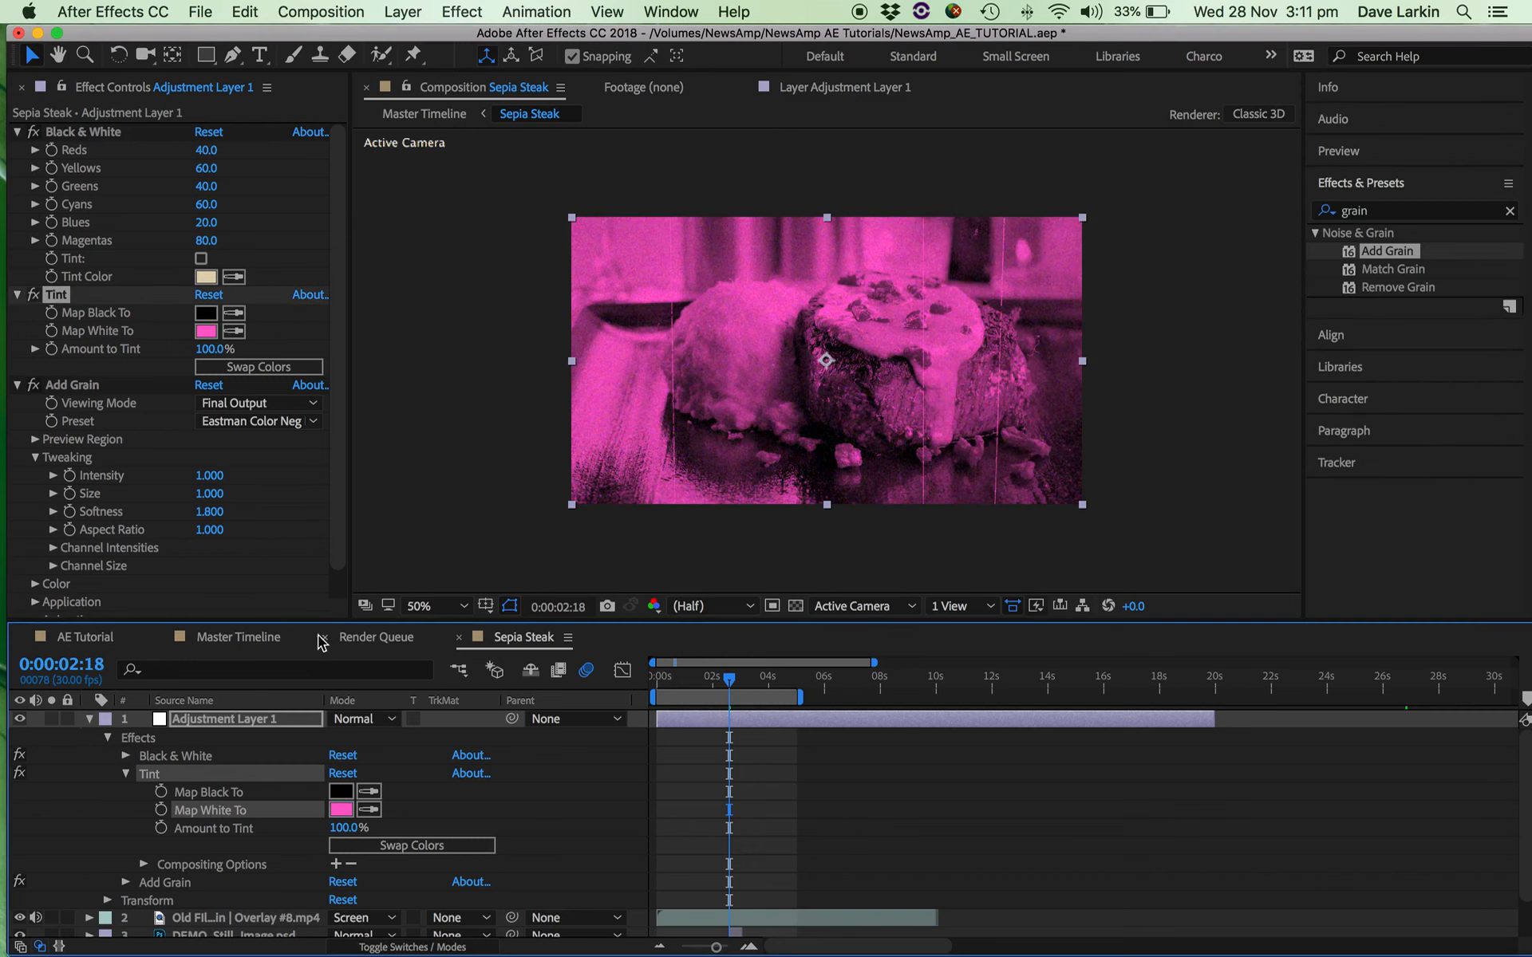
# Check the pink tint at the start of the Master Timeline, and return to Sepia Steak to collapse Adjustment Layer 1's properties.
pyautogui.click(230, 638)
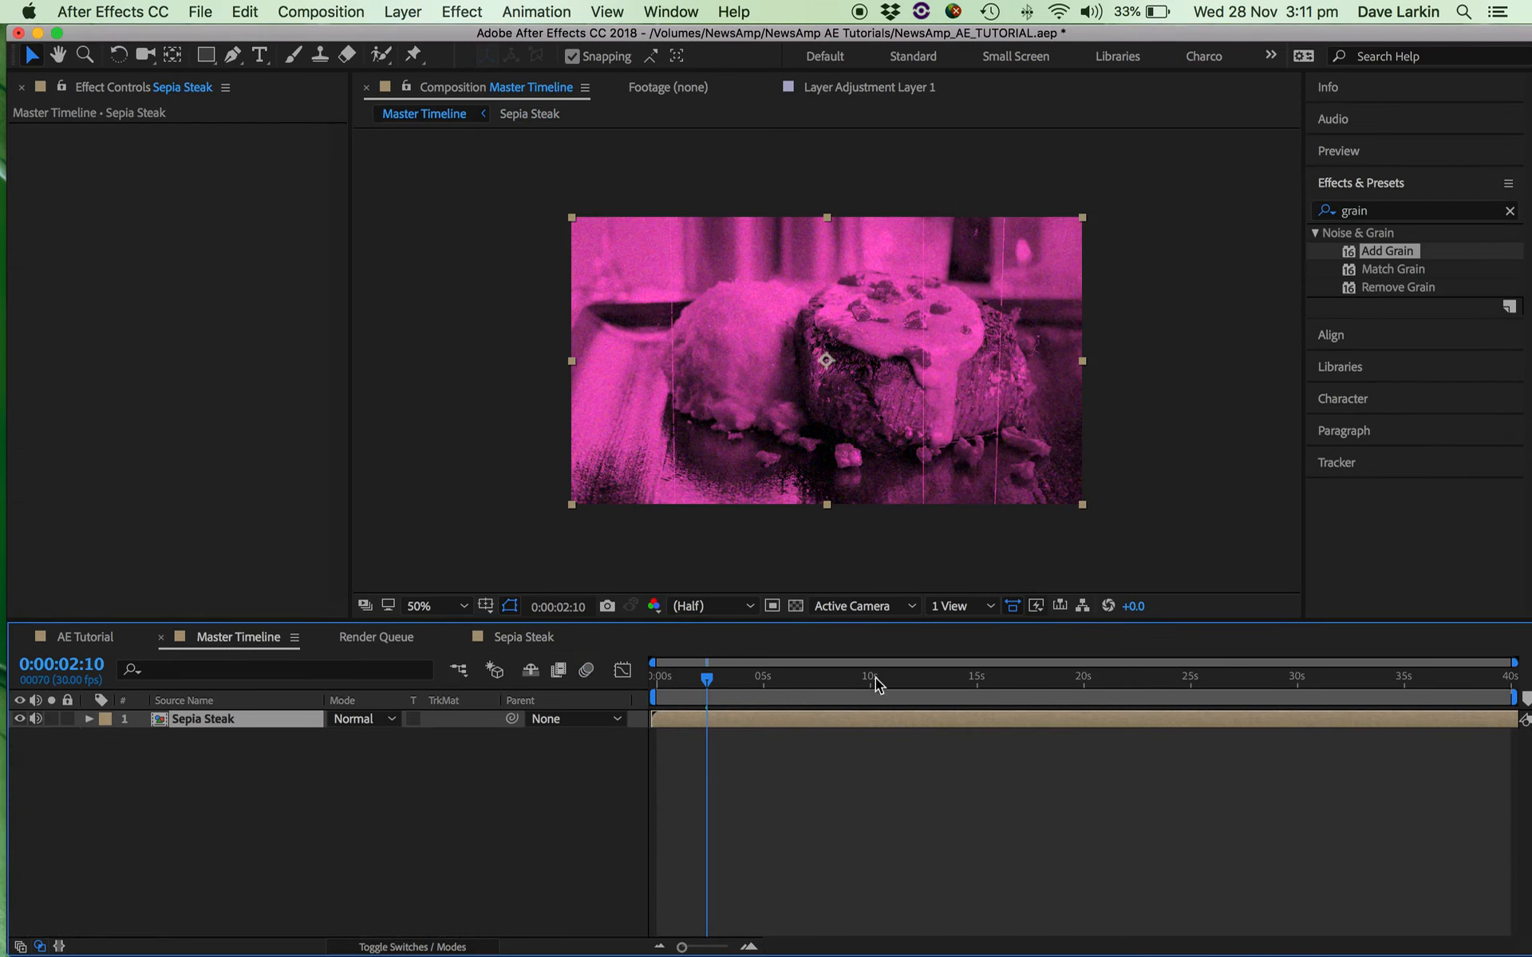
pyautogui.moveTo(702, 678); pyautogui.dragTo(639, 677)
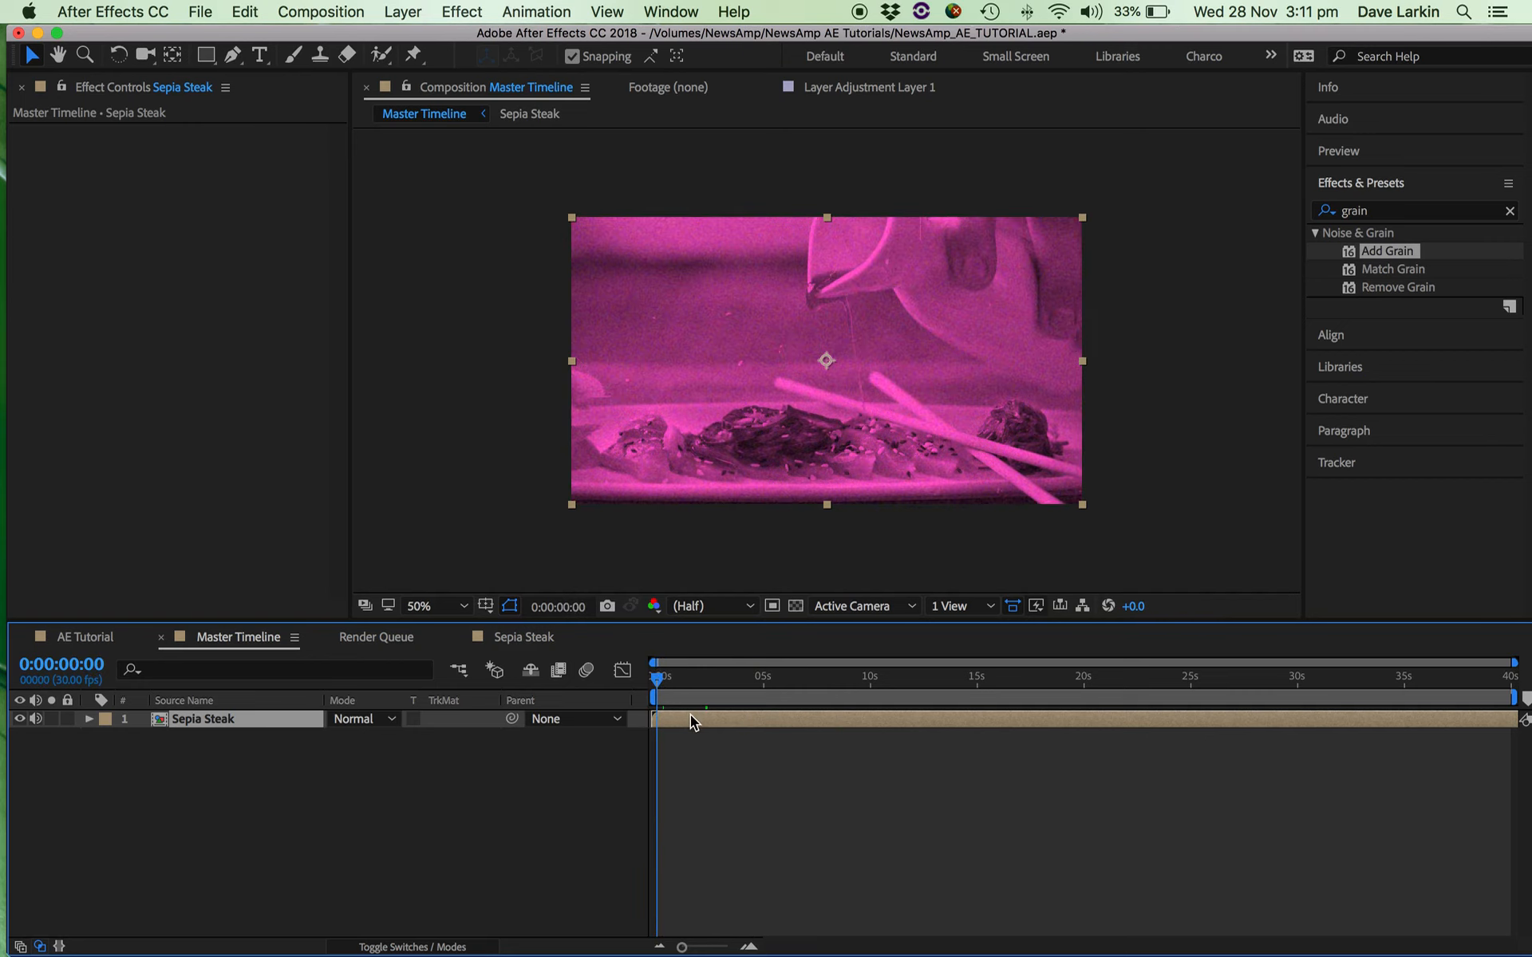
pyautogui.moveTo(664, 688)
pyautogui.mouseDown()
pyautogui.moveTo(809, 683)
pyautogui.moveTo(942, 703)
pyautogui.moveTo(647, 680)
pyautogui.mouseUp()
pyautogui.click(503, 638)
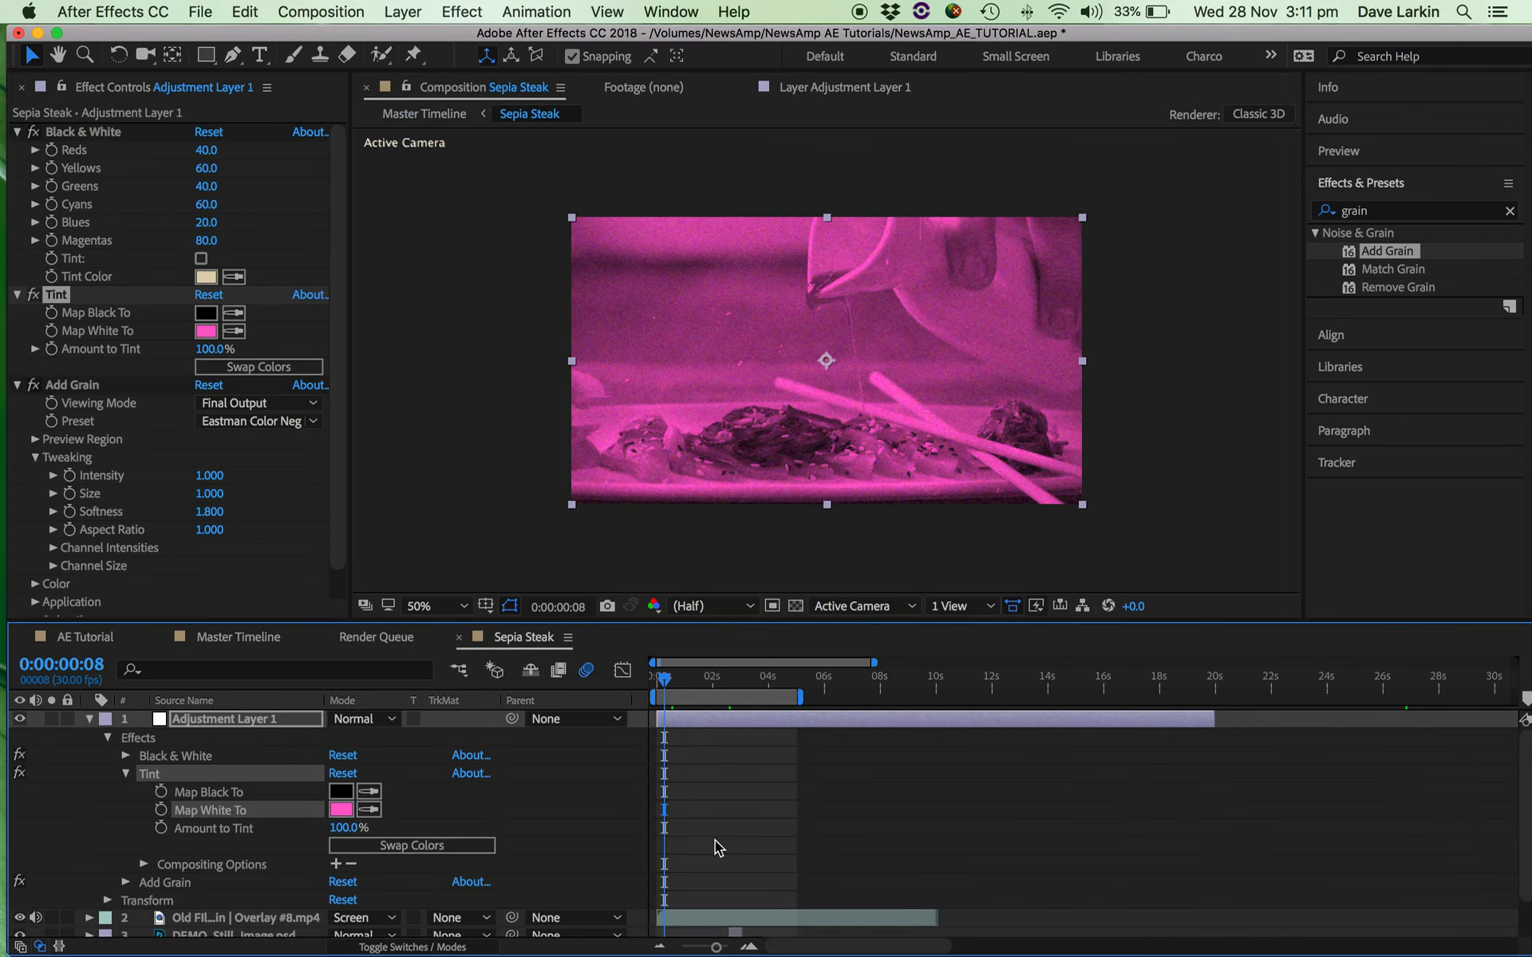
pyautogui.click(88, 719)
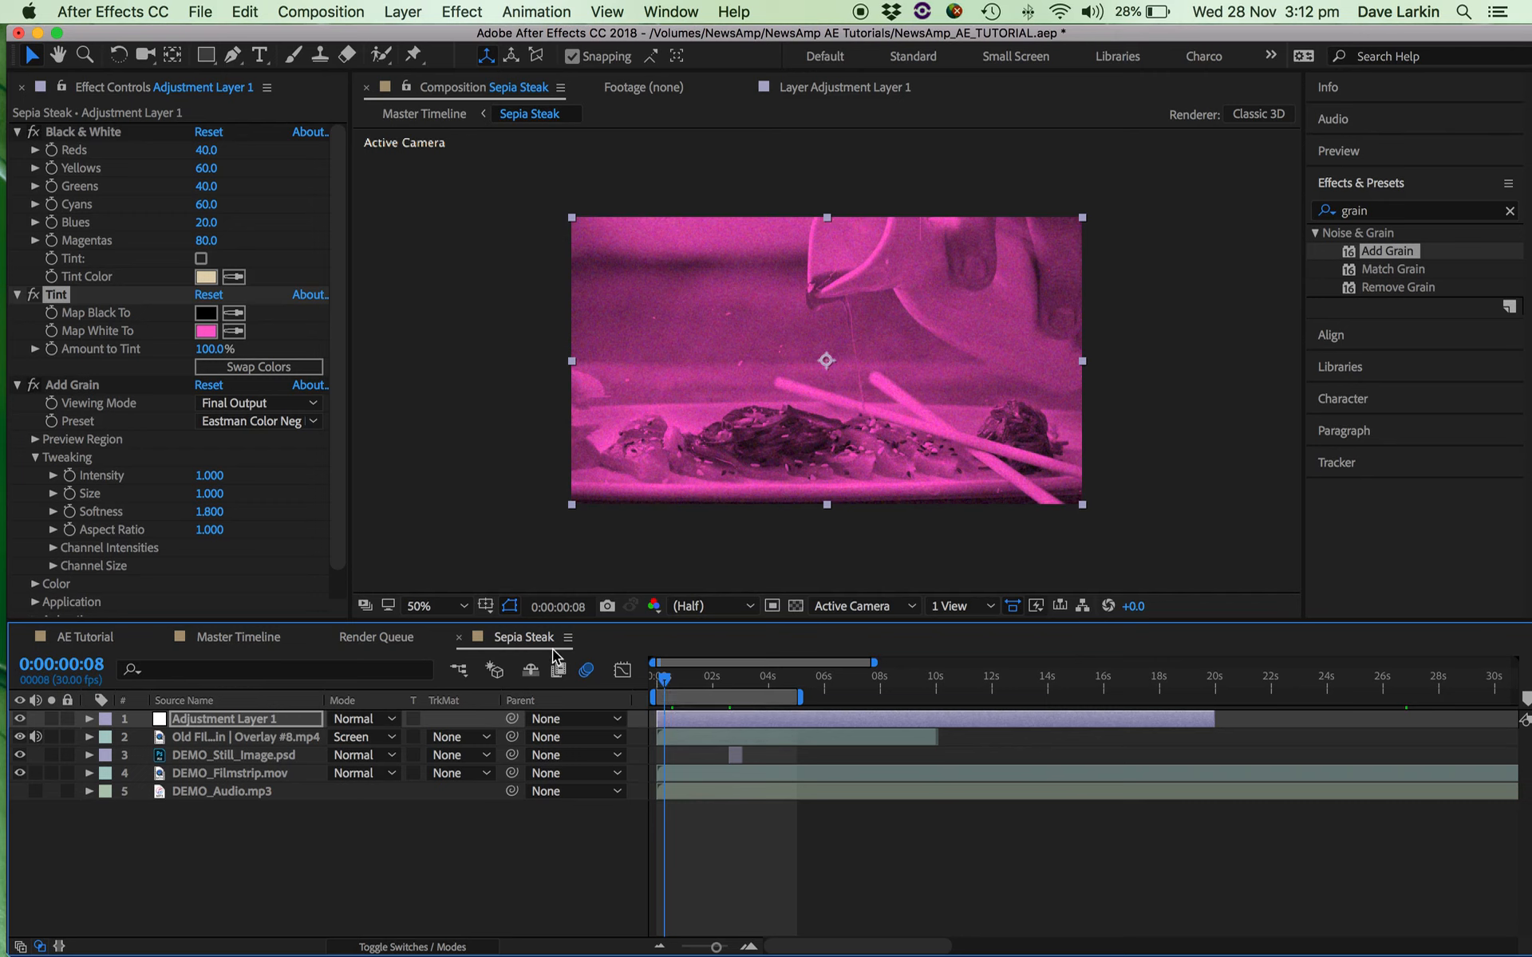
# Animate the Rotation of the Sepia Steak layer in the Master Timeline from 0 at 0:00:00:00 to one revolution at 0:00:05:04.
pyautogui.click(252, 638)
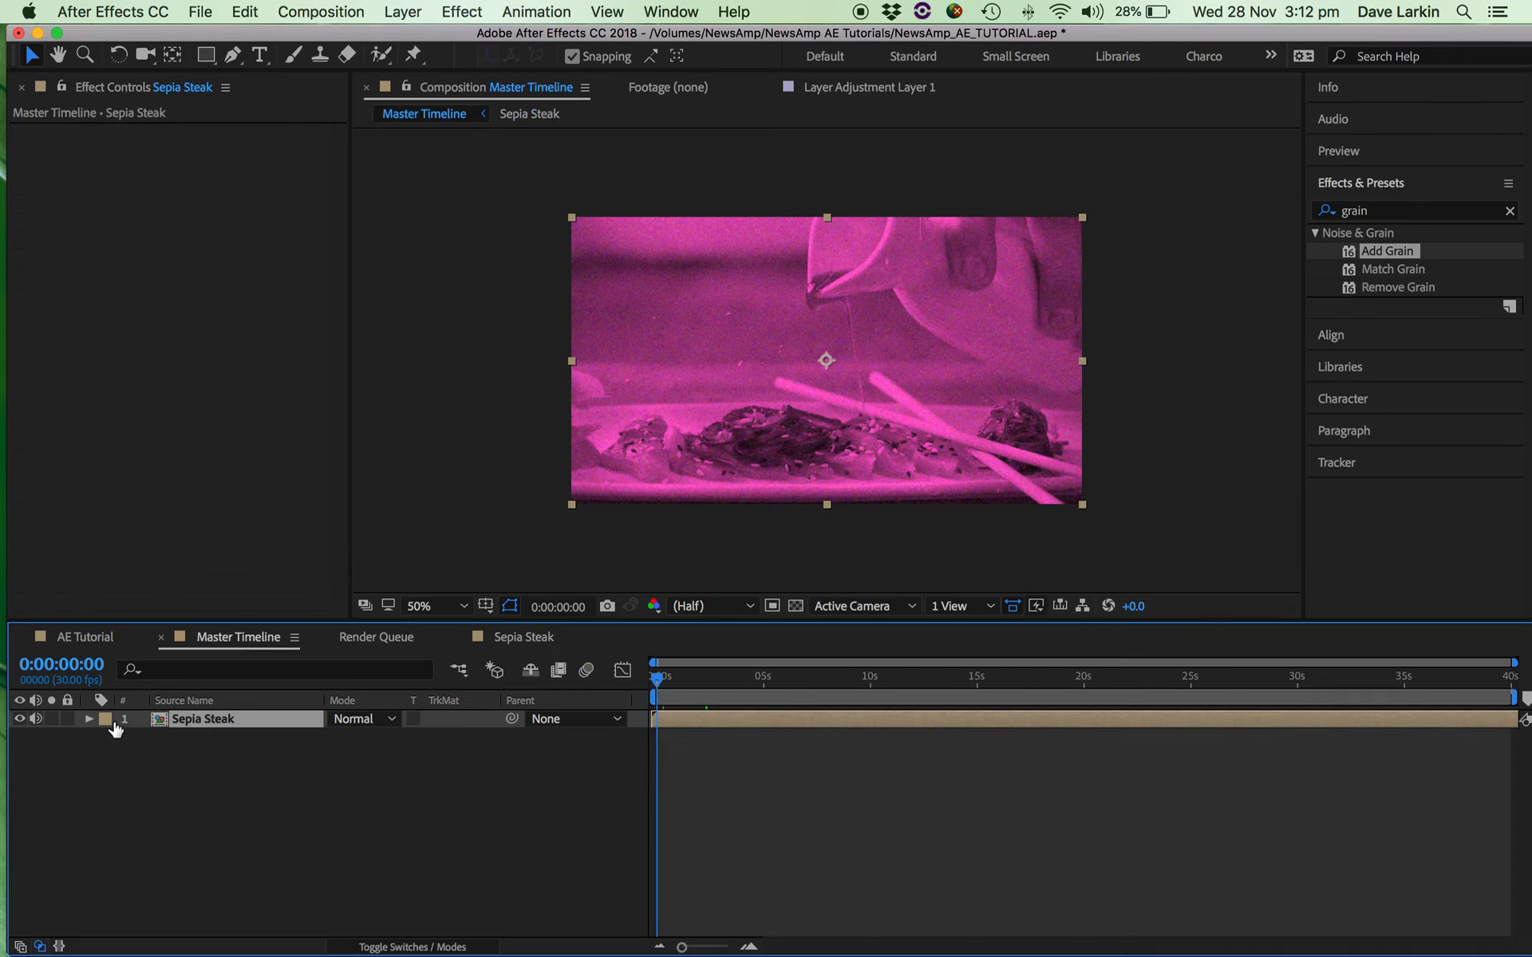
pyautogui.click(89, 720)
pyautogui.click(107, 738)
pyautogui.click(142, 810)
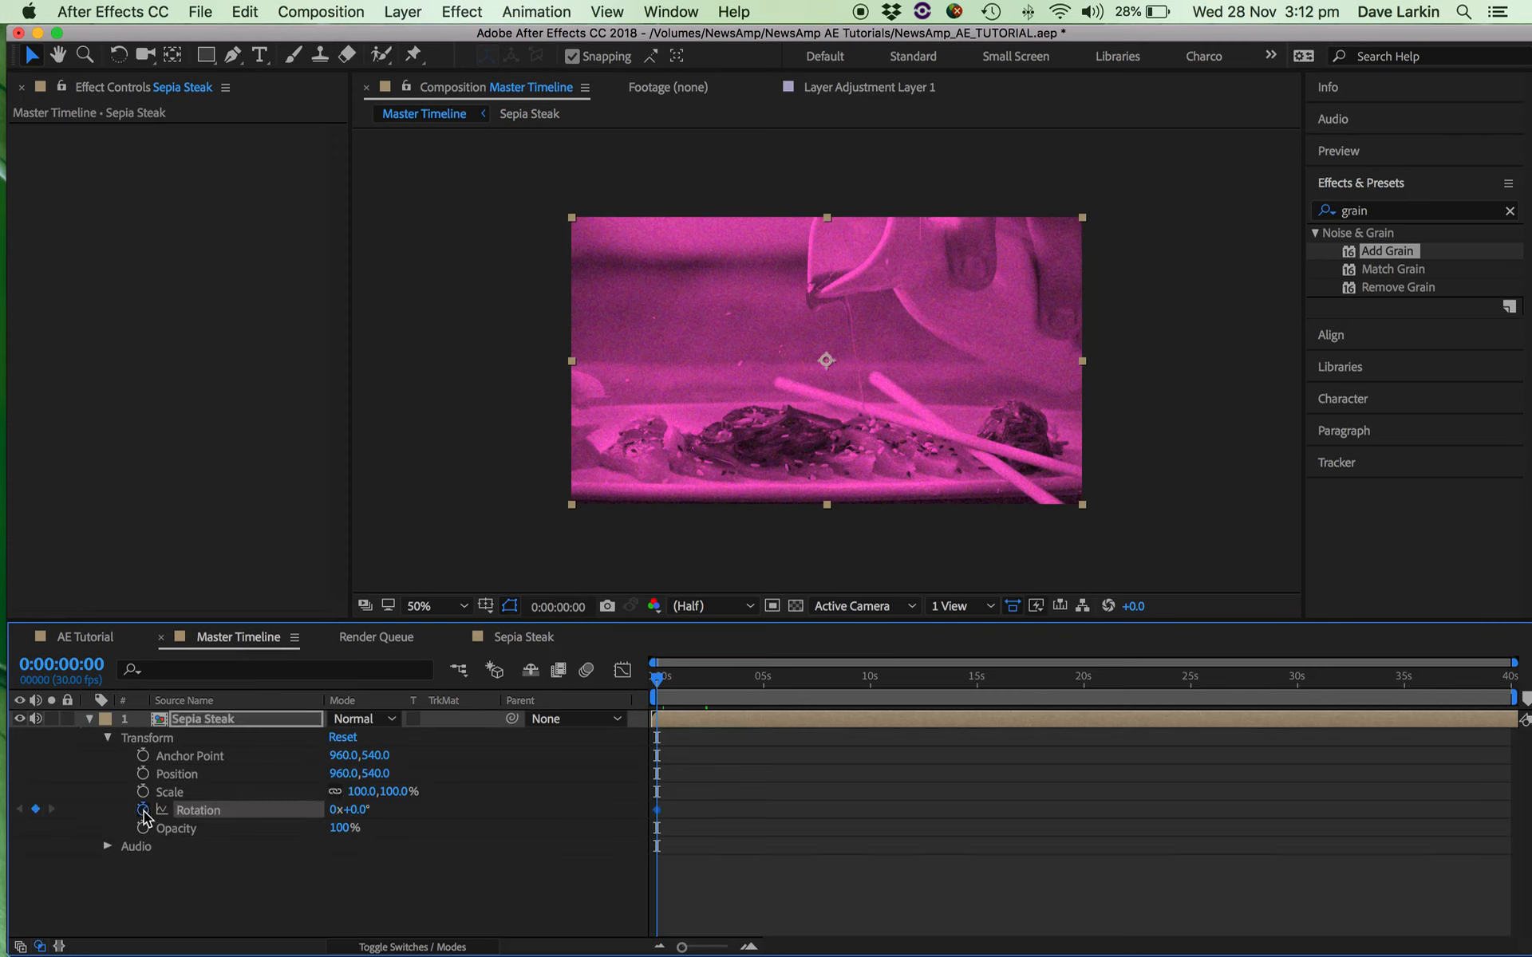
pyautogui.click(767, 686)
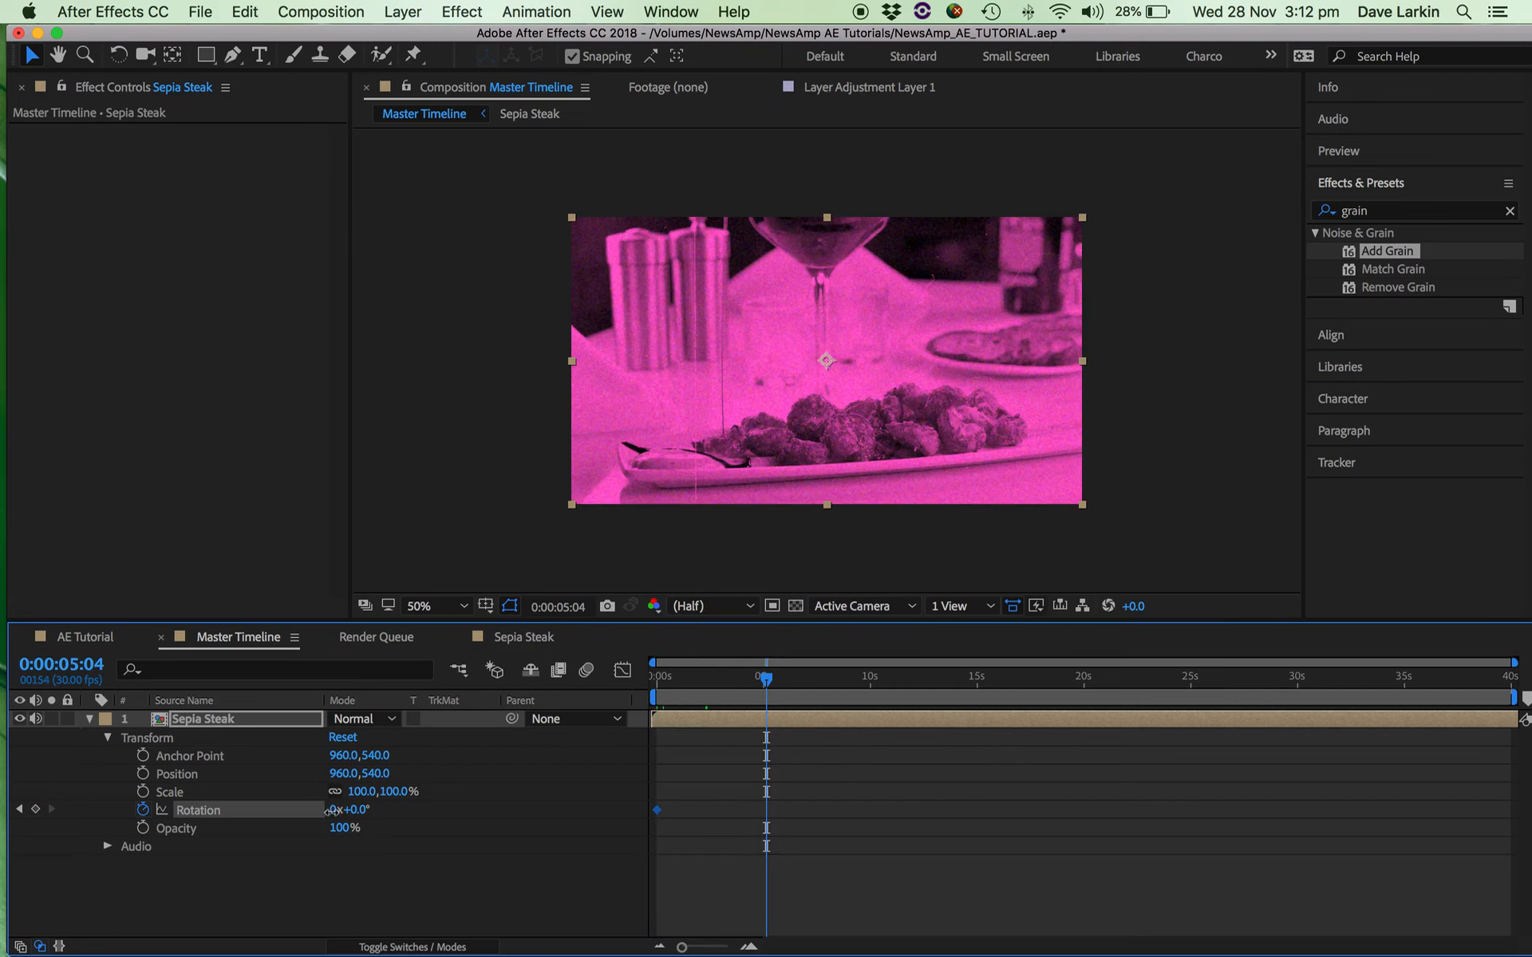
pyautogui.click(332, 809)
pyautogui.write('1')
pyautogui.press('Return')
# Preview the rotation animation from the beginning of the Master Timeline and delete both Rotation keyframes.
pyautogui.click(744, 681)
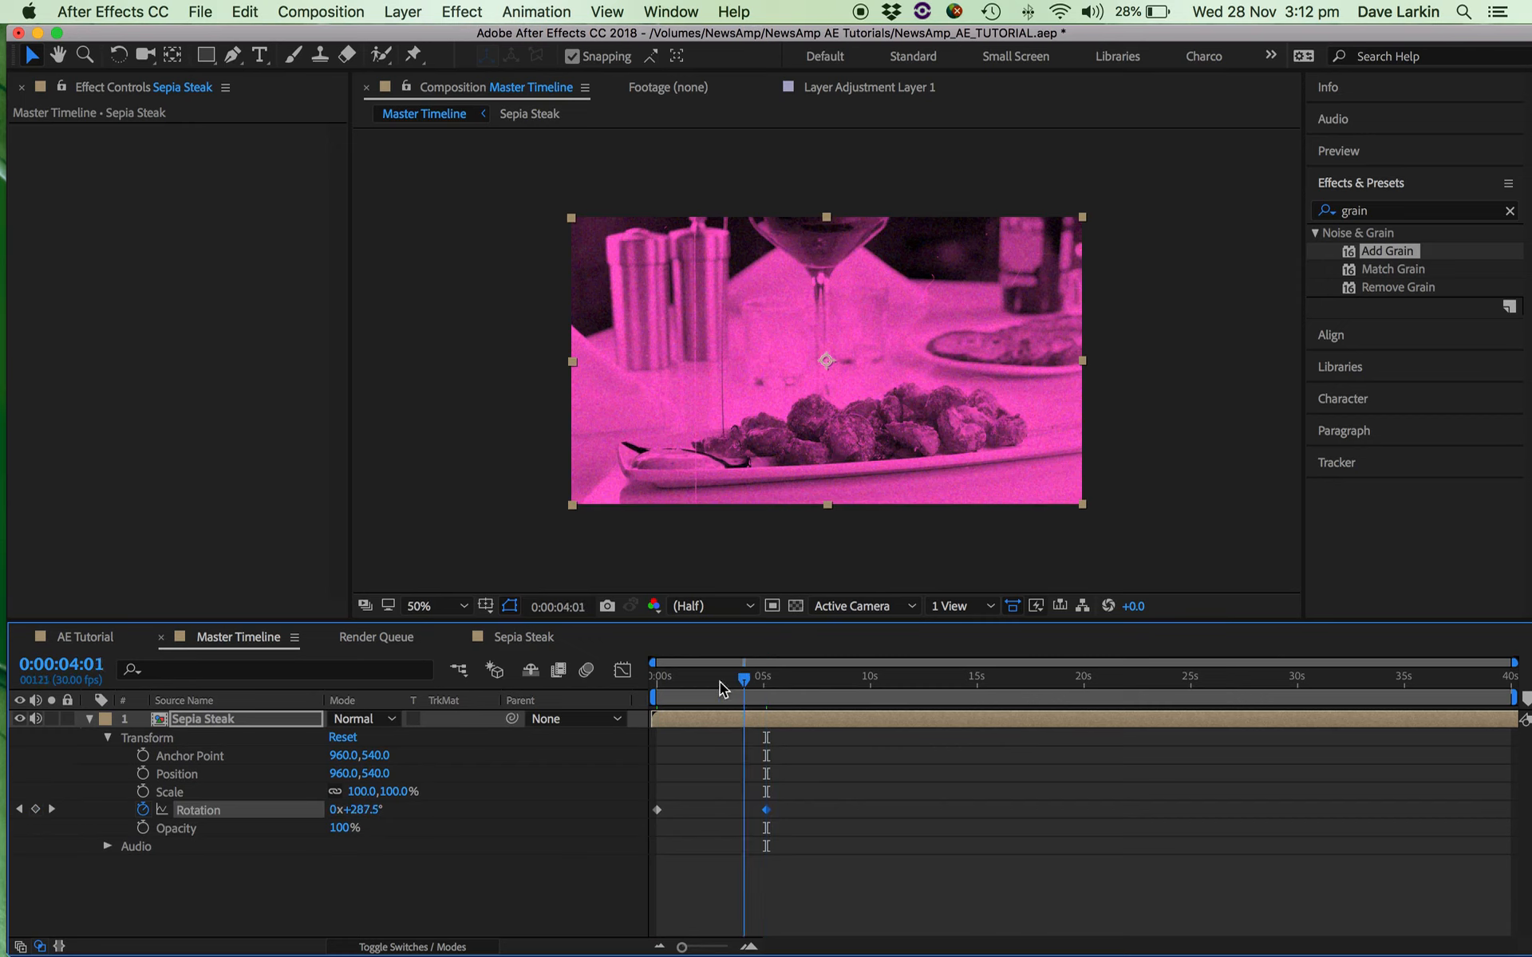
pyautogui.moveTo(744, 682); pyautogui.dragTo(616, 680)
pyautogui.press('space')
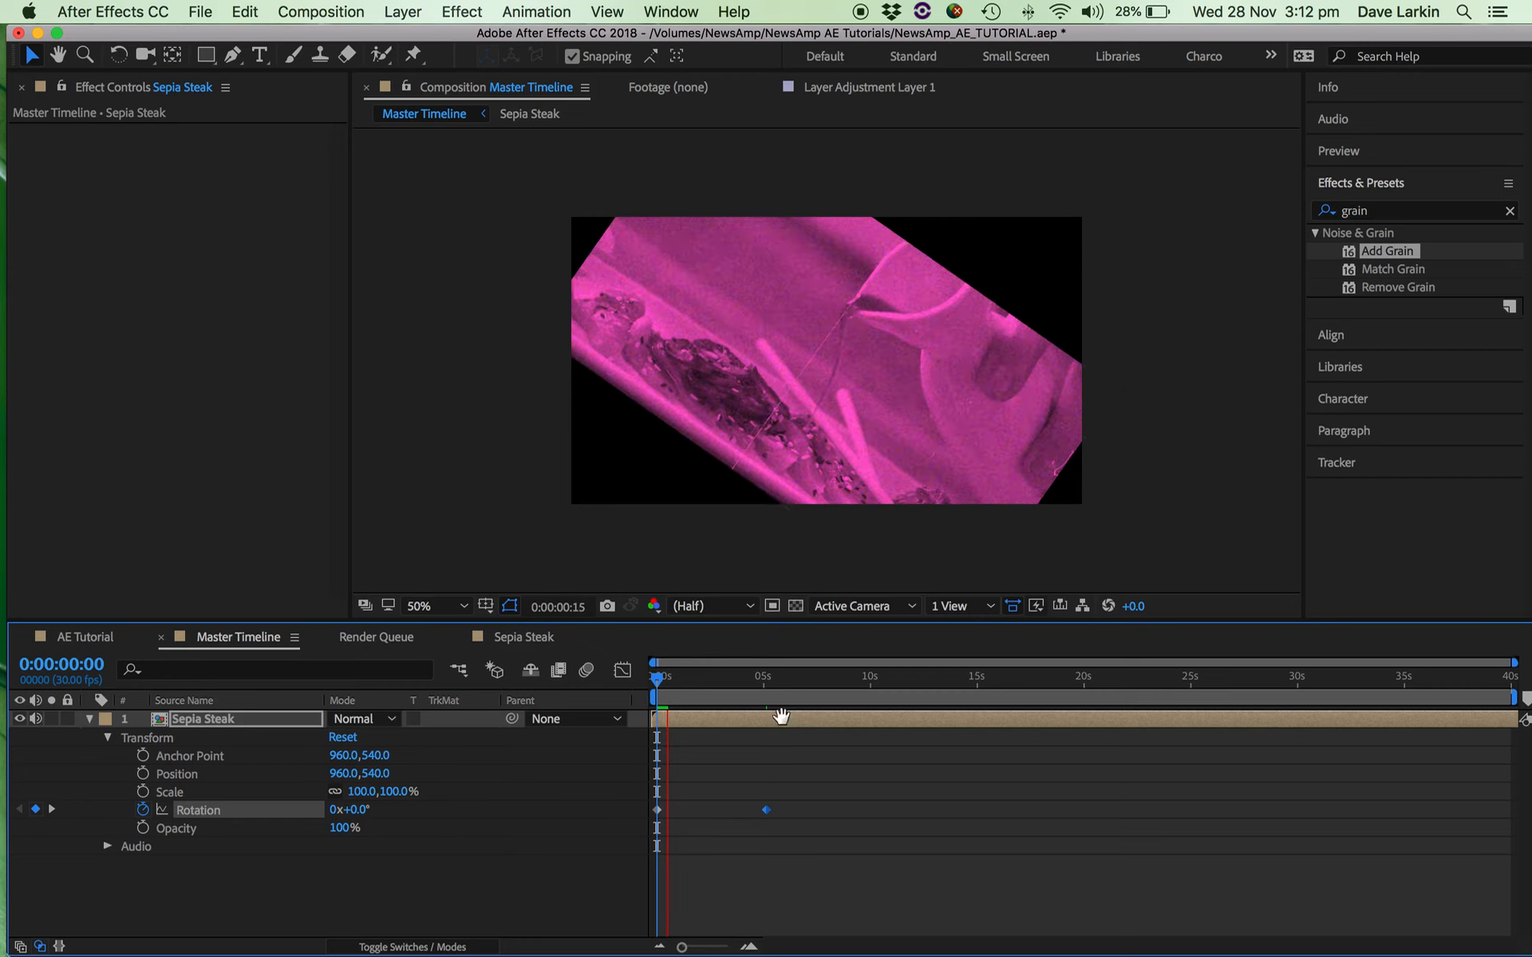
pyautogui.press('space')
pyautogui.moveTo(753, 684); pyautogui.dragTo(638, 677)
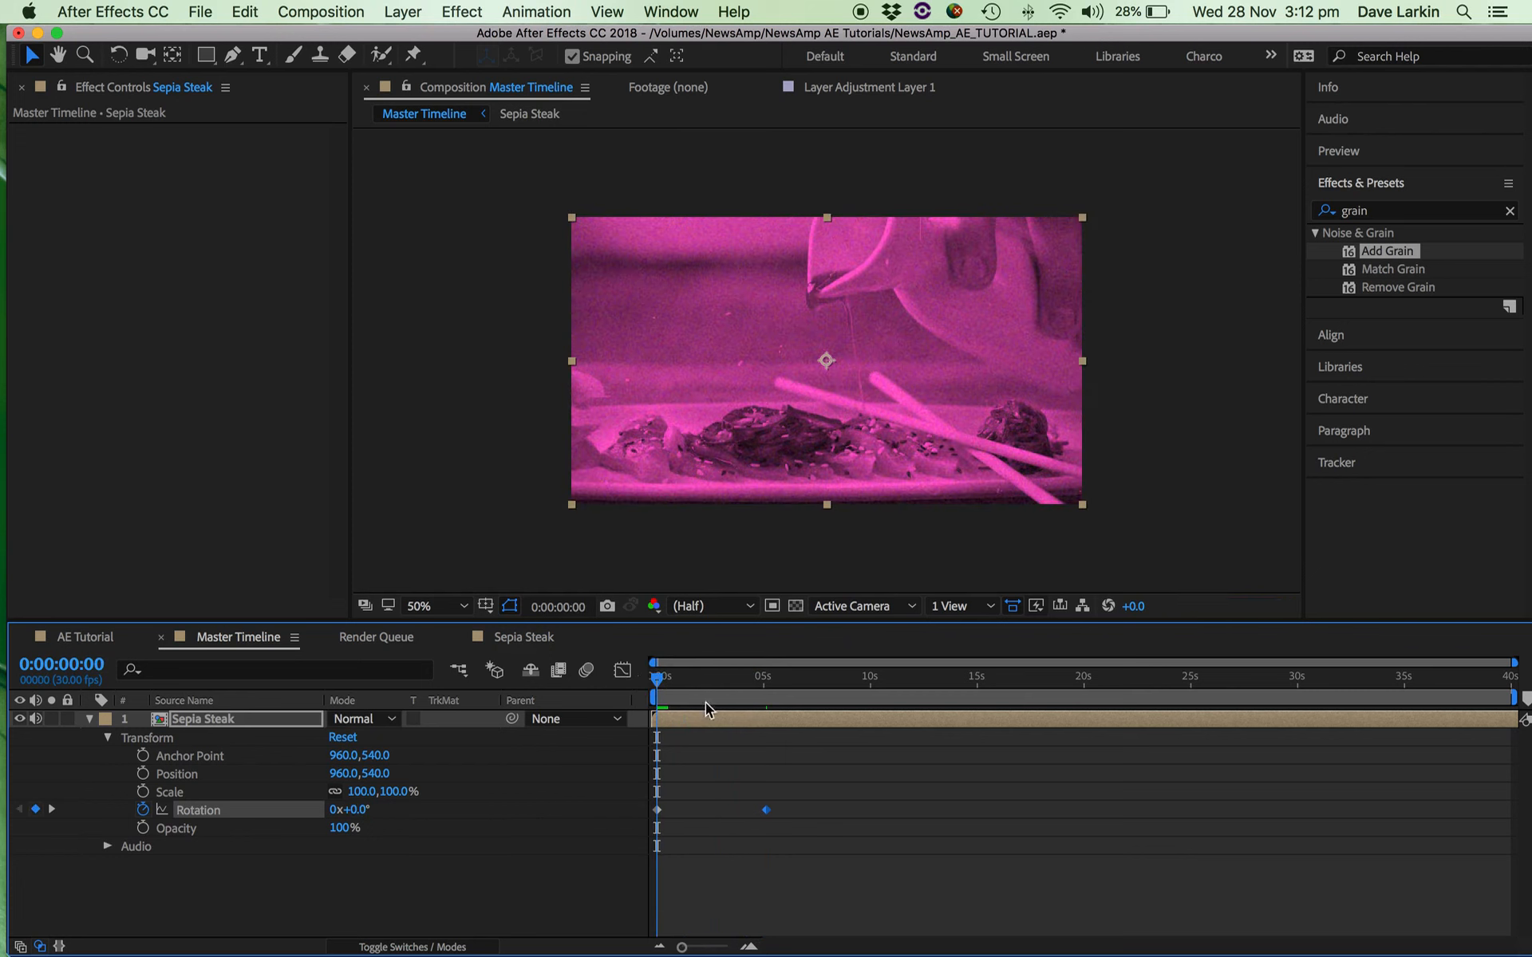
pyautogui.moveTo(822, 826); pyautogui.dragTo(654, 800)
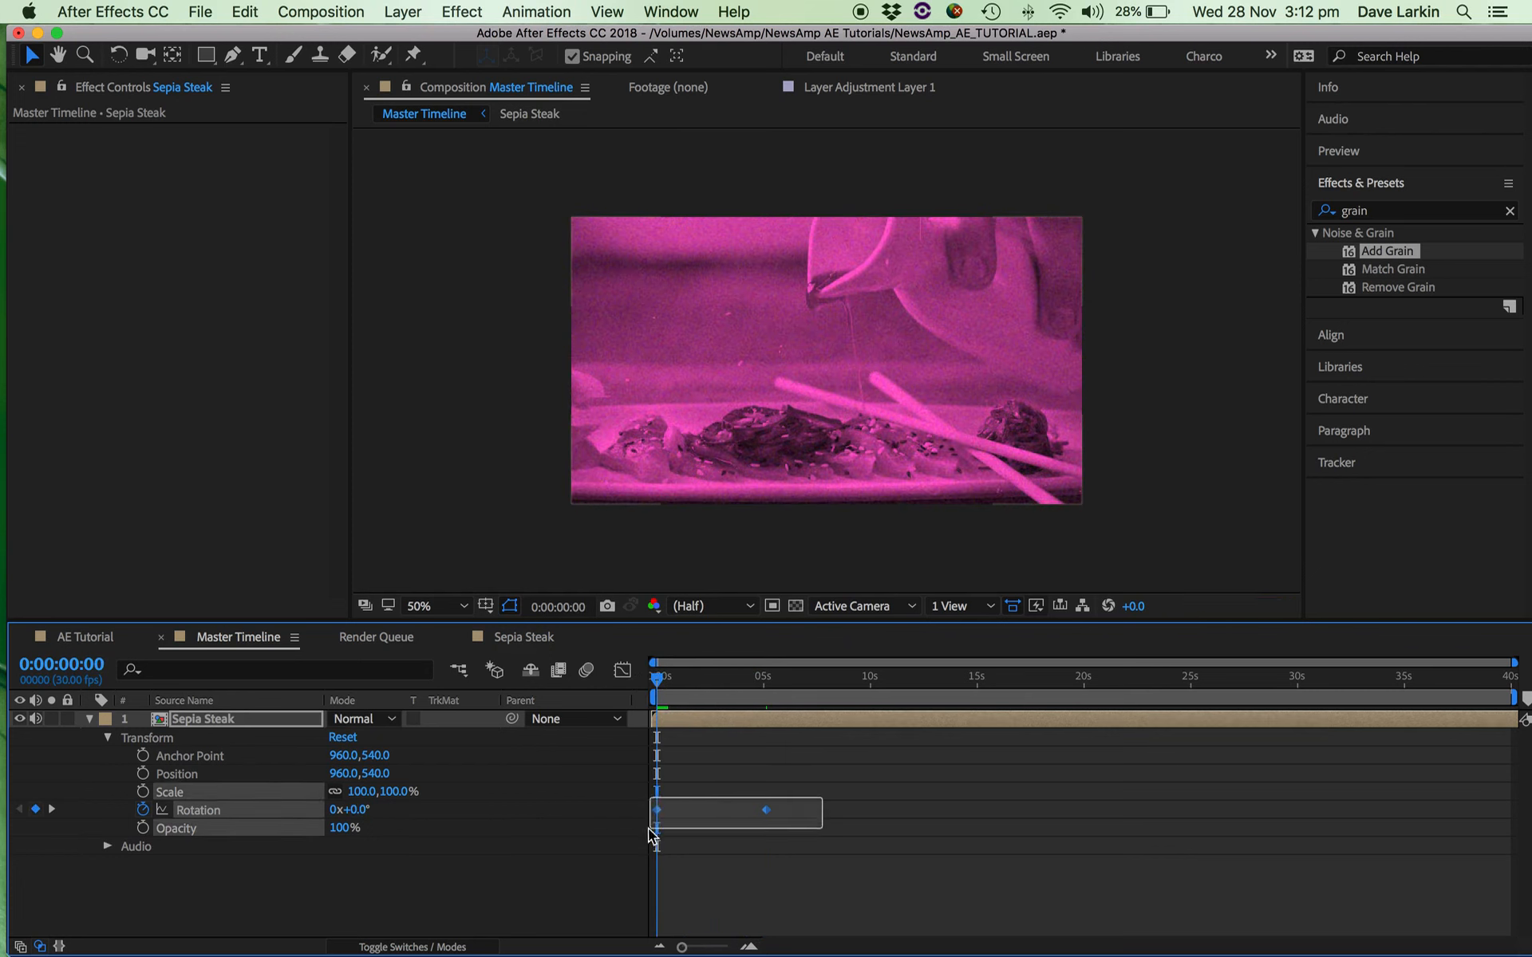
pyautogui.press('Delete')
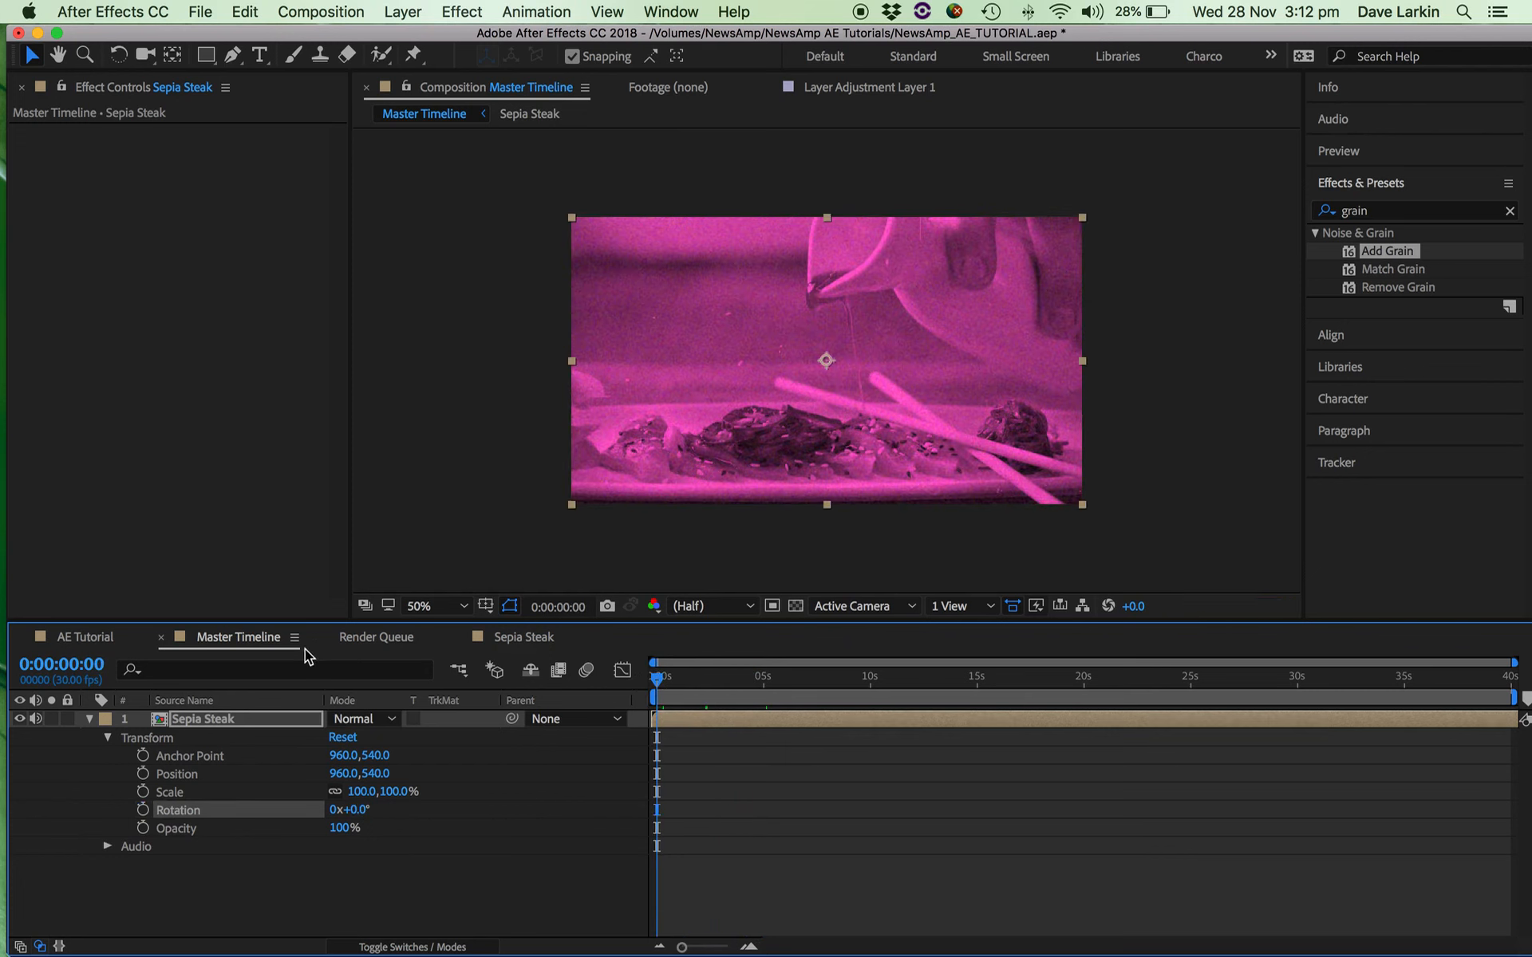
# Look at Sepia Steak briefly, return to the Master Timeline and place it ahead of AE Tutorial in the timeline order.
pyautogui.click(502, 642)
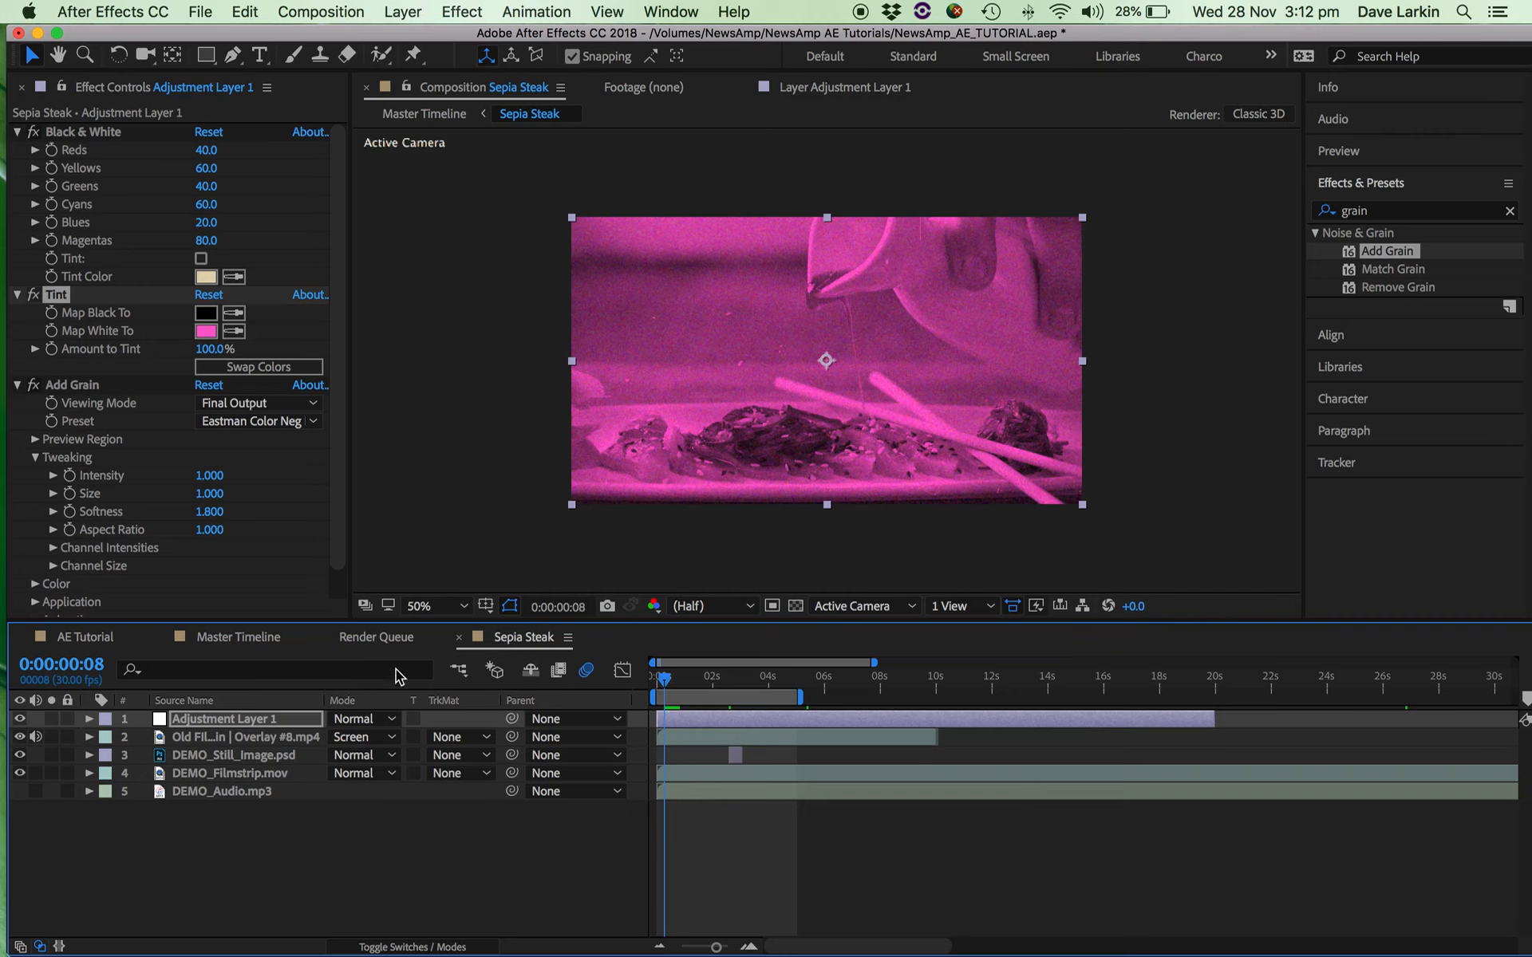
pyautogui.click(231, 635)
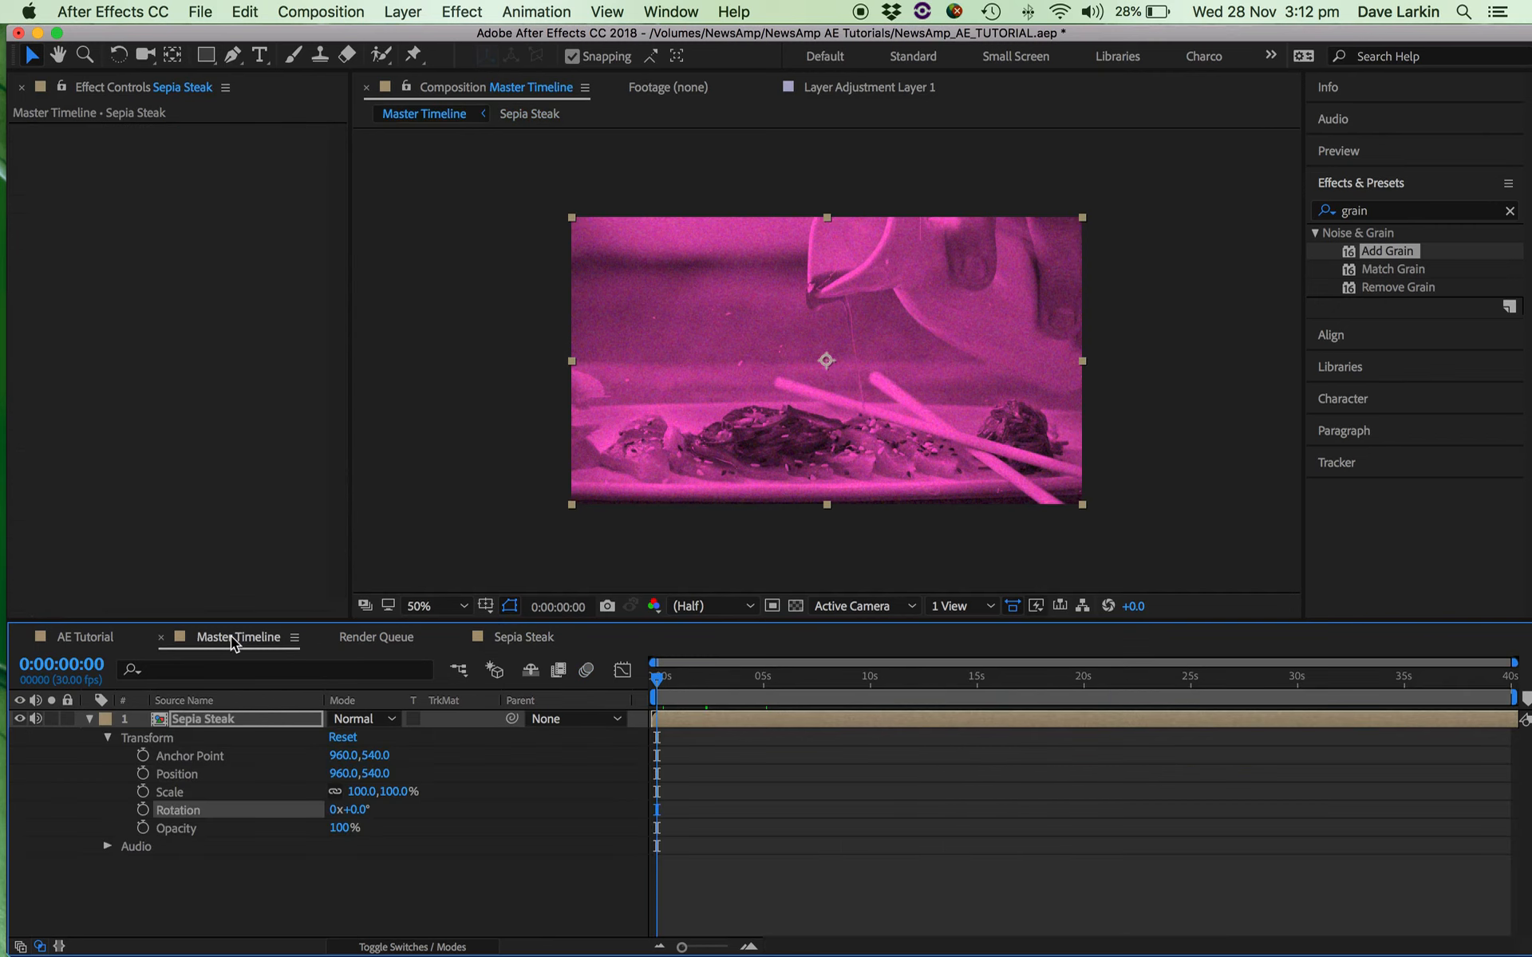
pyautogui.moveTo(231, 635); pyautogui.dragTo(99, 643)
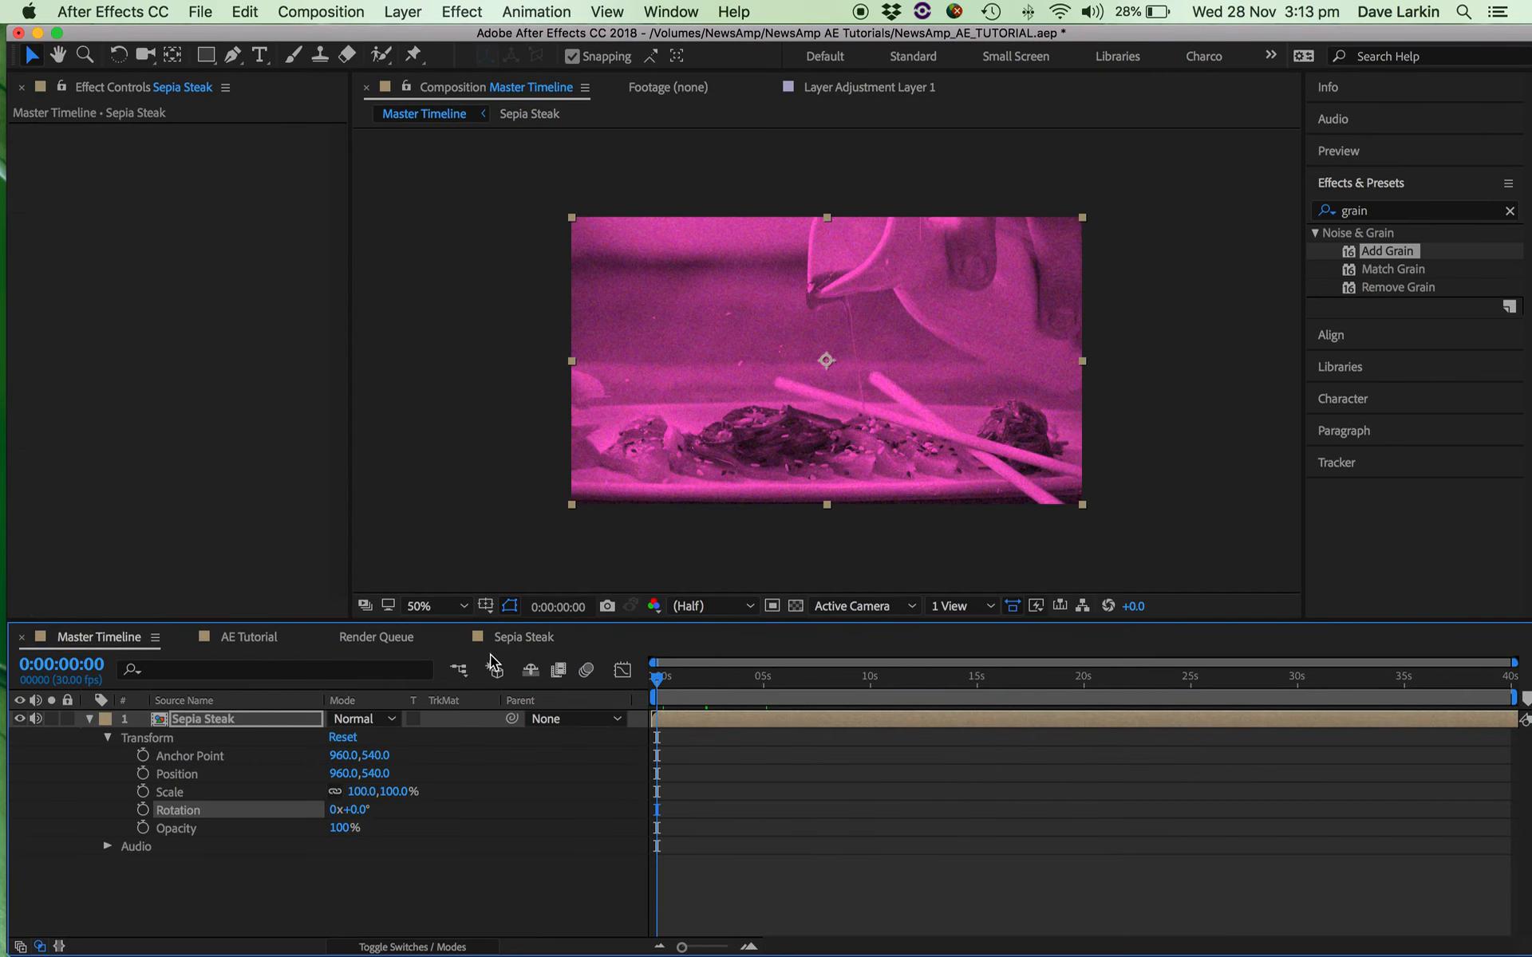
# Create a new composition named Fire Scene, keeping the 1920 × 1080, 30 fps and 40-second settings.
pyautogui.click(268, 485)
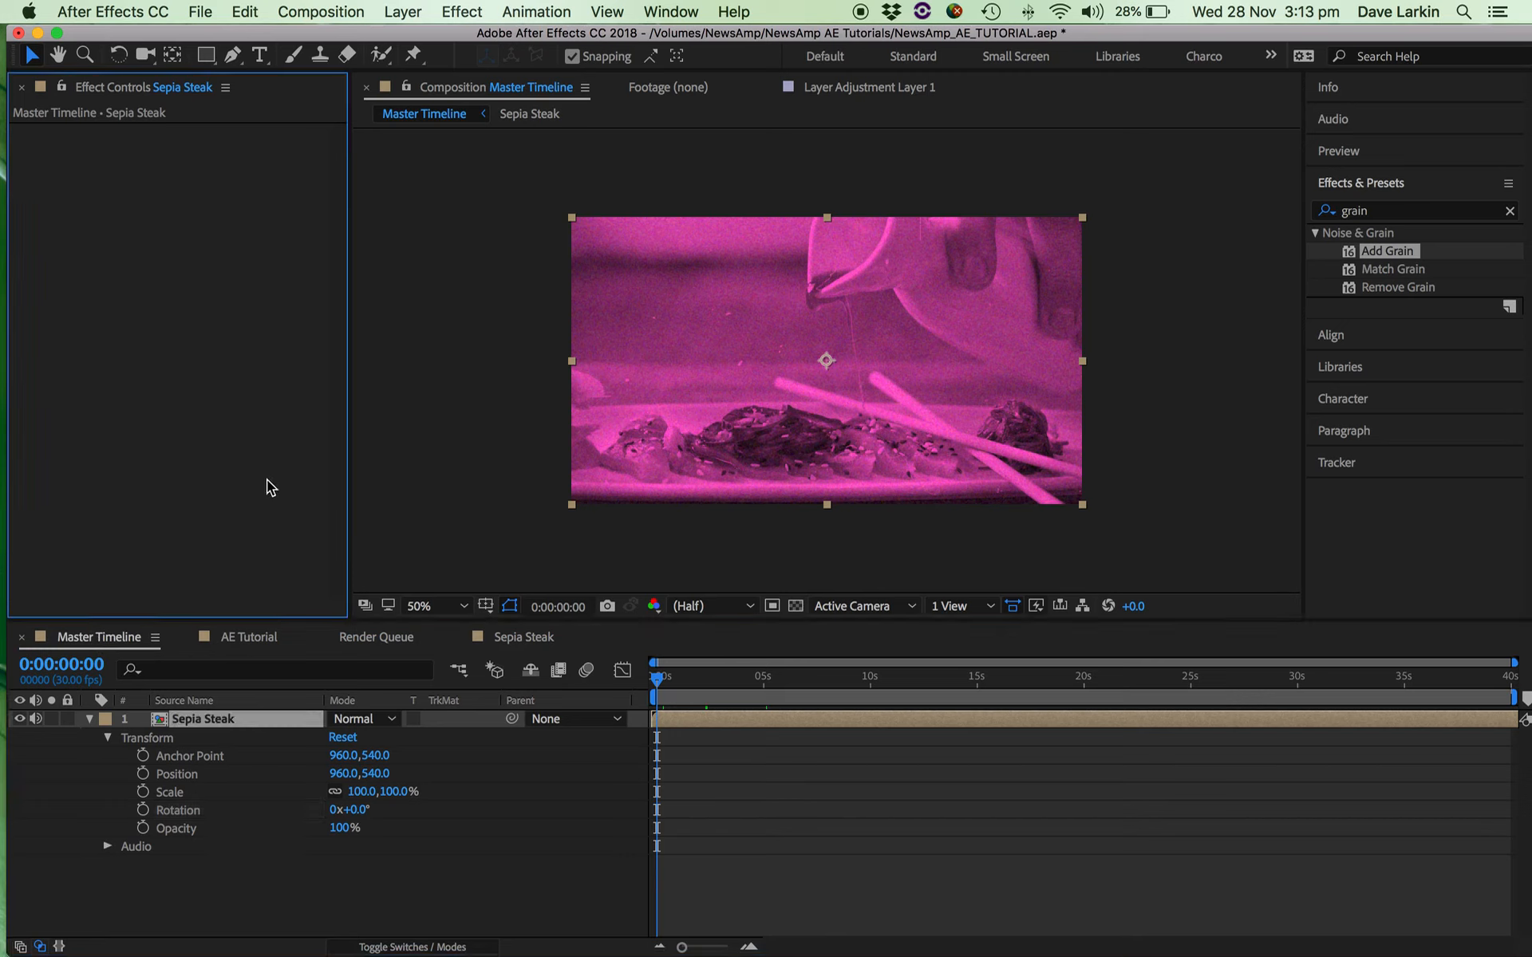
pyautogui.click(320, 10)
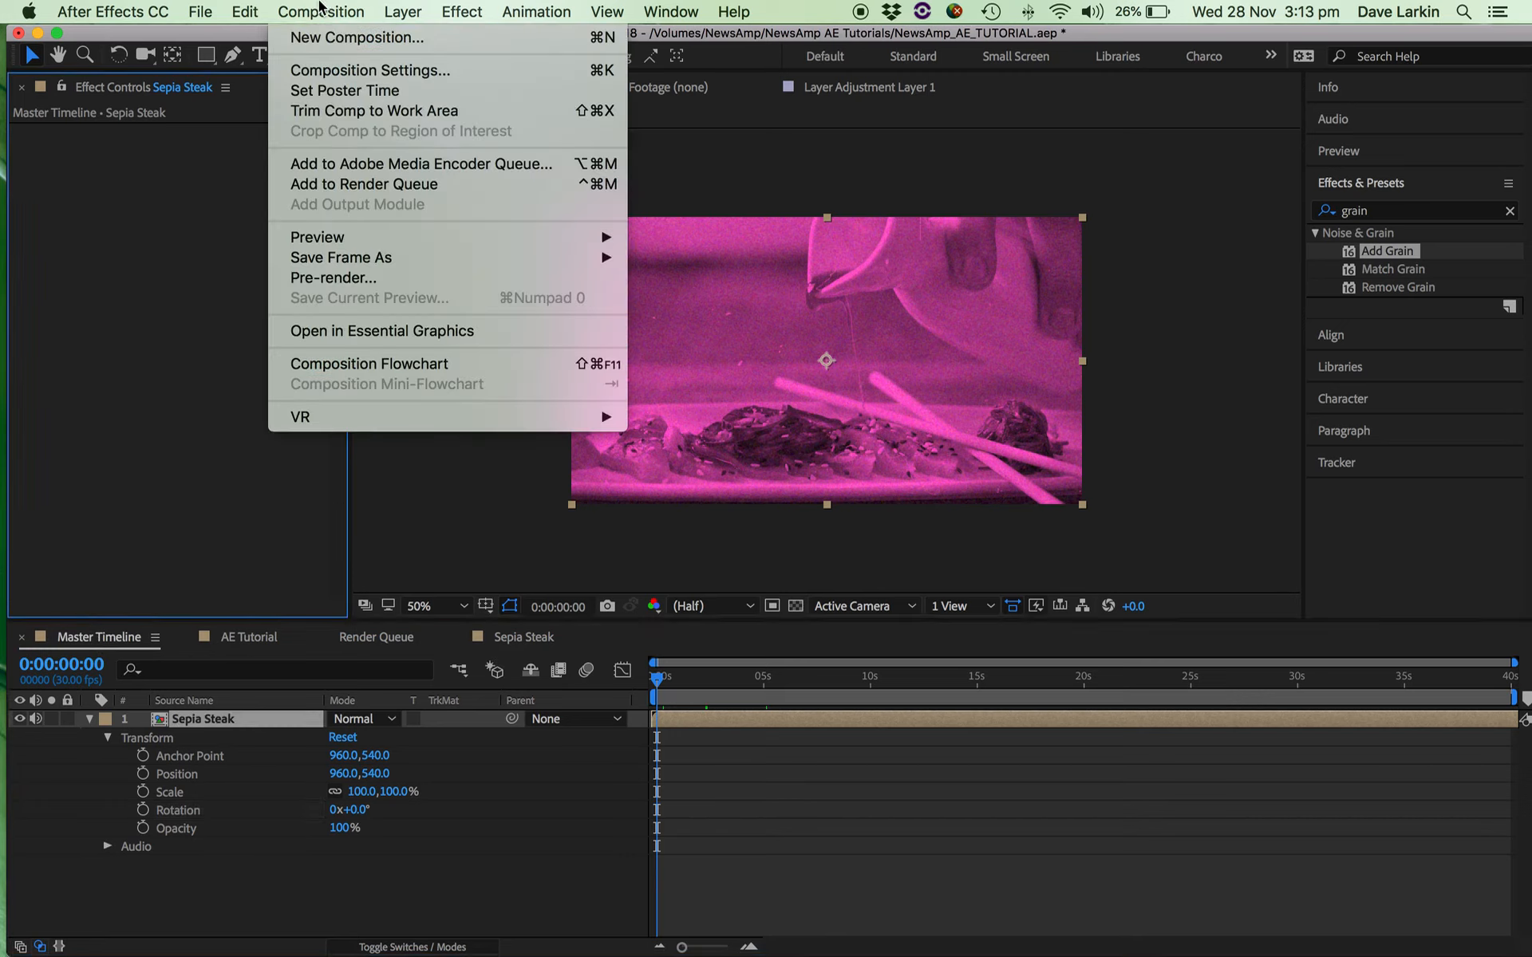
pyautogui.click(330, 48)
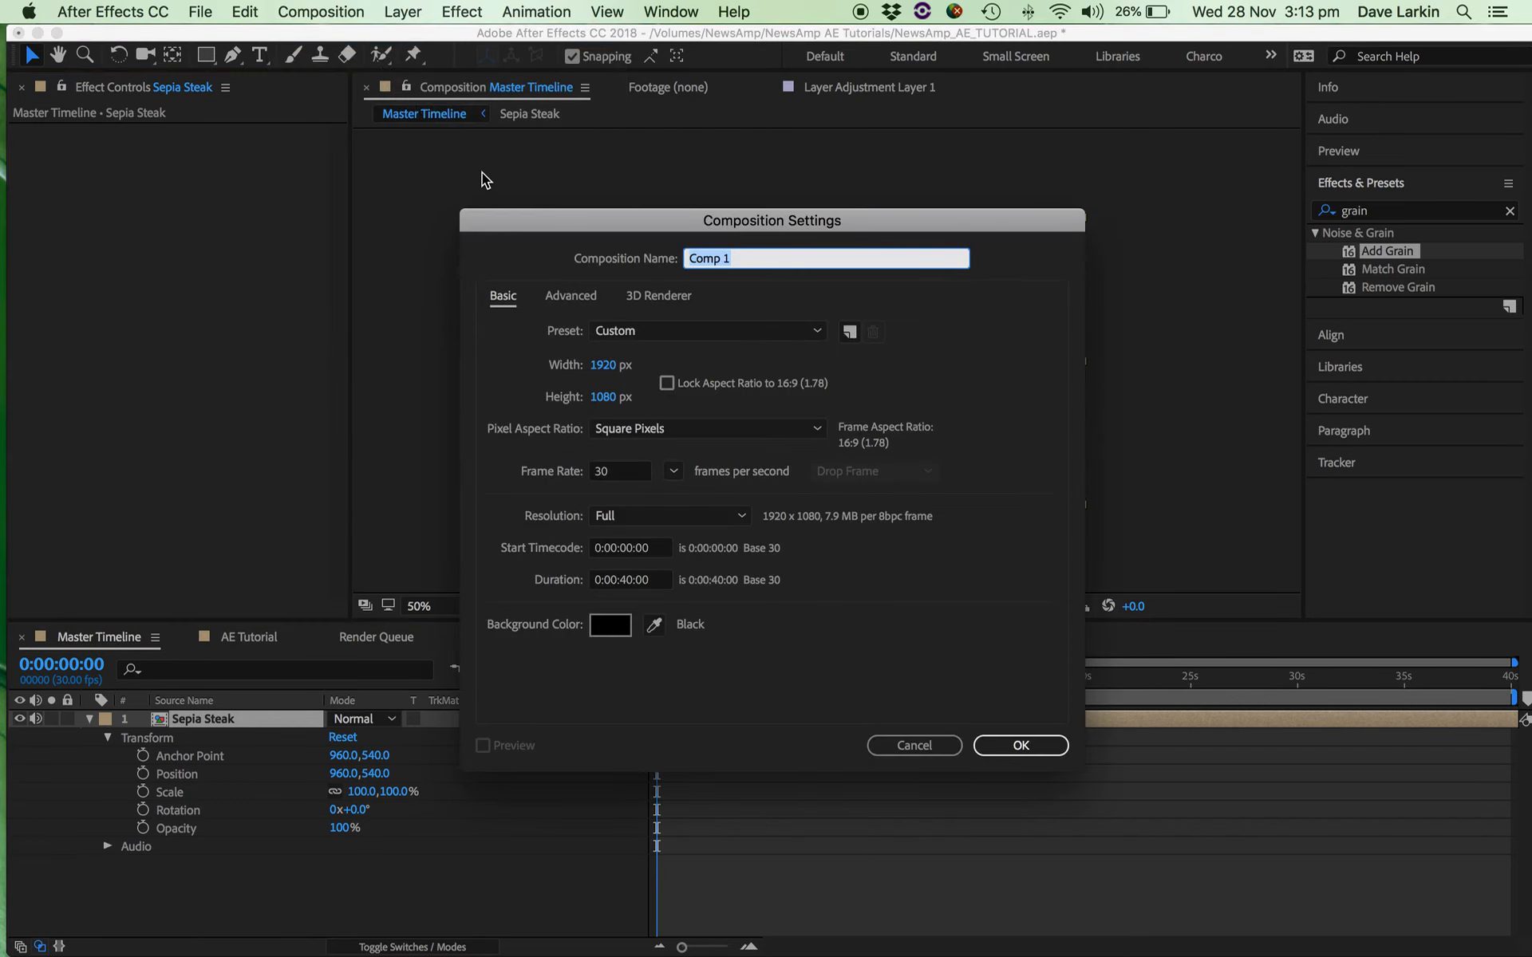
pyautogui.write('Fir Scene')
pyautogui.press('Left')
pyautogui.press('Left')
pyautogui.press('Left')
pyautogui.press('Left')
pyautogui.press('Left')
pyautogui.press('Left')
pyautogui.write('e')
pyautogui.press('Return')
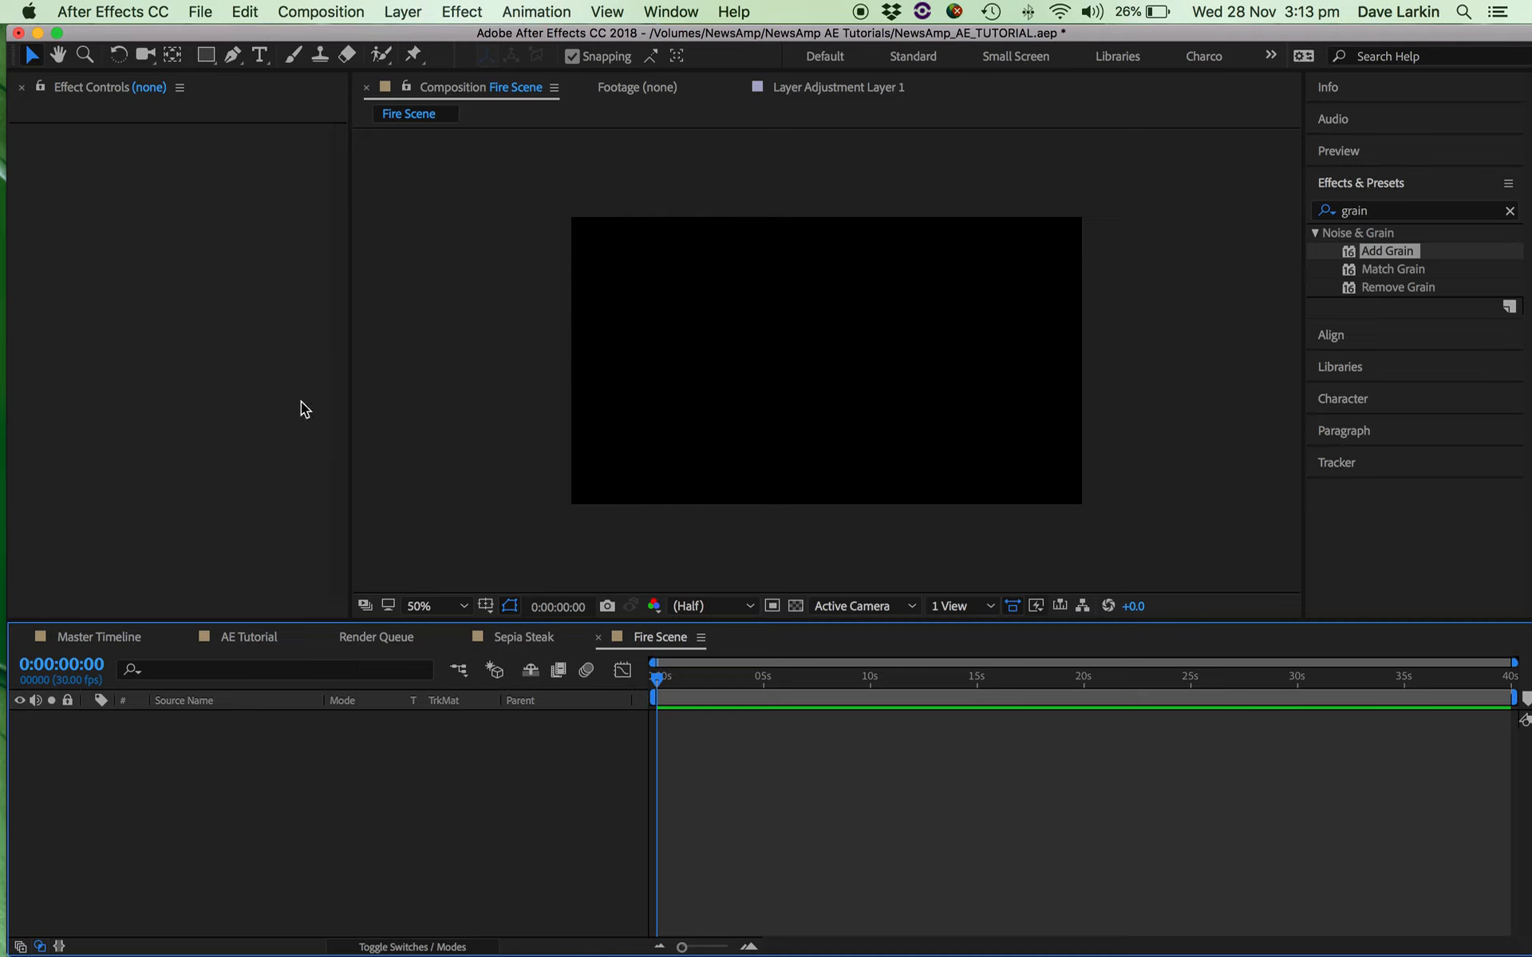
# Bring the project's list of compositions and footage folders back into view.
pyautogui.click(242, 313)
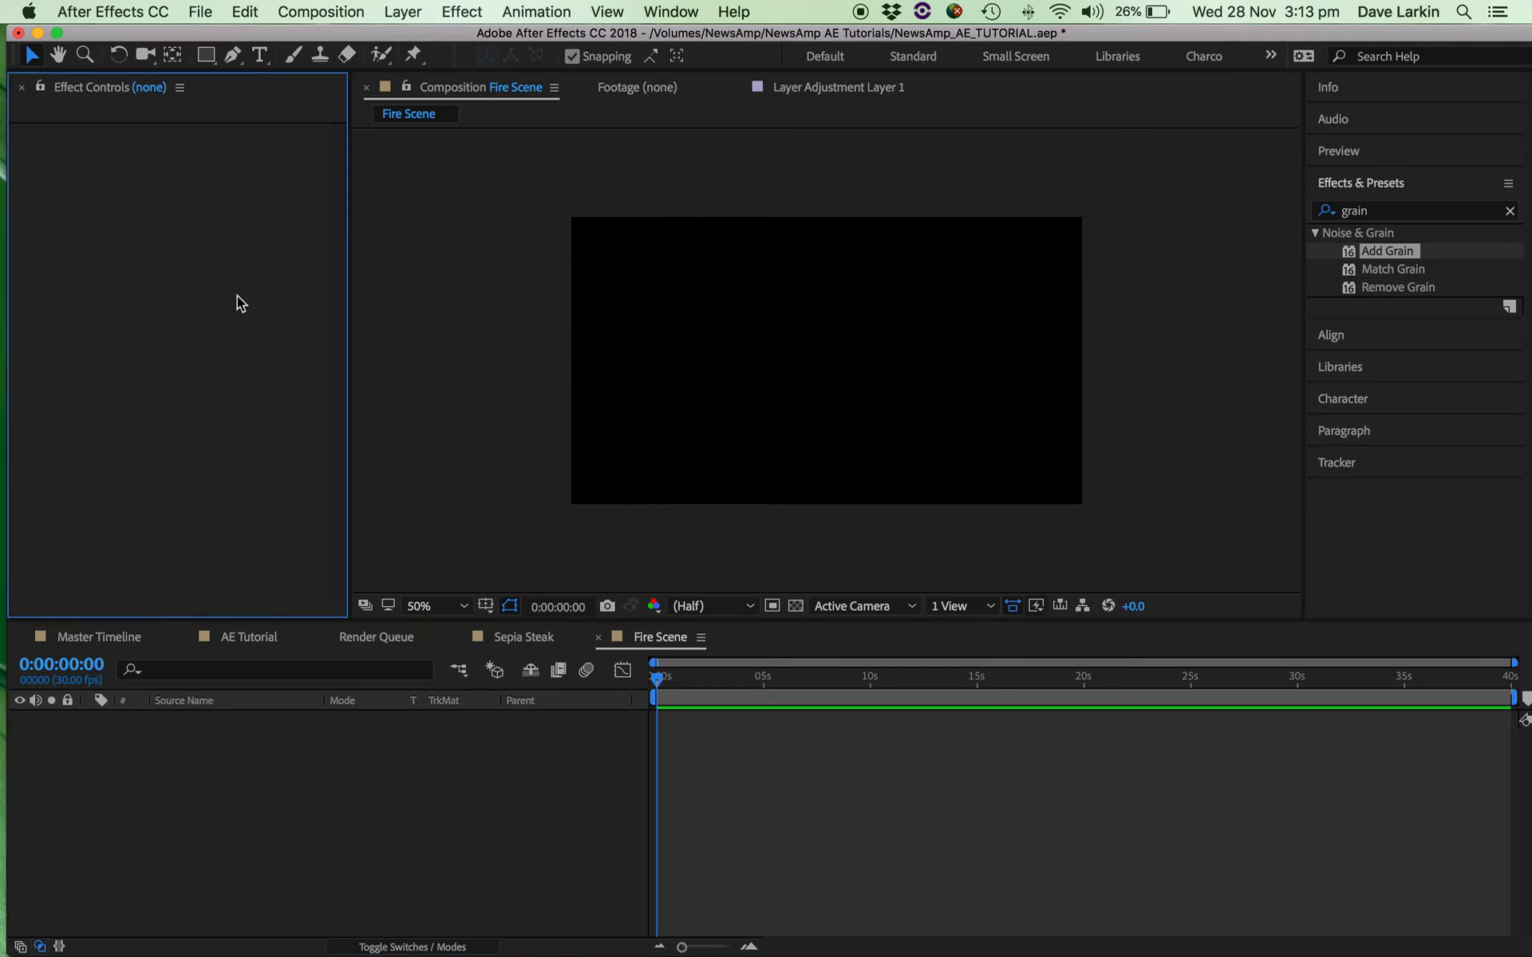
pyautogui.press('super+0')
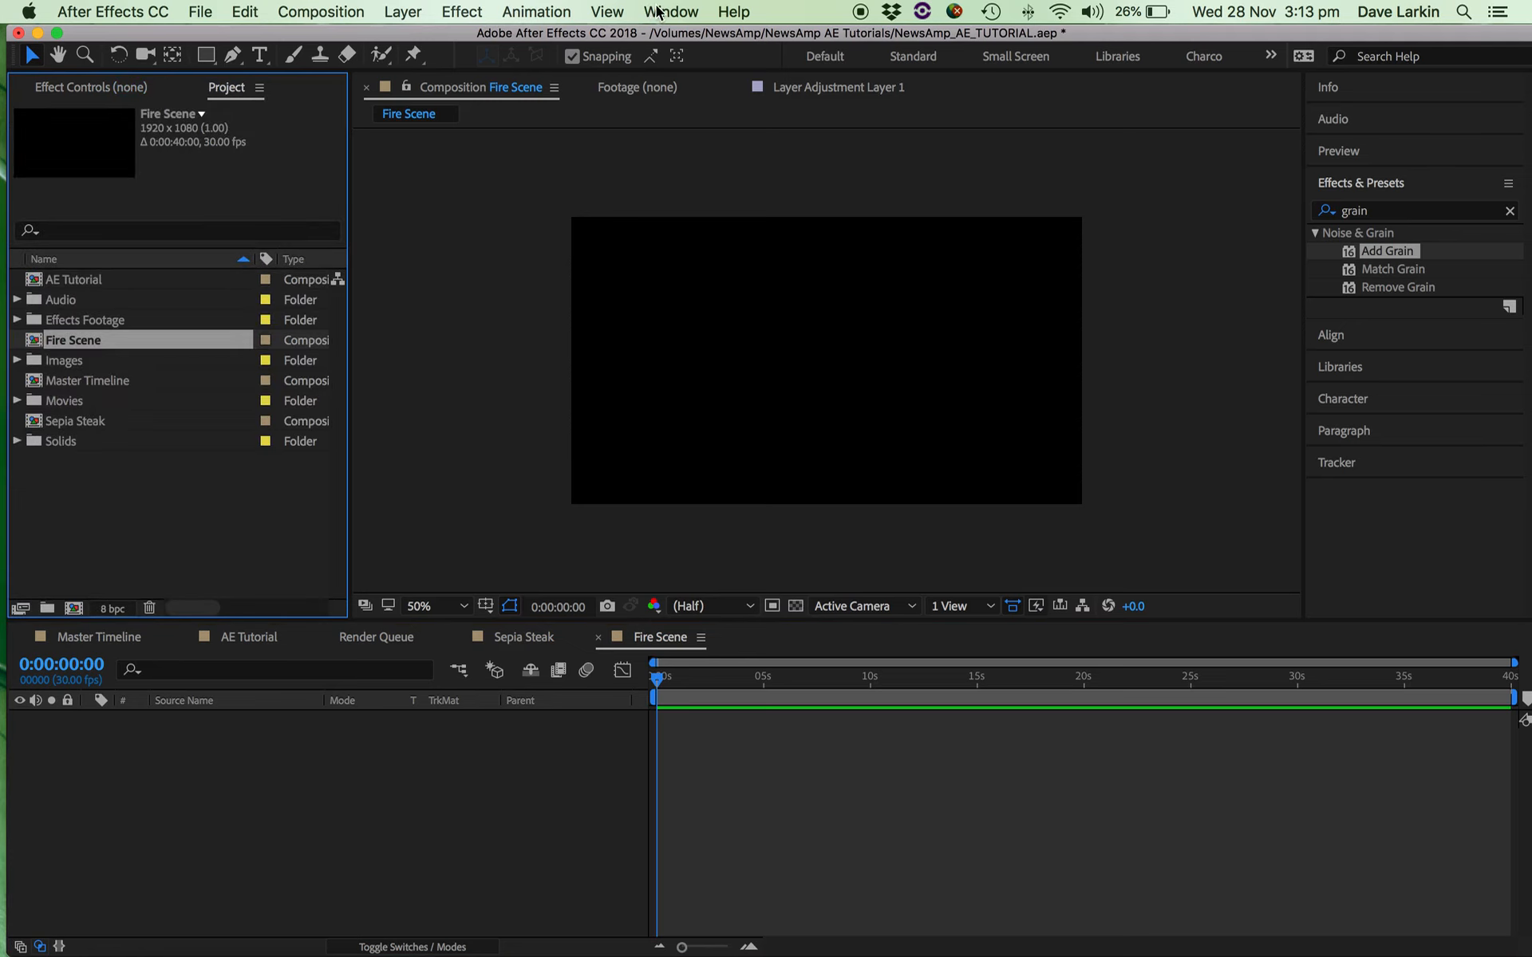
pyautogui.click(600, 12)
pyautogui.moveTo(666, 11)
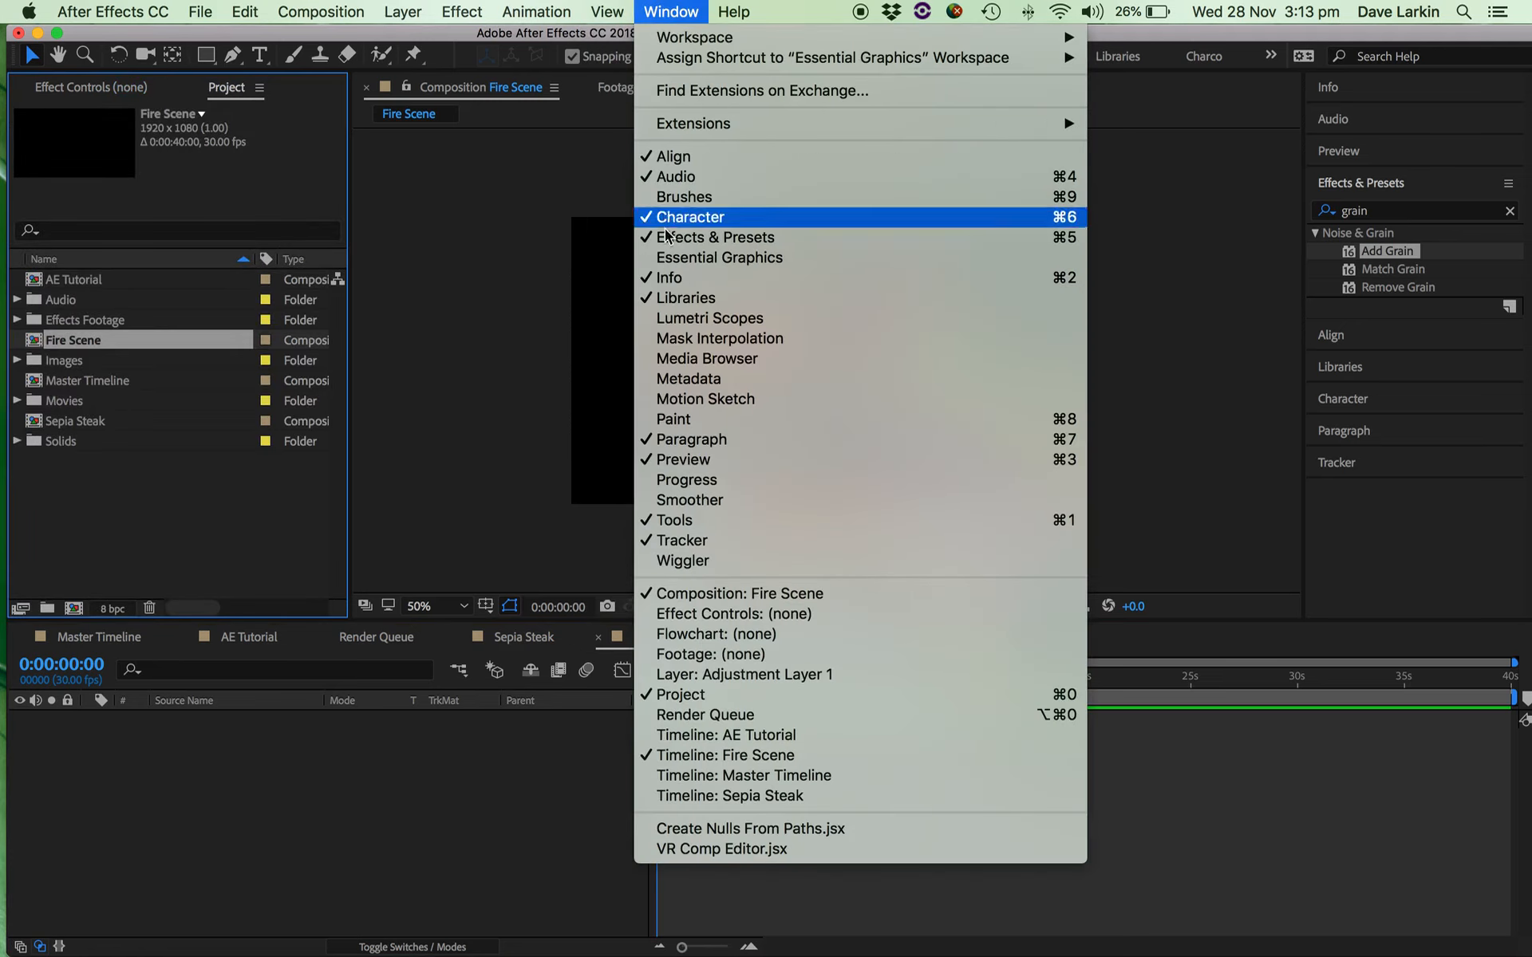
pyautogui.click(625, 10)
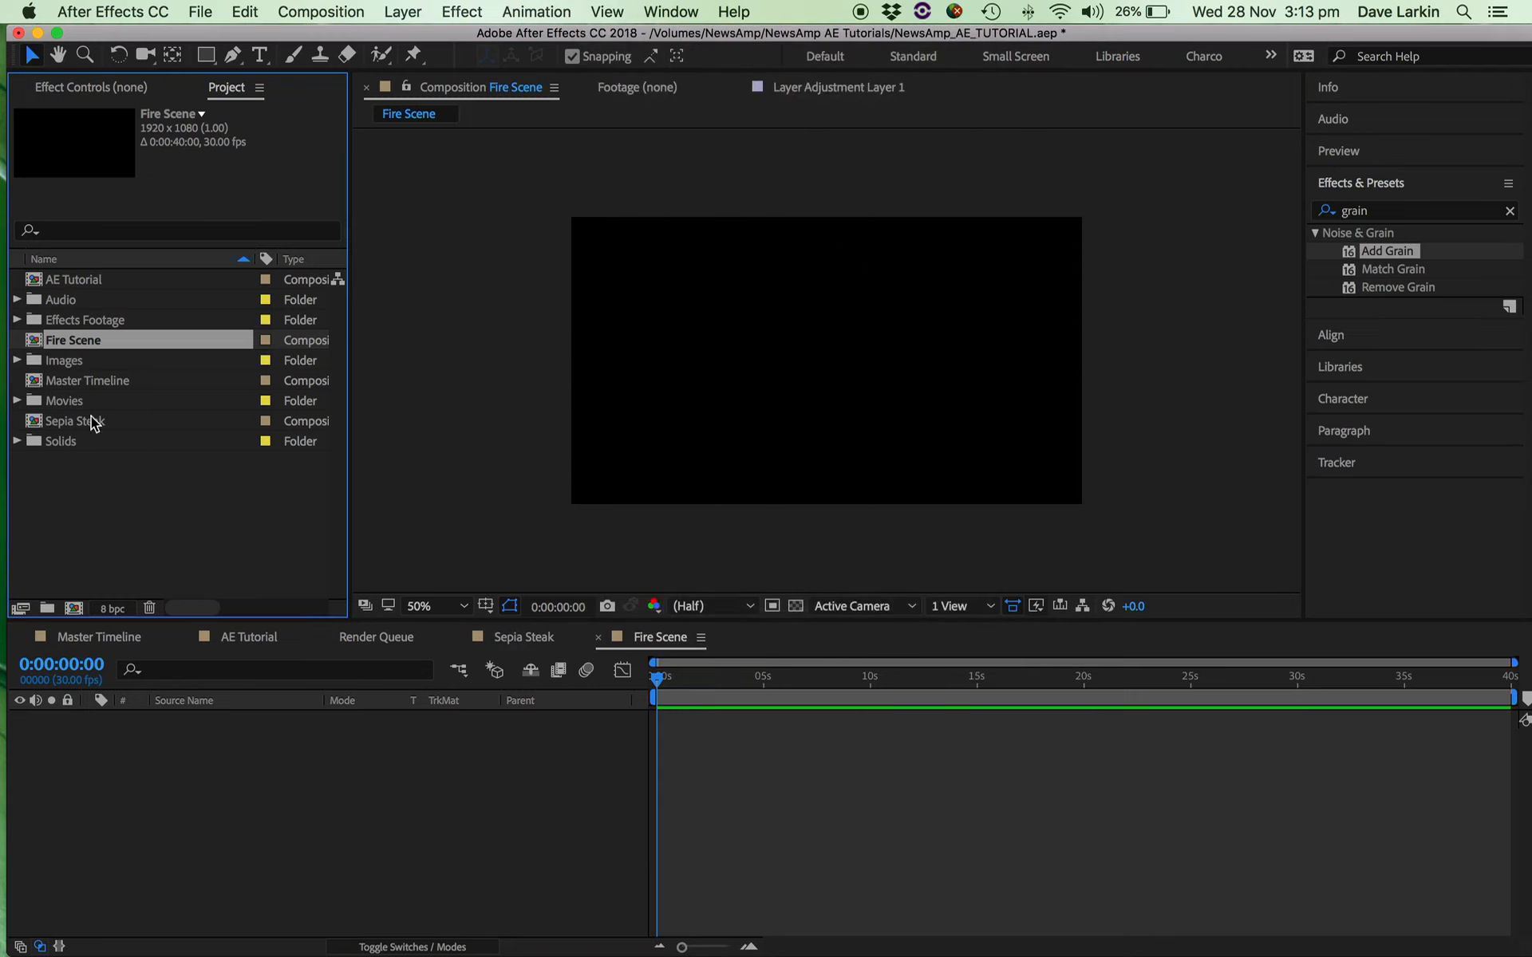
# Add DEMO_Fire.mp4 from the Effects Footage folder to the Fire Scene composition, with the playhead at the start.
pyautogui.click(17, 320)
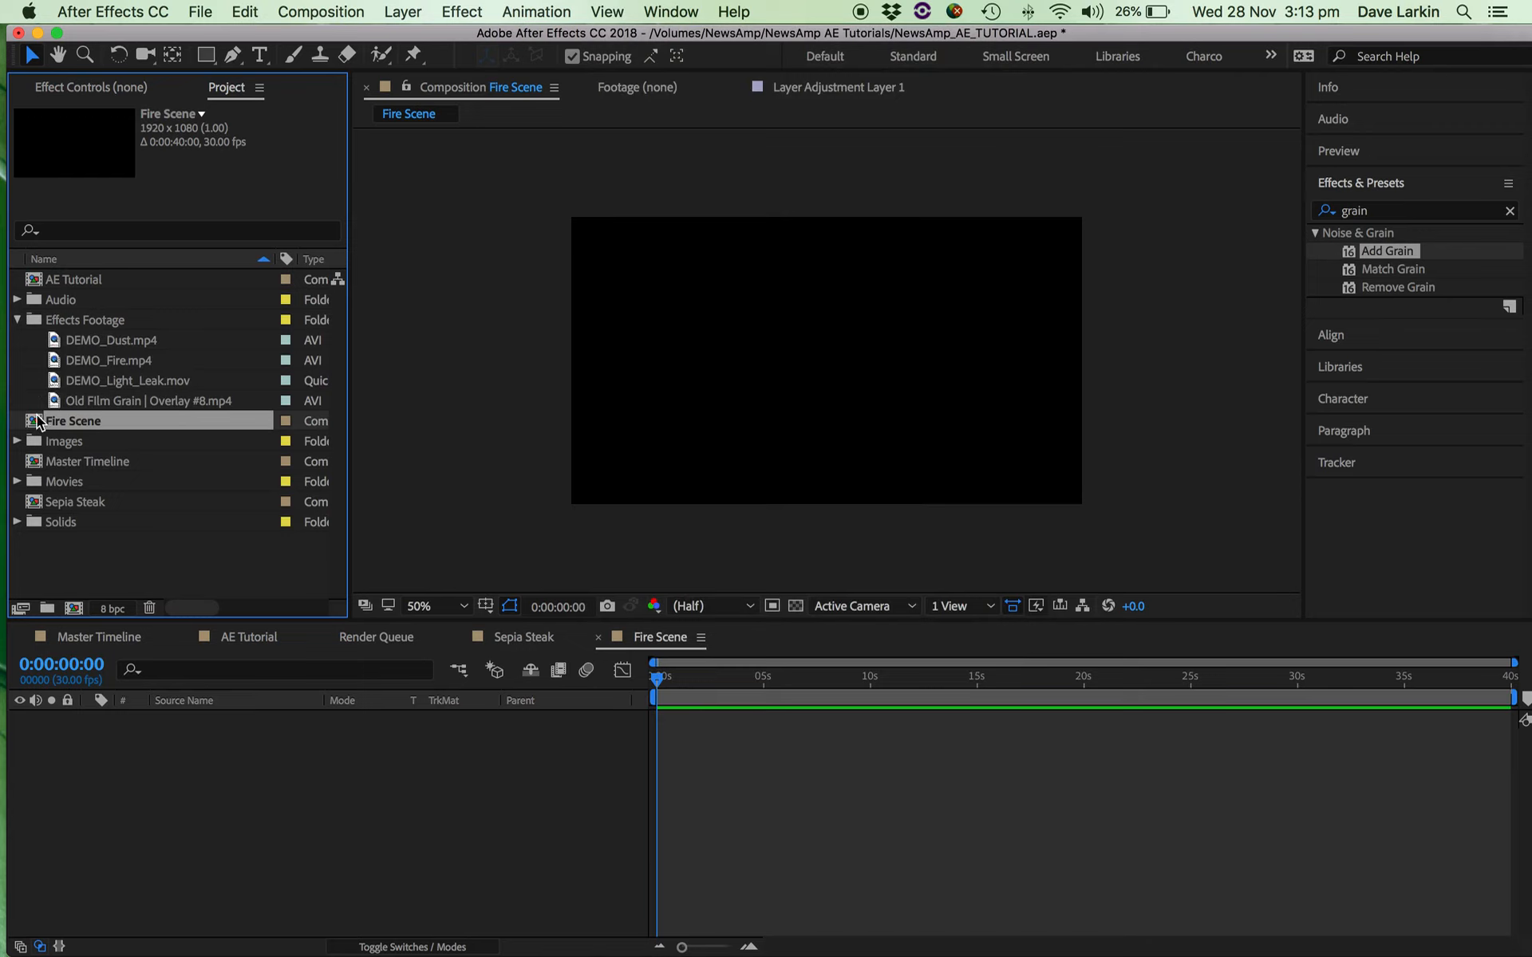
pyautogui.click(98, 403)
pyautogui.click(100, 361)
pyautogui.moveTo(57, 363); pyautogui.dragTo(822, 362)
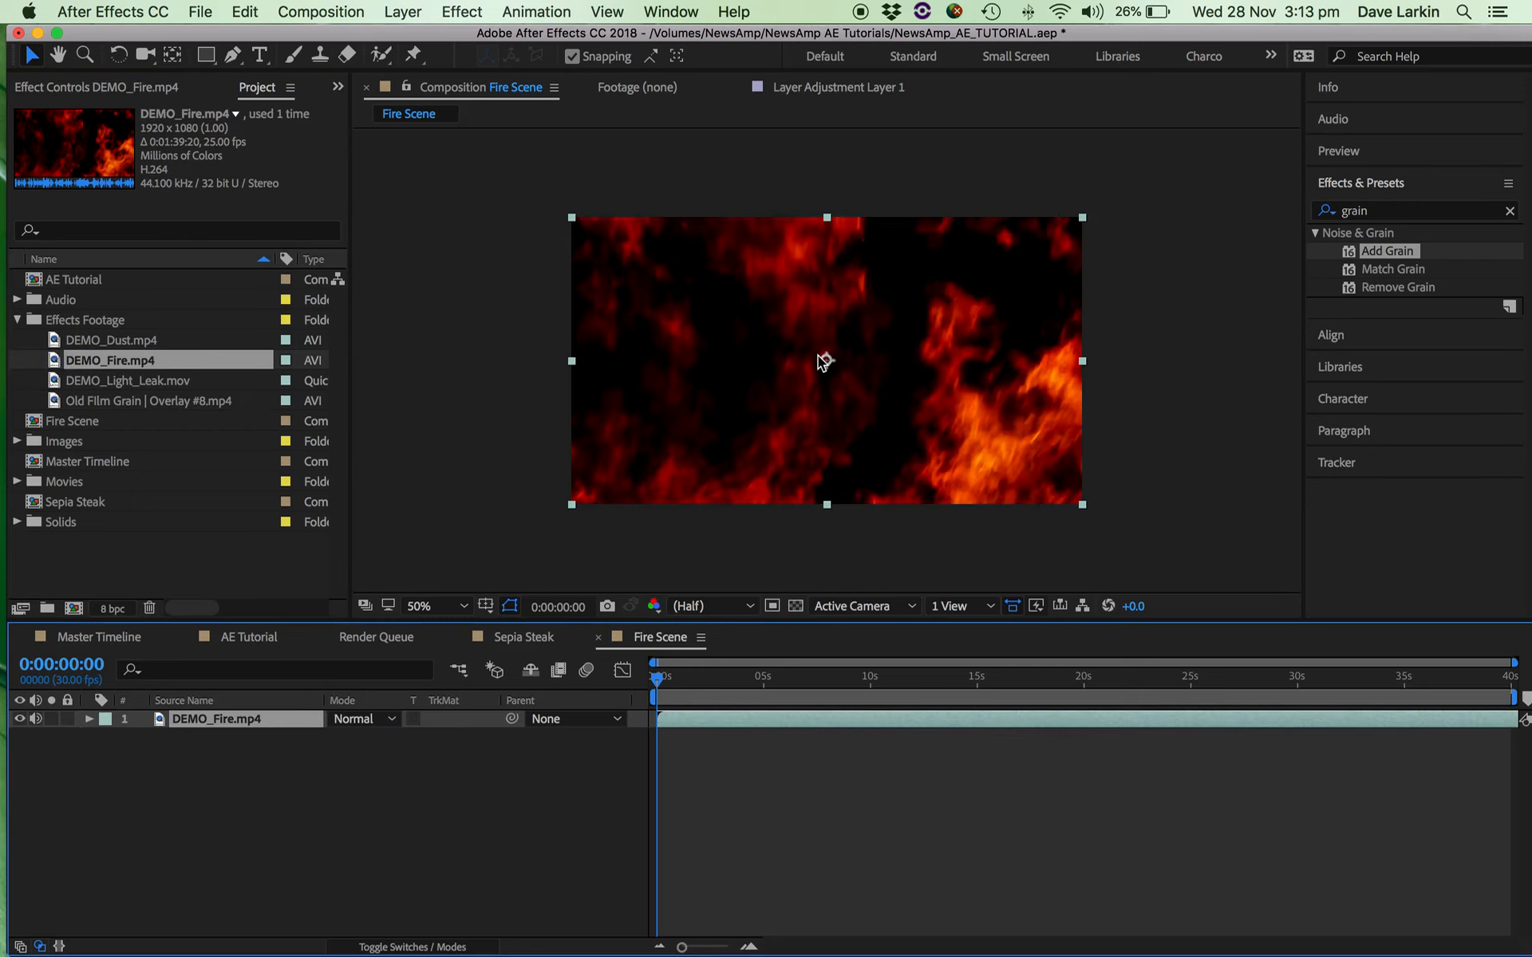
pyautogui.moveTo(680, 679); pyautogui.dragTo(648, 681)
# Add DEMO_Dust.mp4 above the fire layer and set its blending mode to Screen, checking the frame at 0:00:03:13.
pyautogui.click(118, 338)
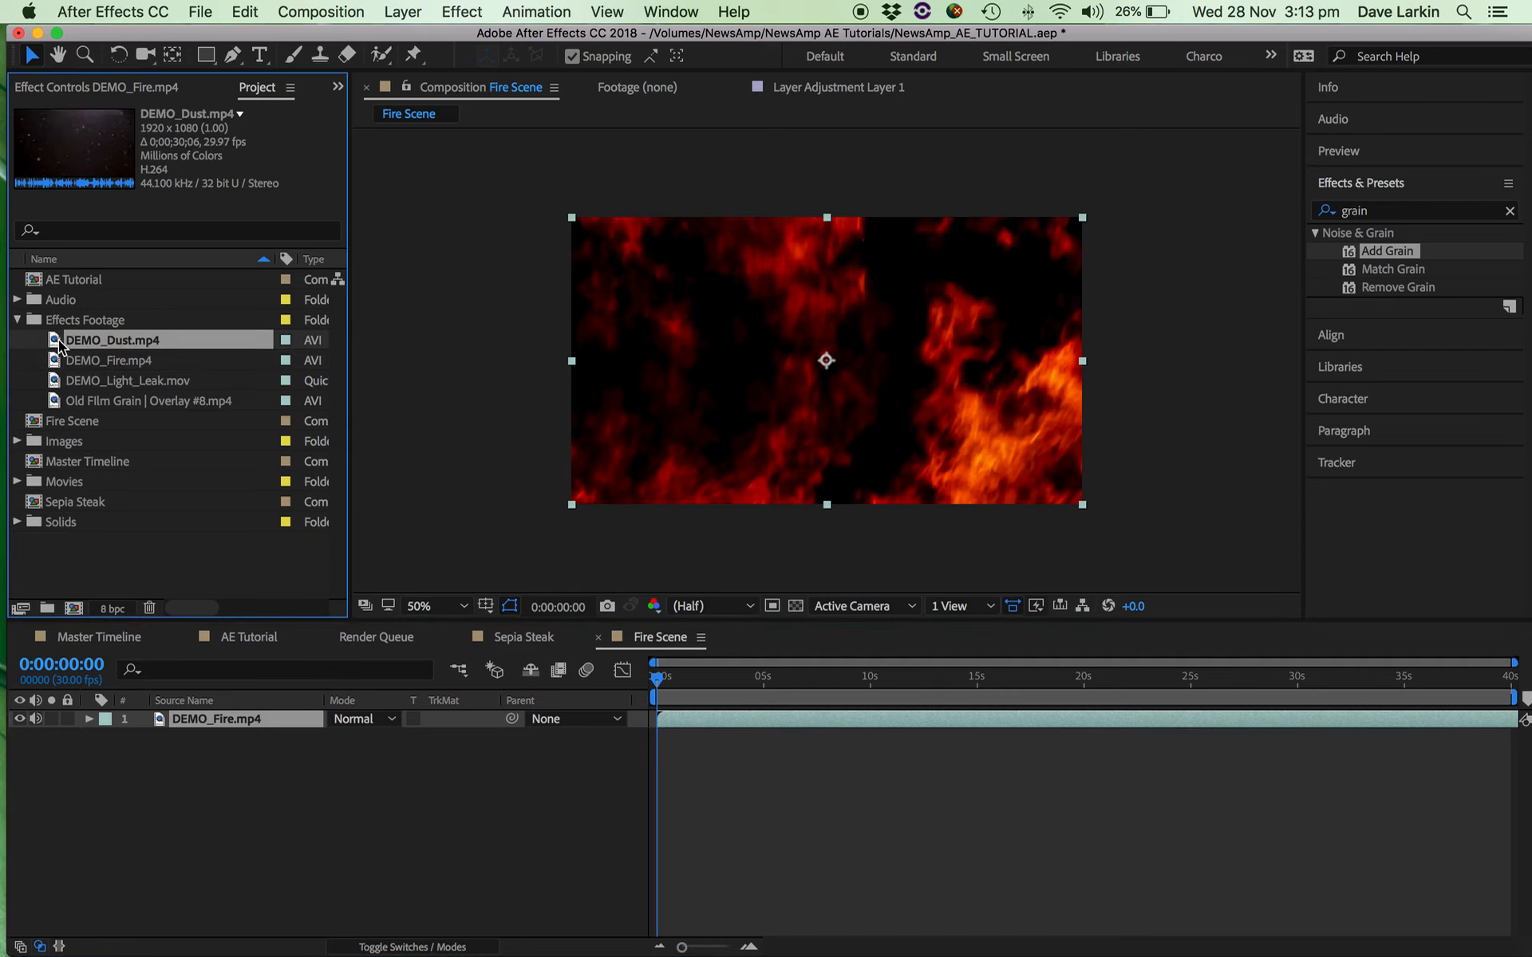
pyautogui.moveTo(57, 343); pyautogui.dragTo(835, 367)
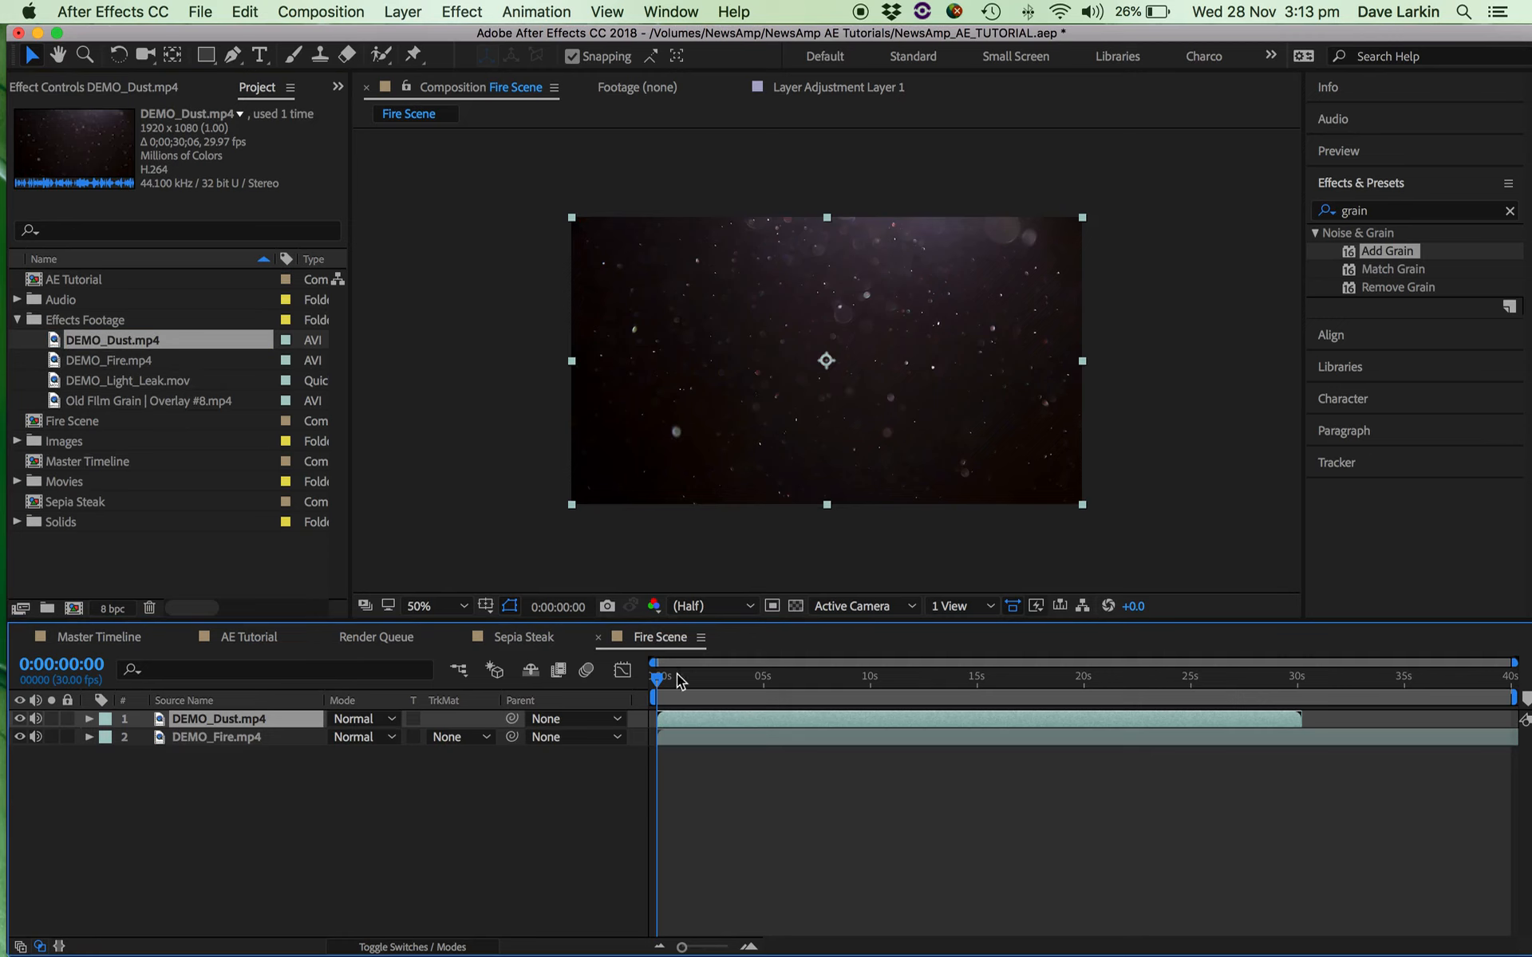
pyautogui.moveTo(680, 680); pyautogui.dragTo(727, 722)
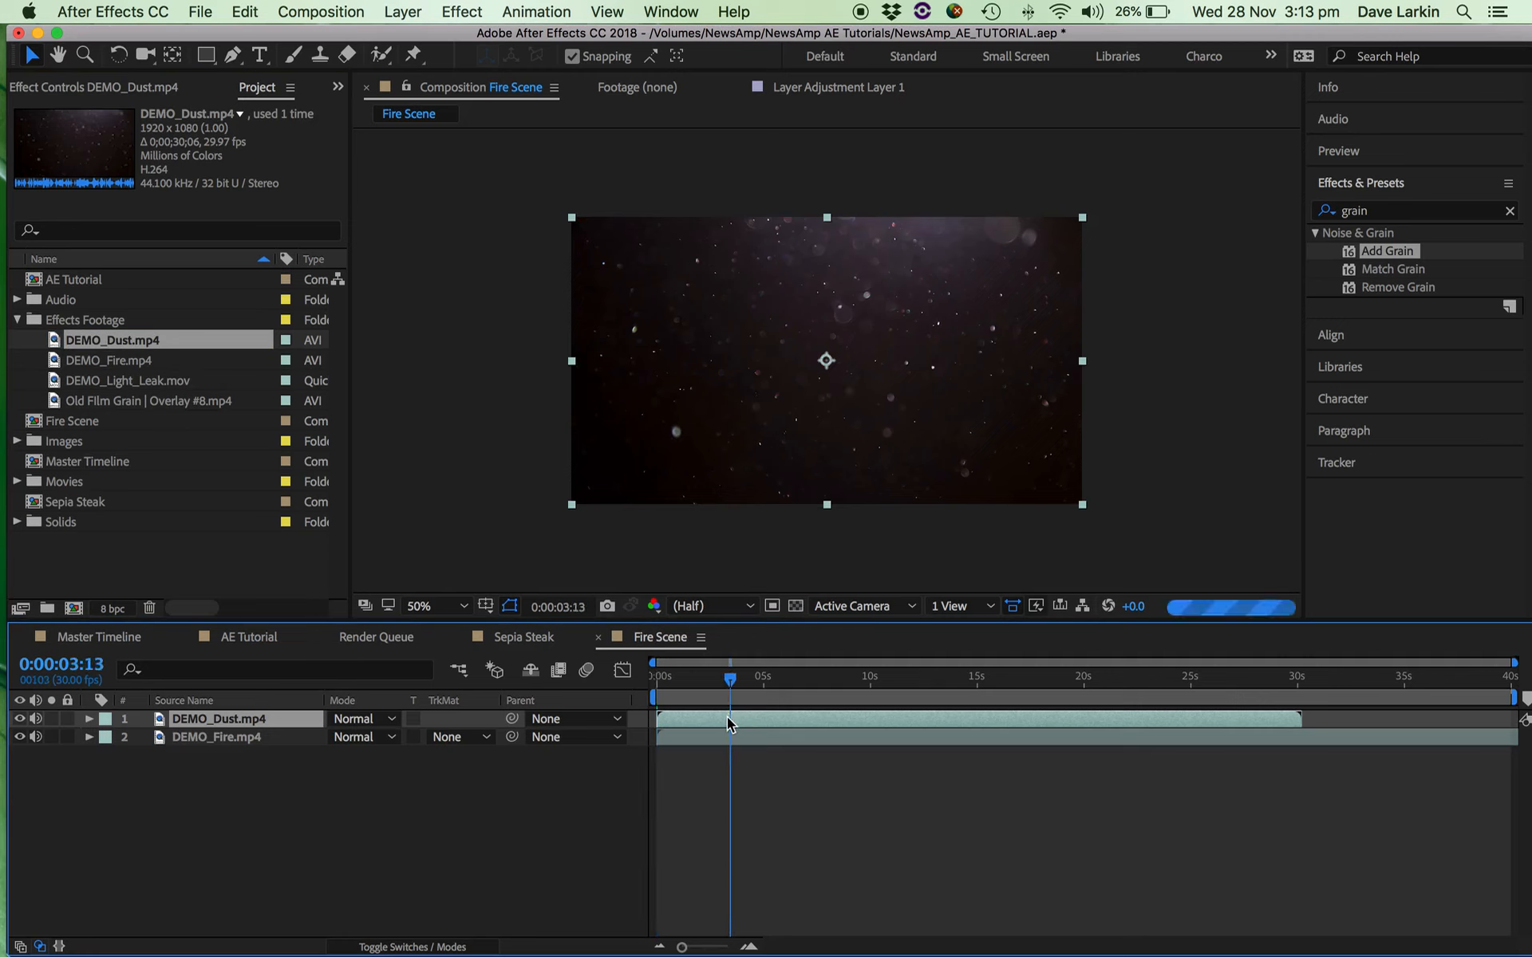
pyautogui.click(359, 719)
pyautogui.click(377, 346)
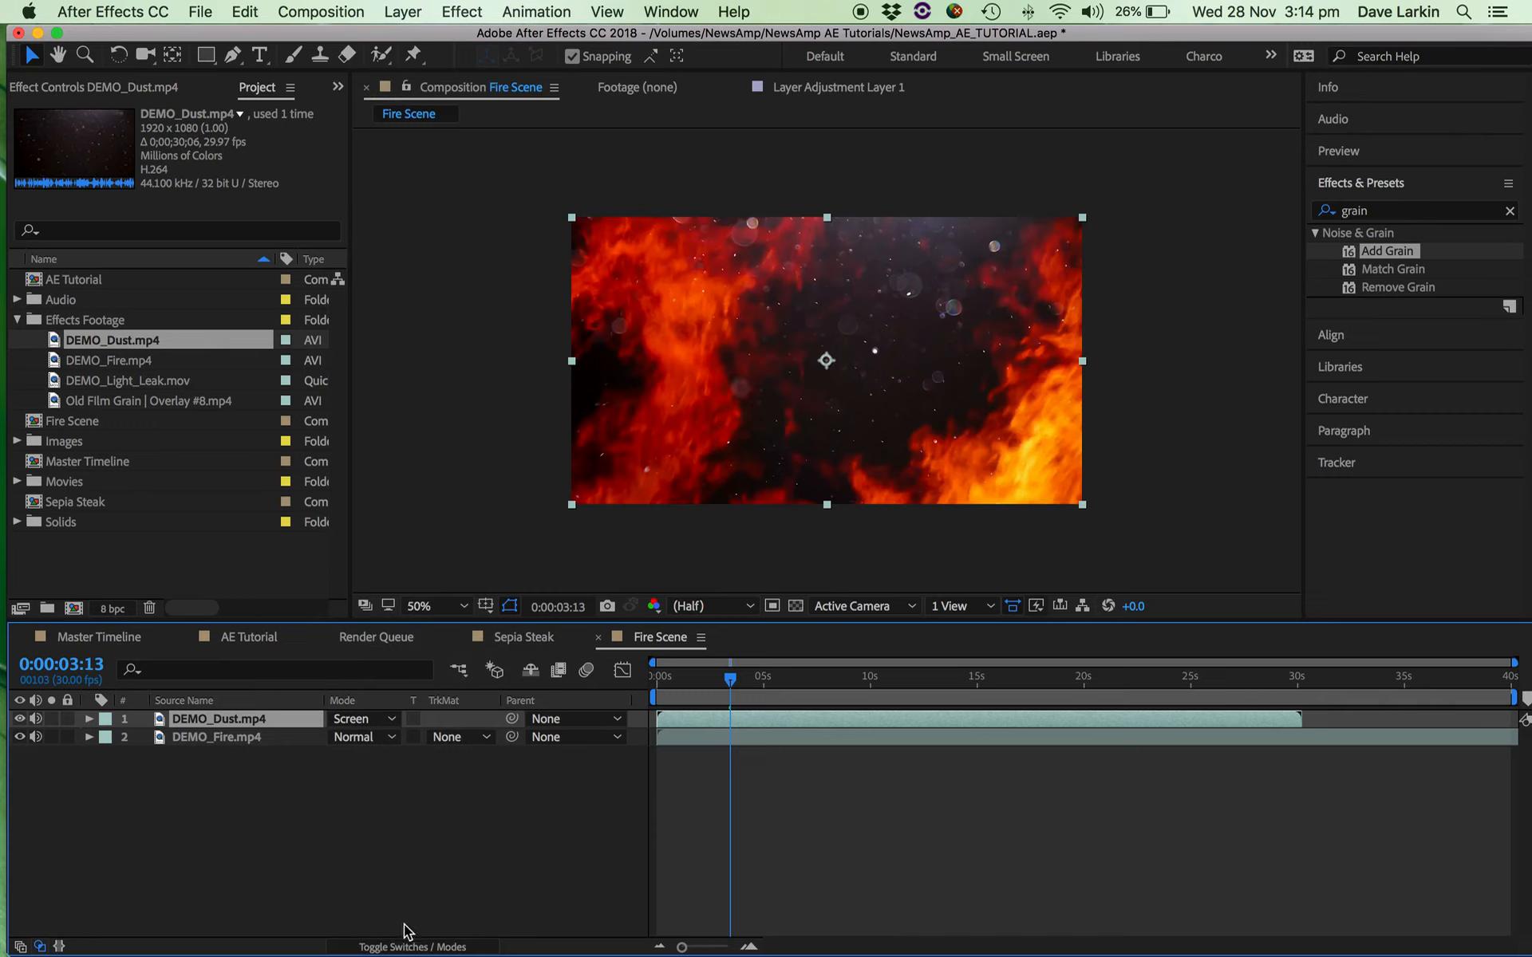
# Switch the Fire Scene layer columns between layer switches and blending modes, ending on the modes.
pyautogui.click(402, 948)
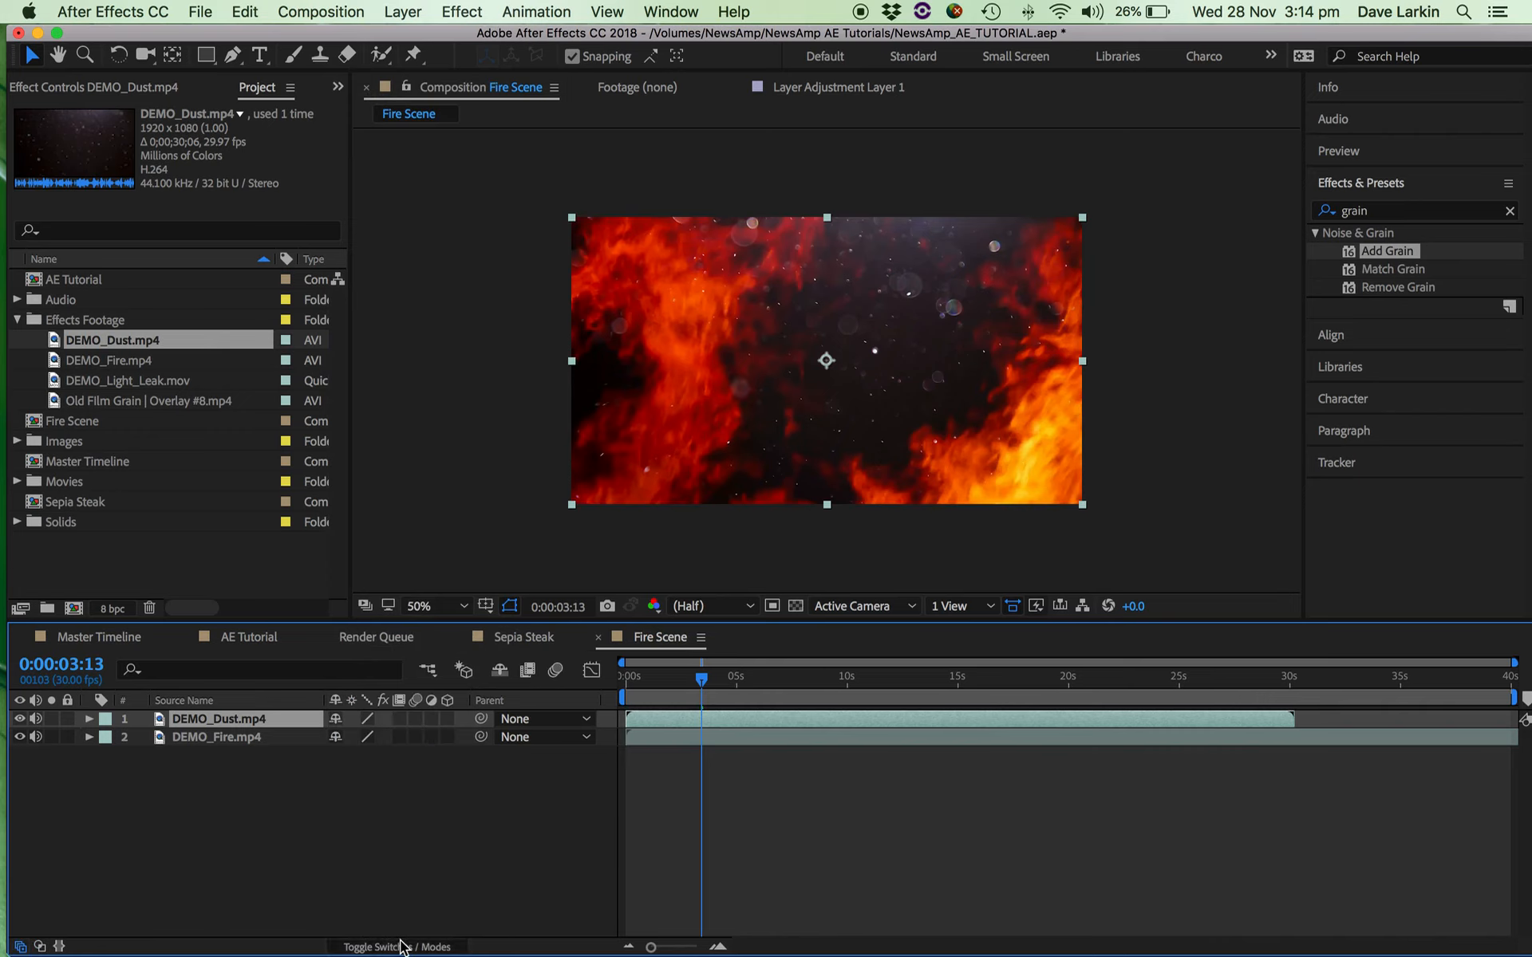
pyautogui.click(402, 948)
pyautogui.click(402, 948)
pyautogui.click(402, 948)
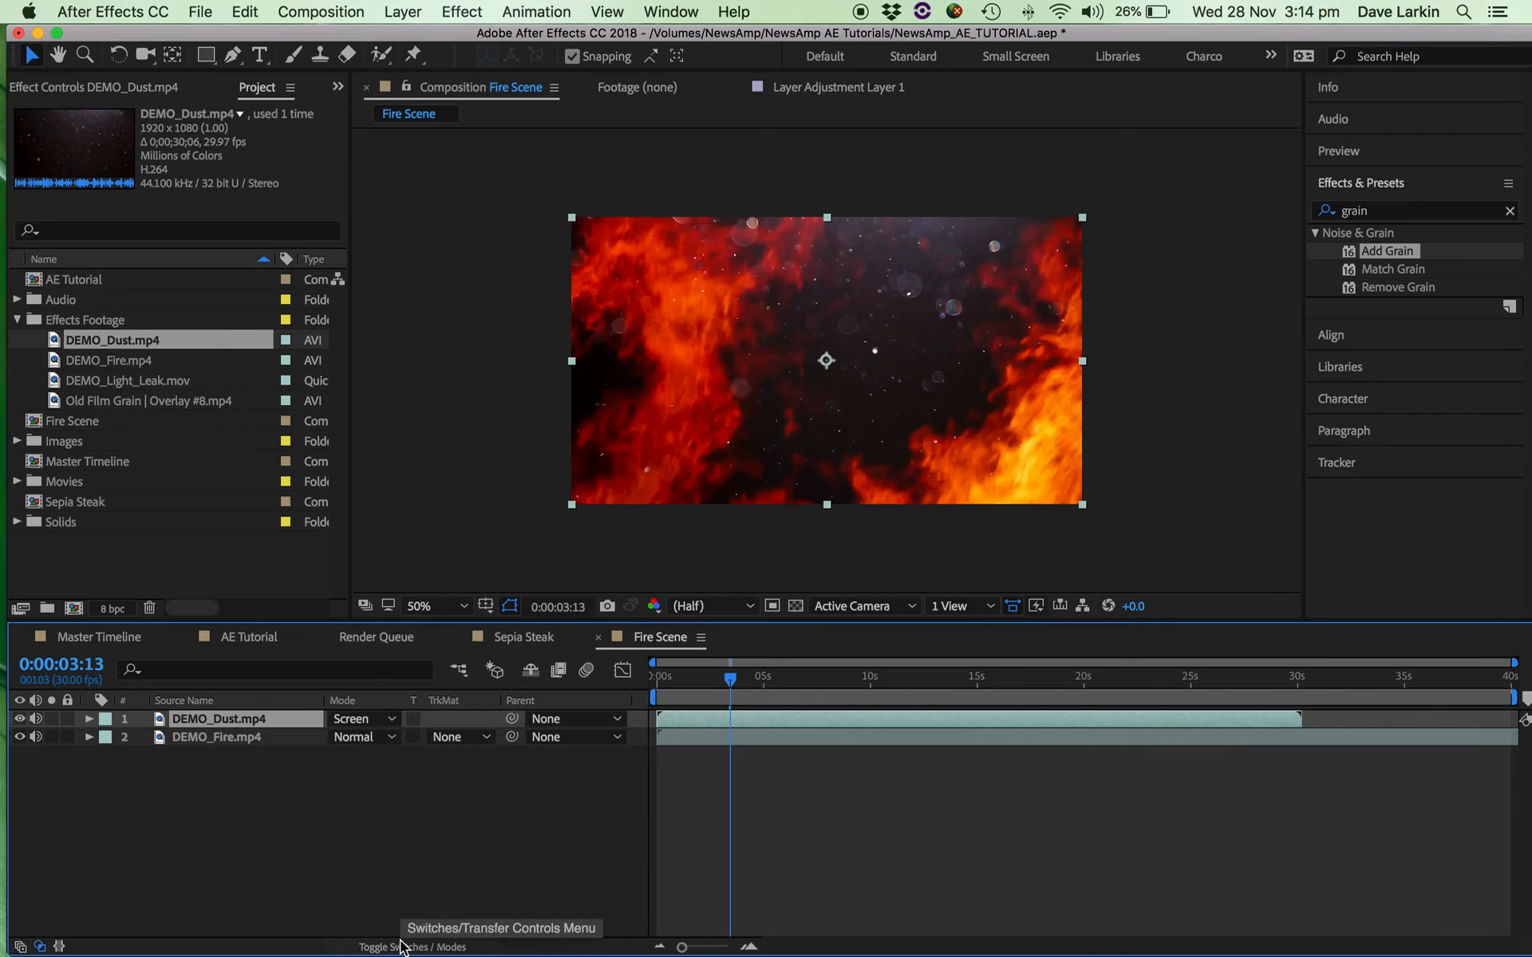
# Preview the Fire Scene composition from the start to check the blended fire and dust.
pyautogui.click(402, 947)
pyautogui.click(402, 948)
pyautogui.moveTo(730, 680); pyautogui.dragTo(651, 684)
pyautogui.press('space')
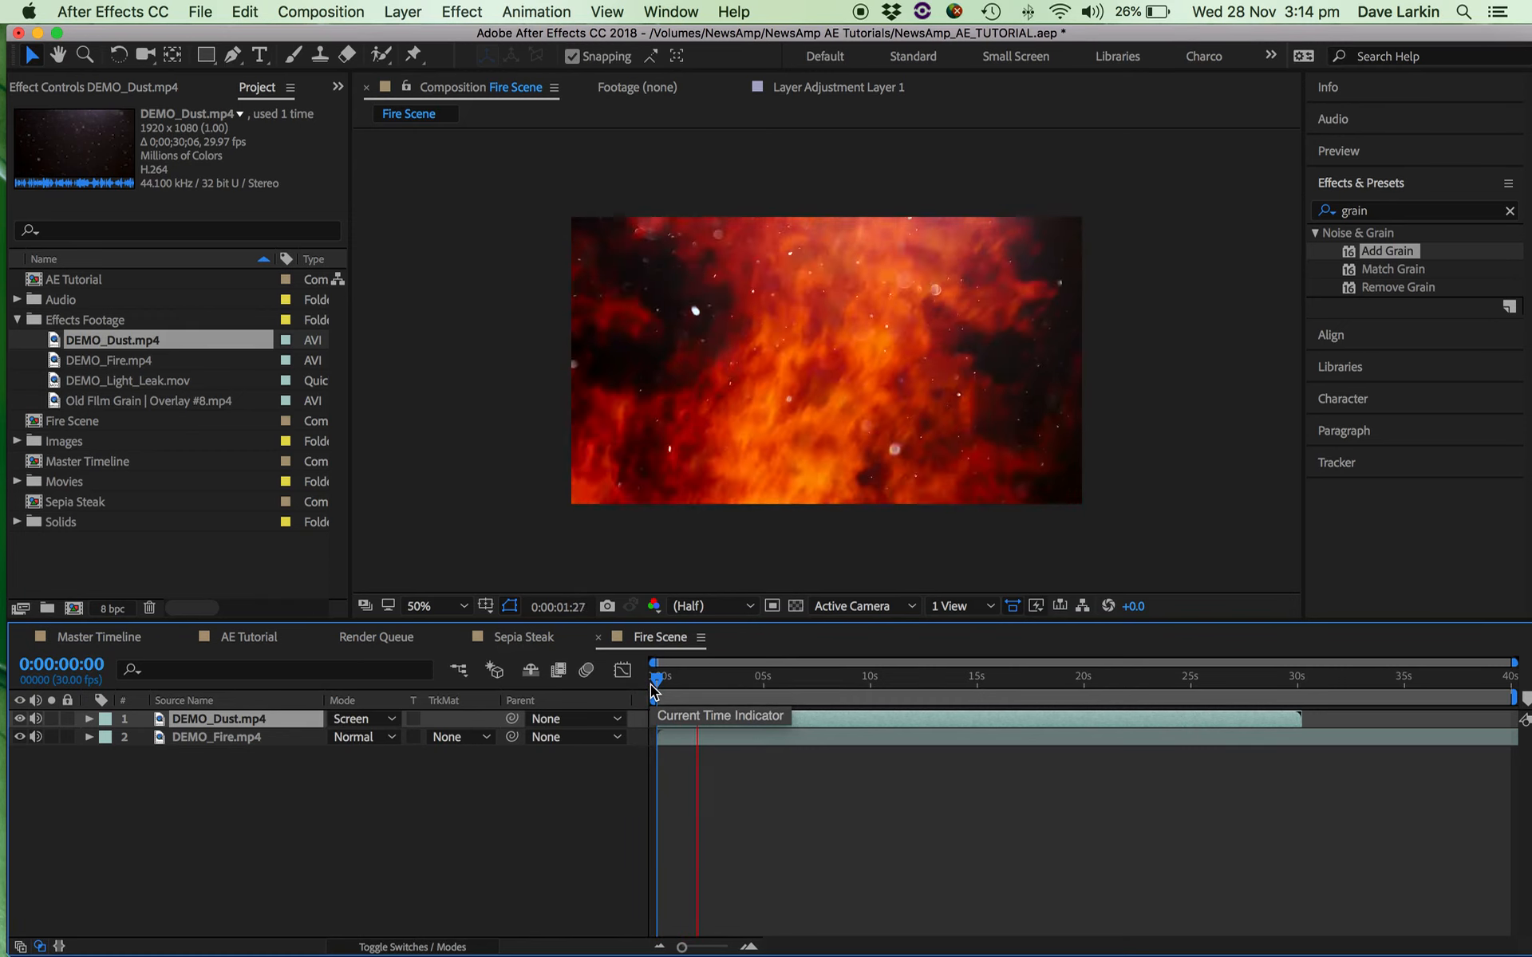
pyautogui.press('space')
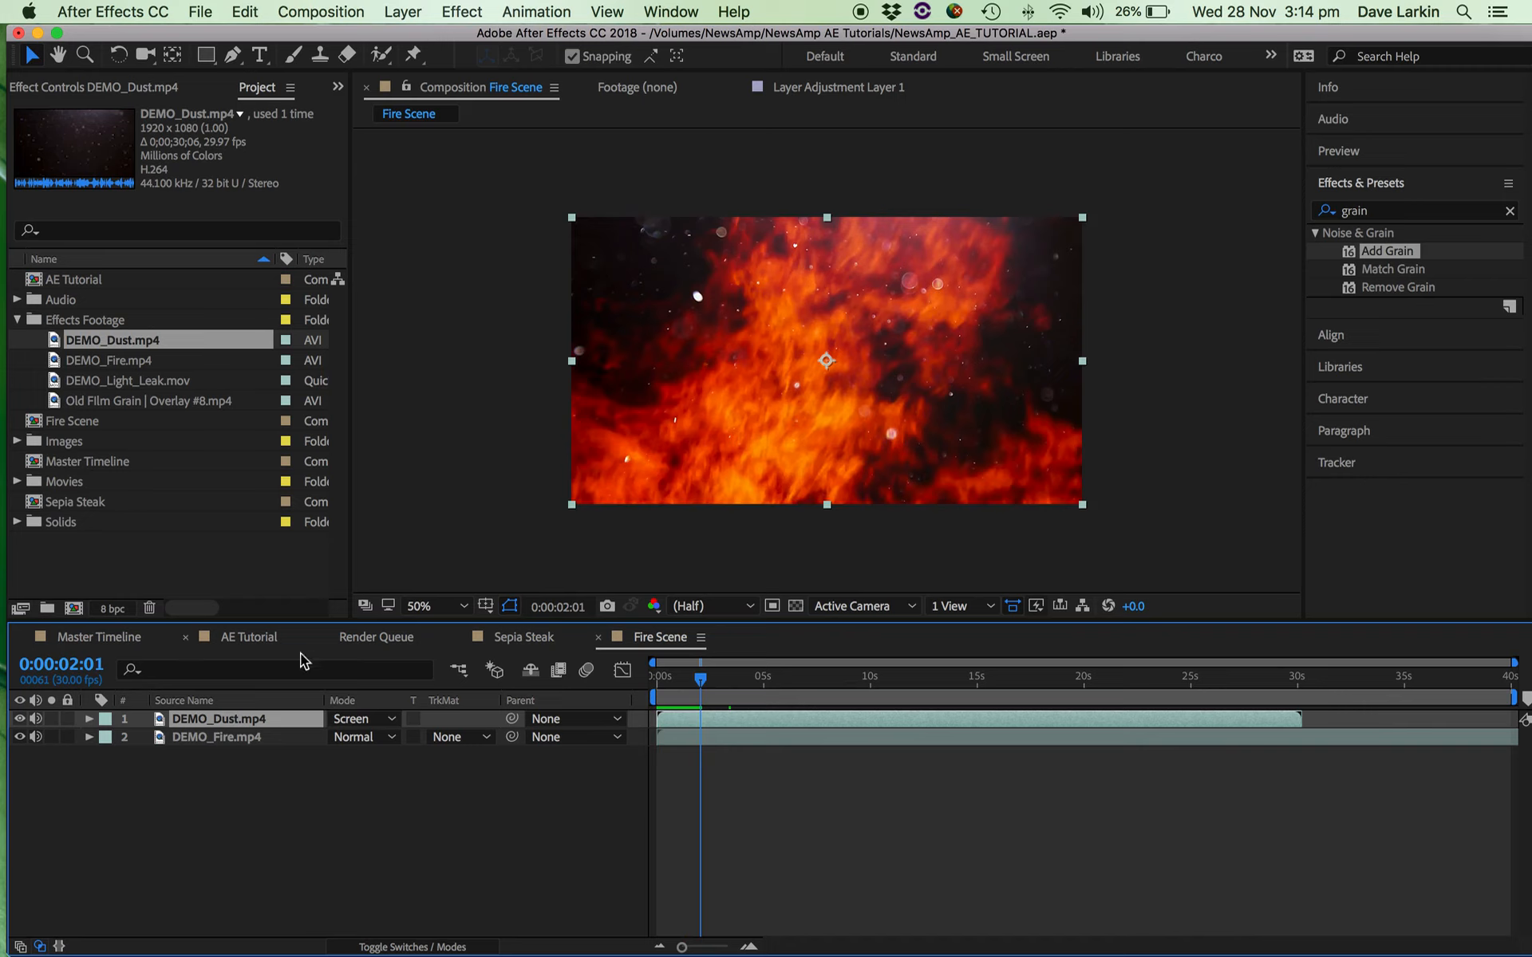
pyautogui.click(46, 423)
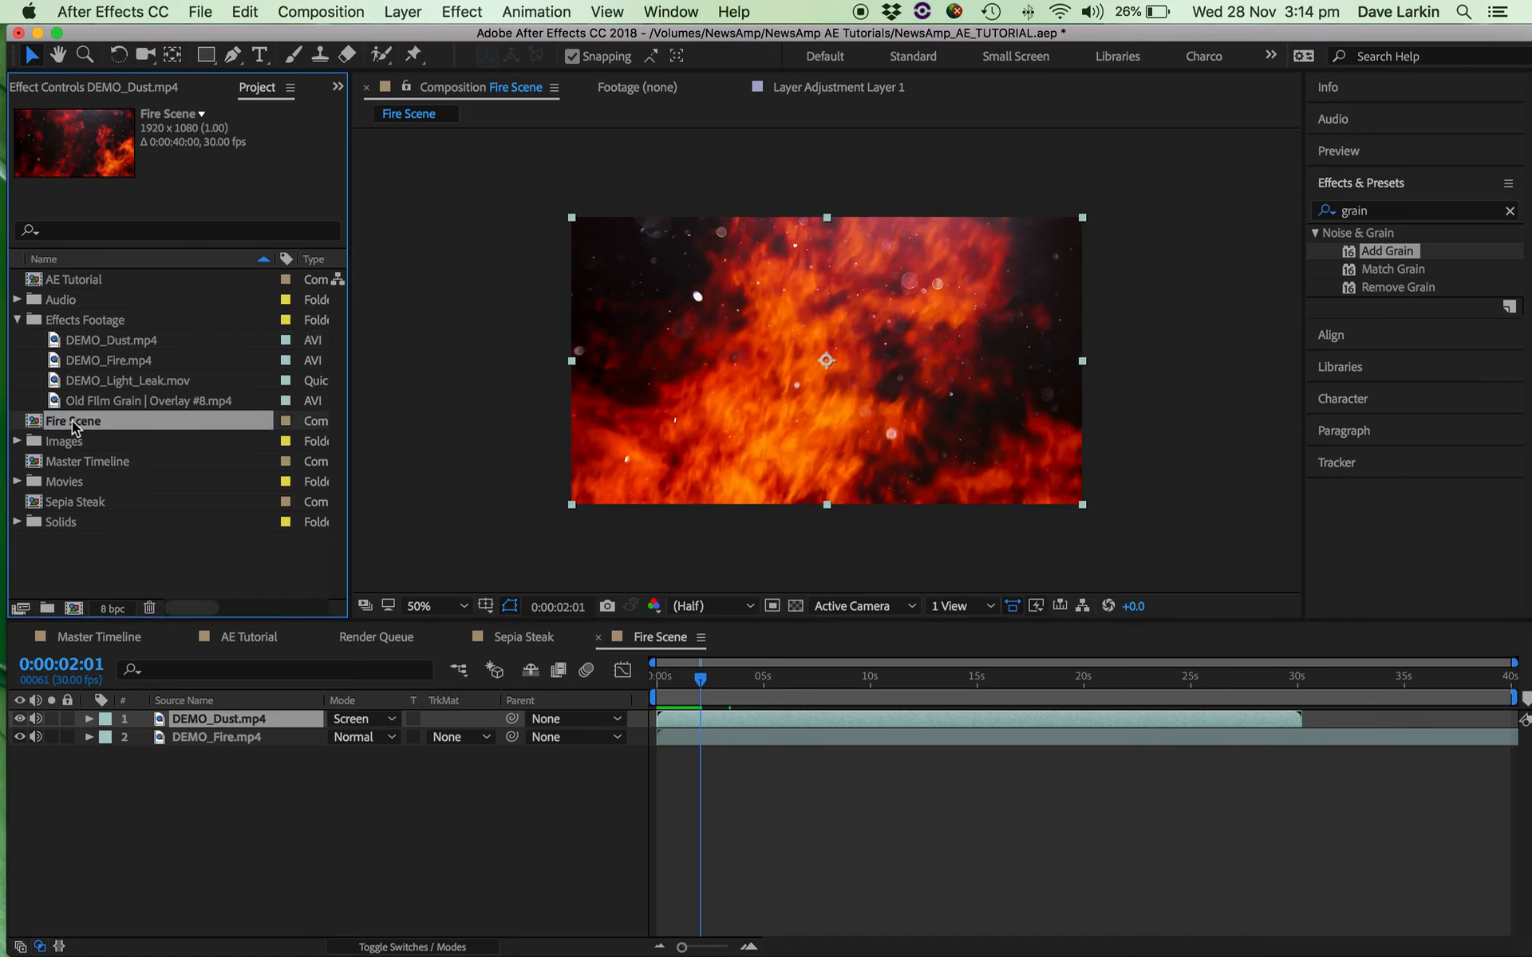
pyautogui.click(352, 11)
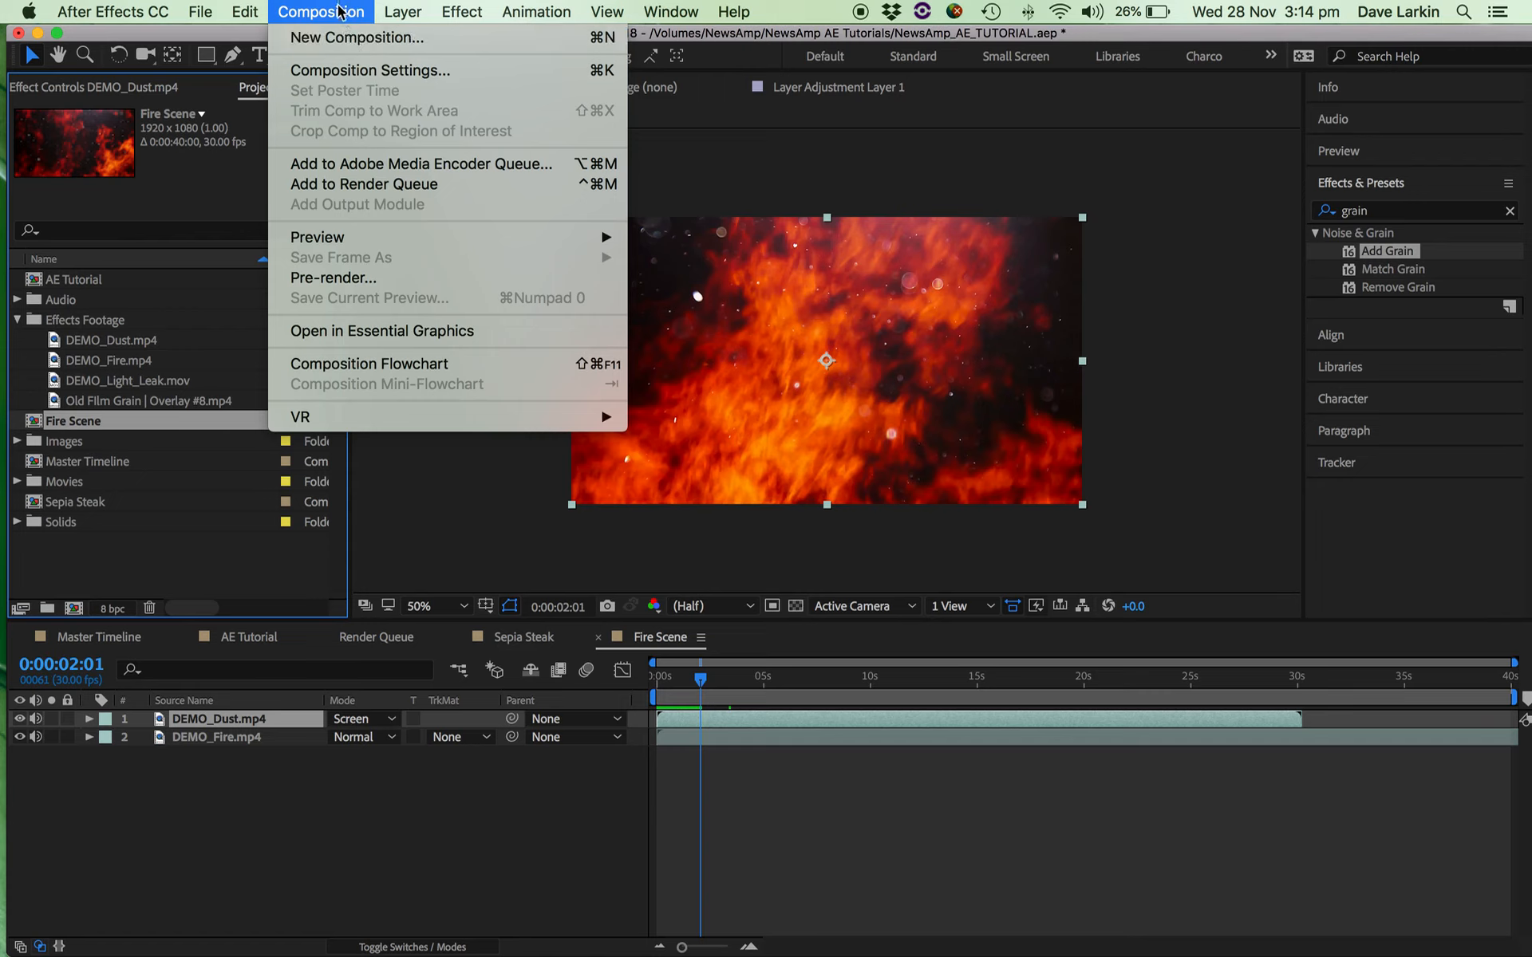
pyautogui.click(335, 16)
pyautogui.click(415, 12)
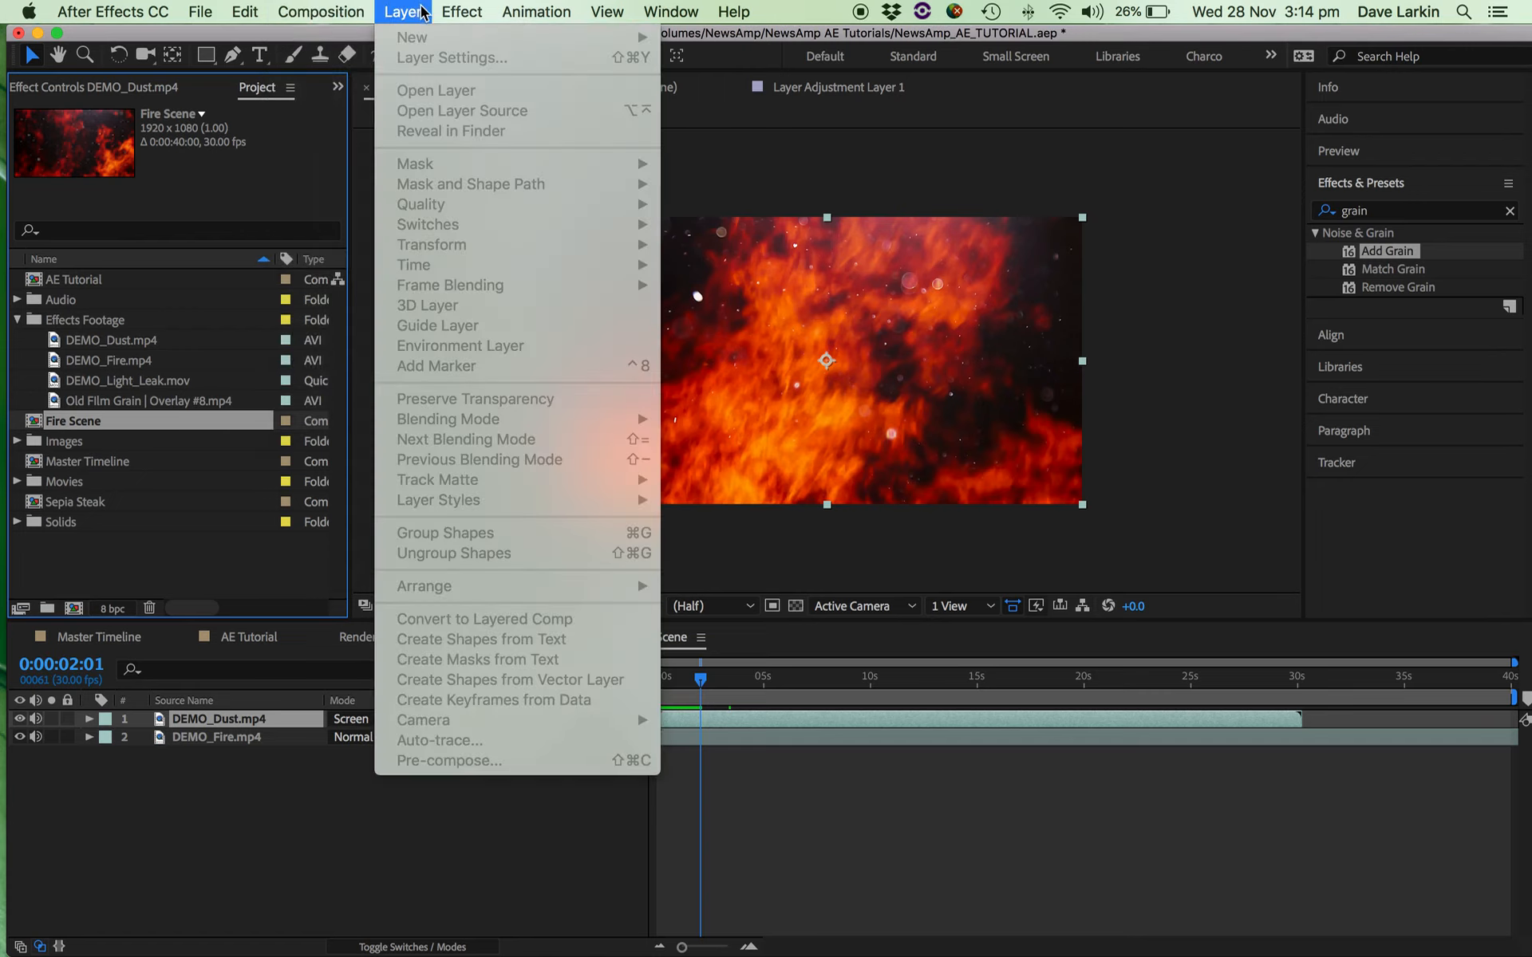
pyautogui.click(325, 9)
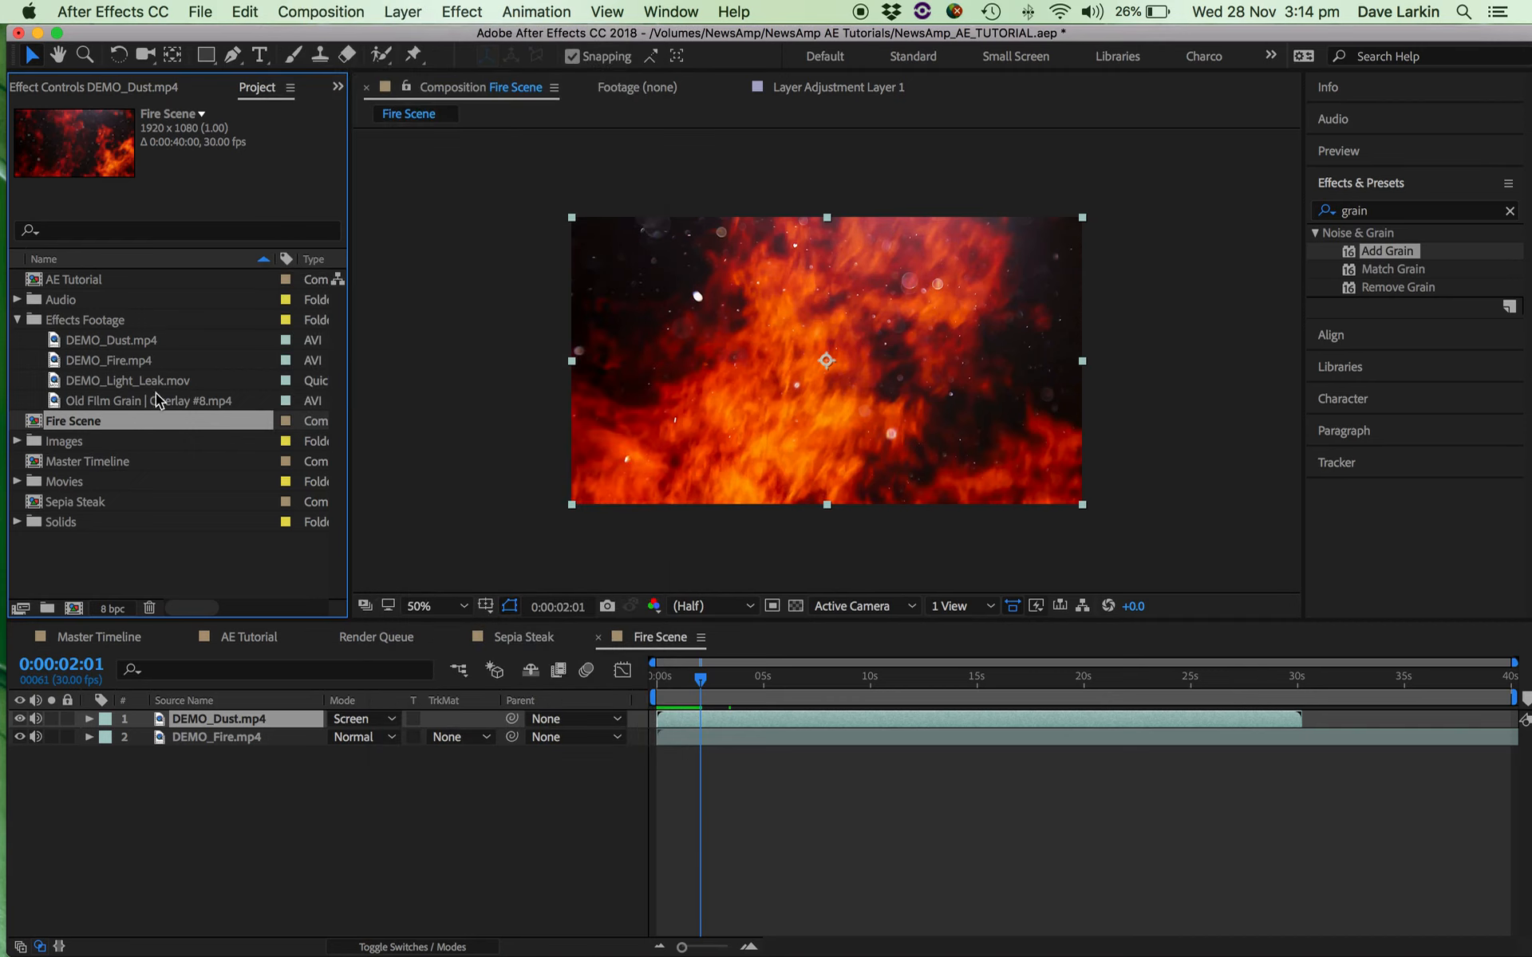
# Add the Fire Scene composition above Sepia Steak in the Master Timeline, starting about one second in, and preview the switch between them.
pyautogui.click(58, 465)
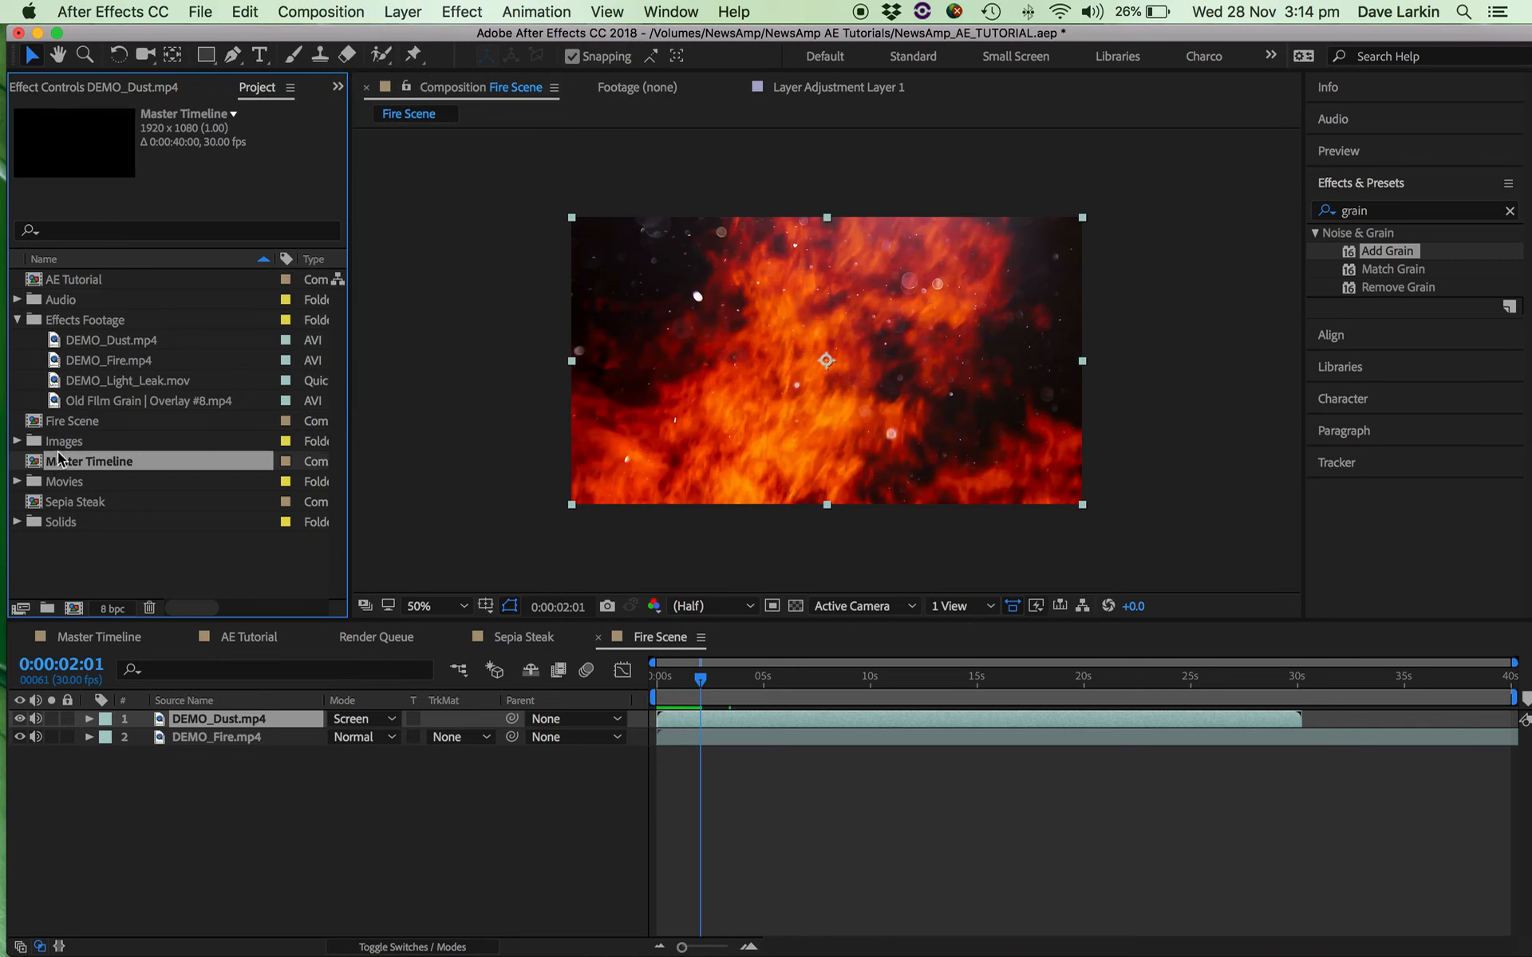
pyautogui.click(69, 421)
pyautogui.click(106, 642)
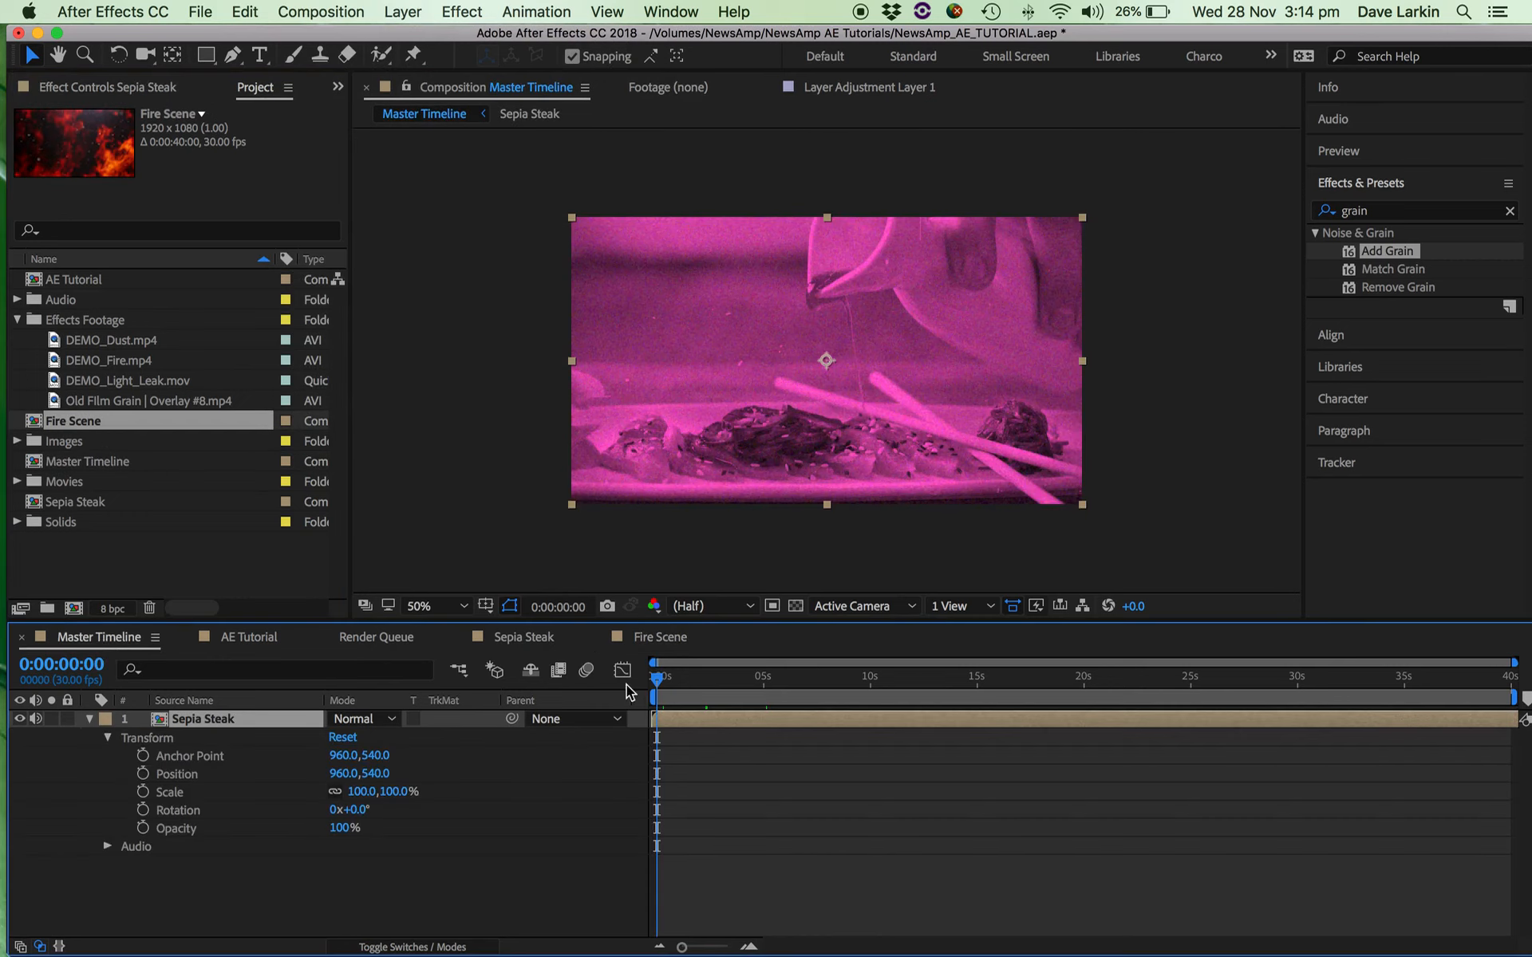
pyautogui.moveTo(37, 430); pyautogui.dragTo(663, 691)
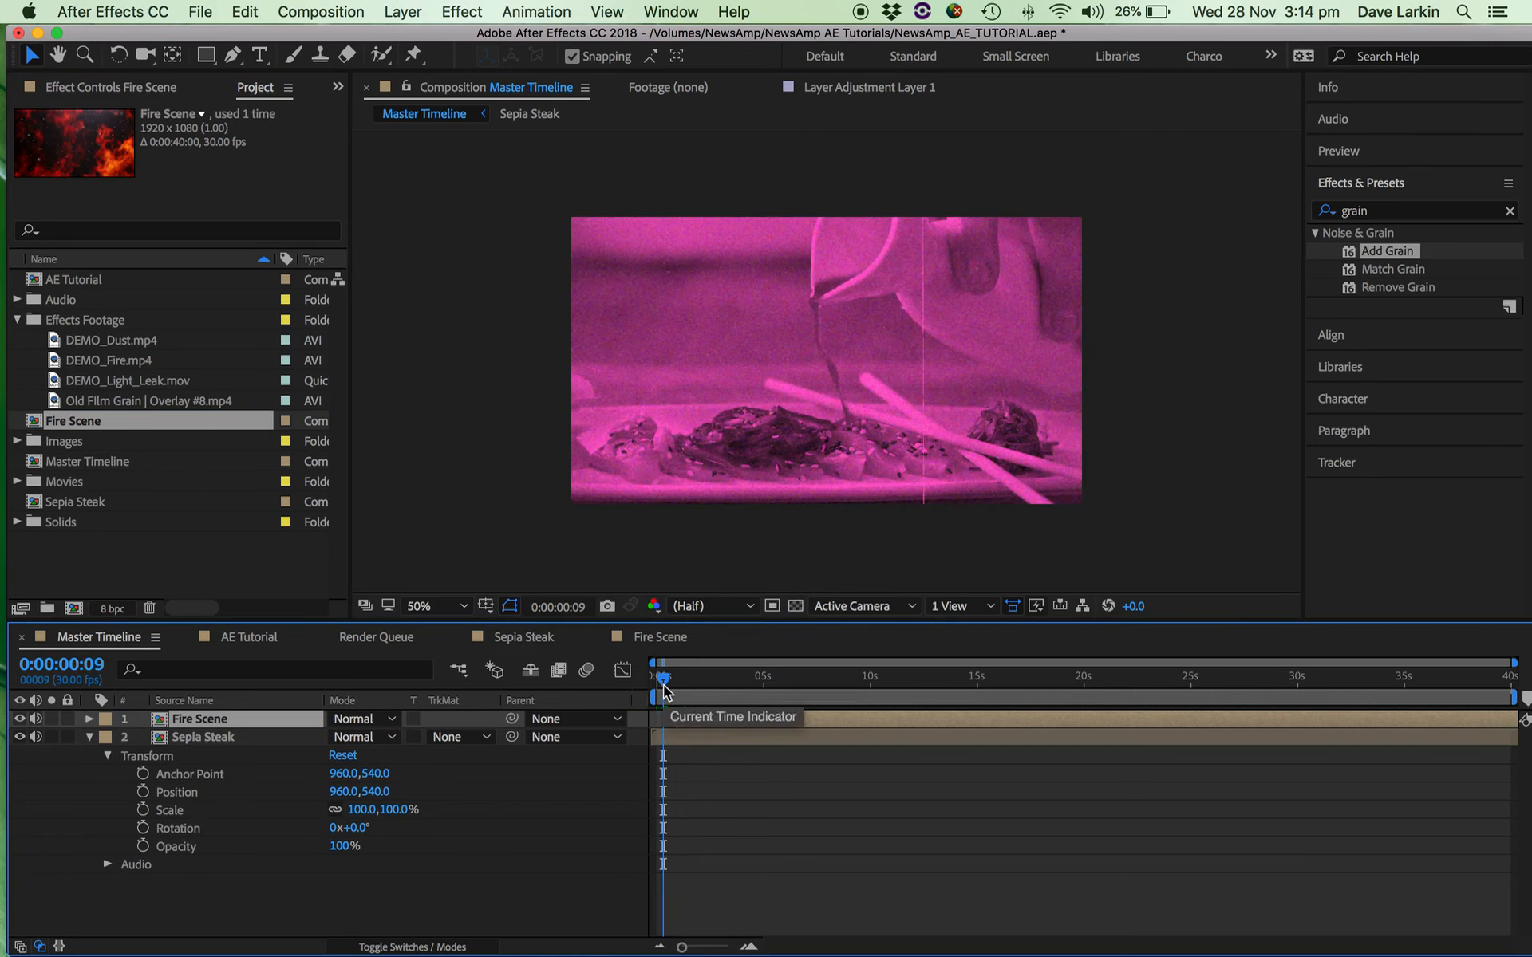
pyautogui.press('space')
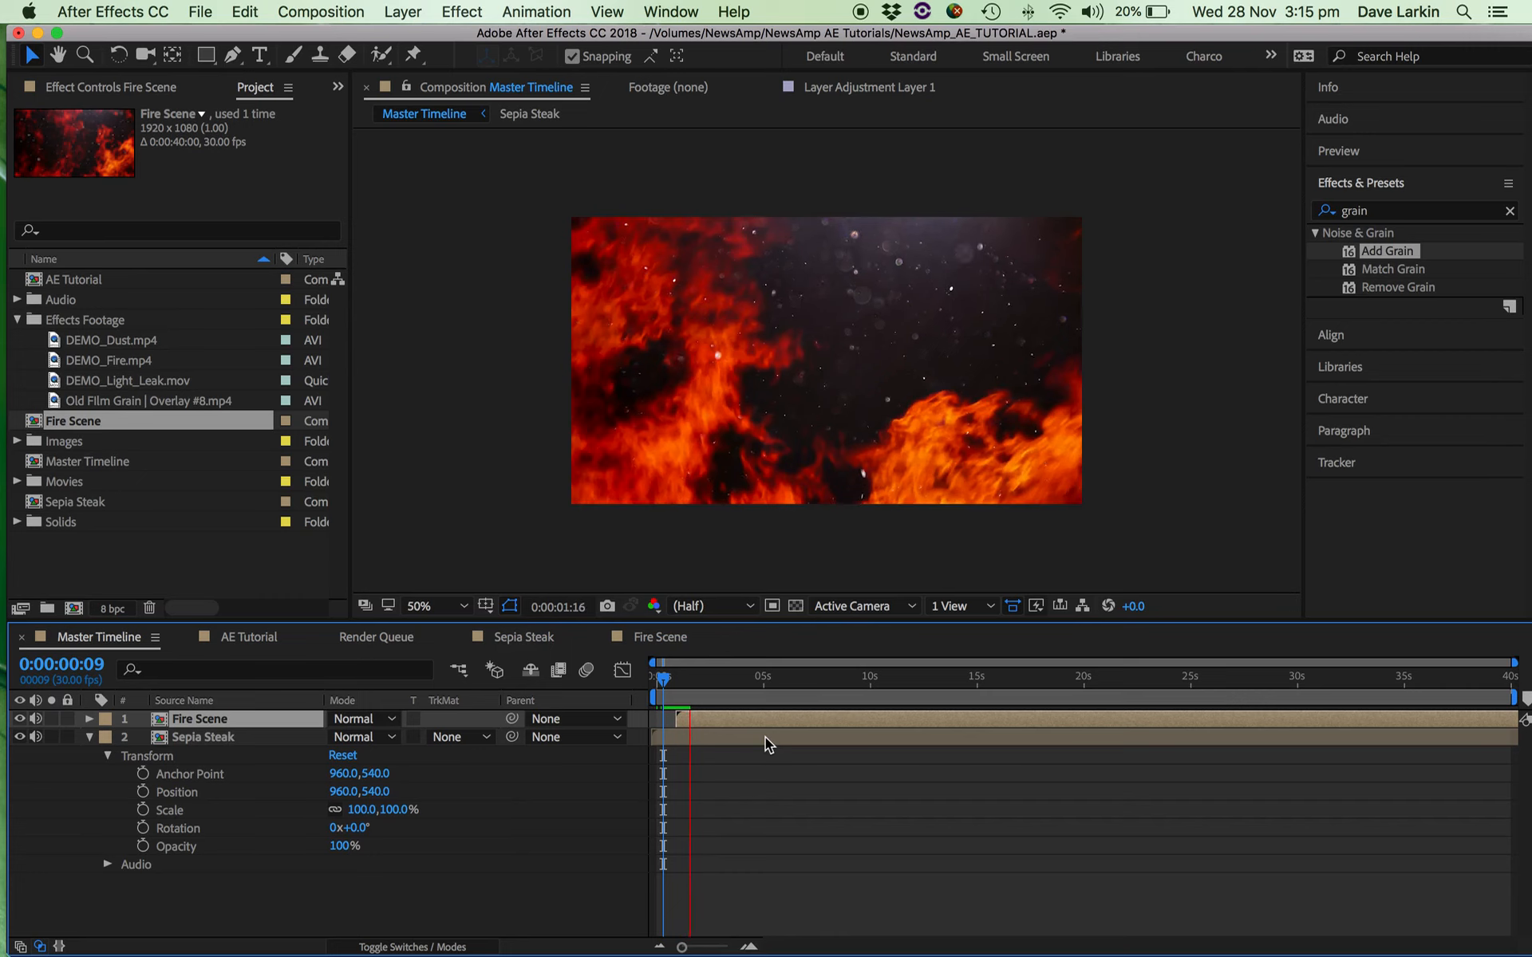
pyautogui.press('space')
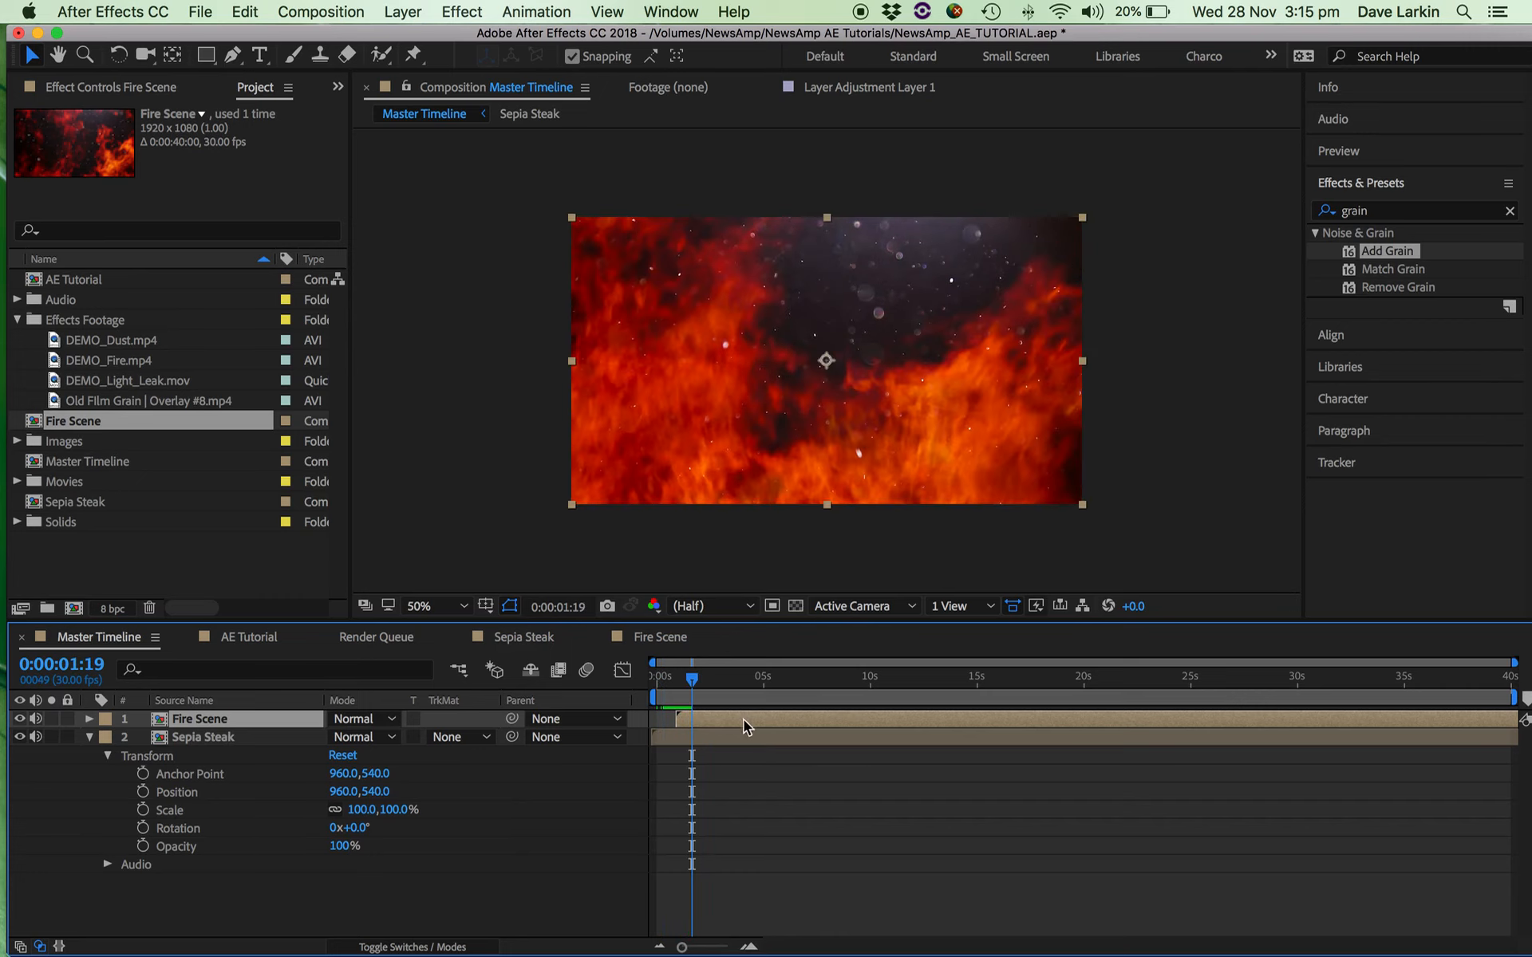
# Open the nested Fire Scene composition, add an adjustment layer on top and extend it to the end of DEMO_Dust.mp4.
pyautogui.doubleClick(738, 718)
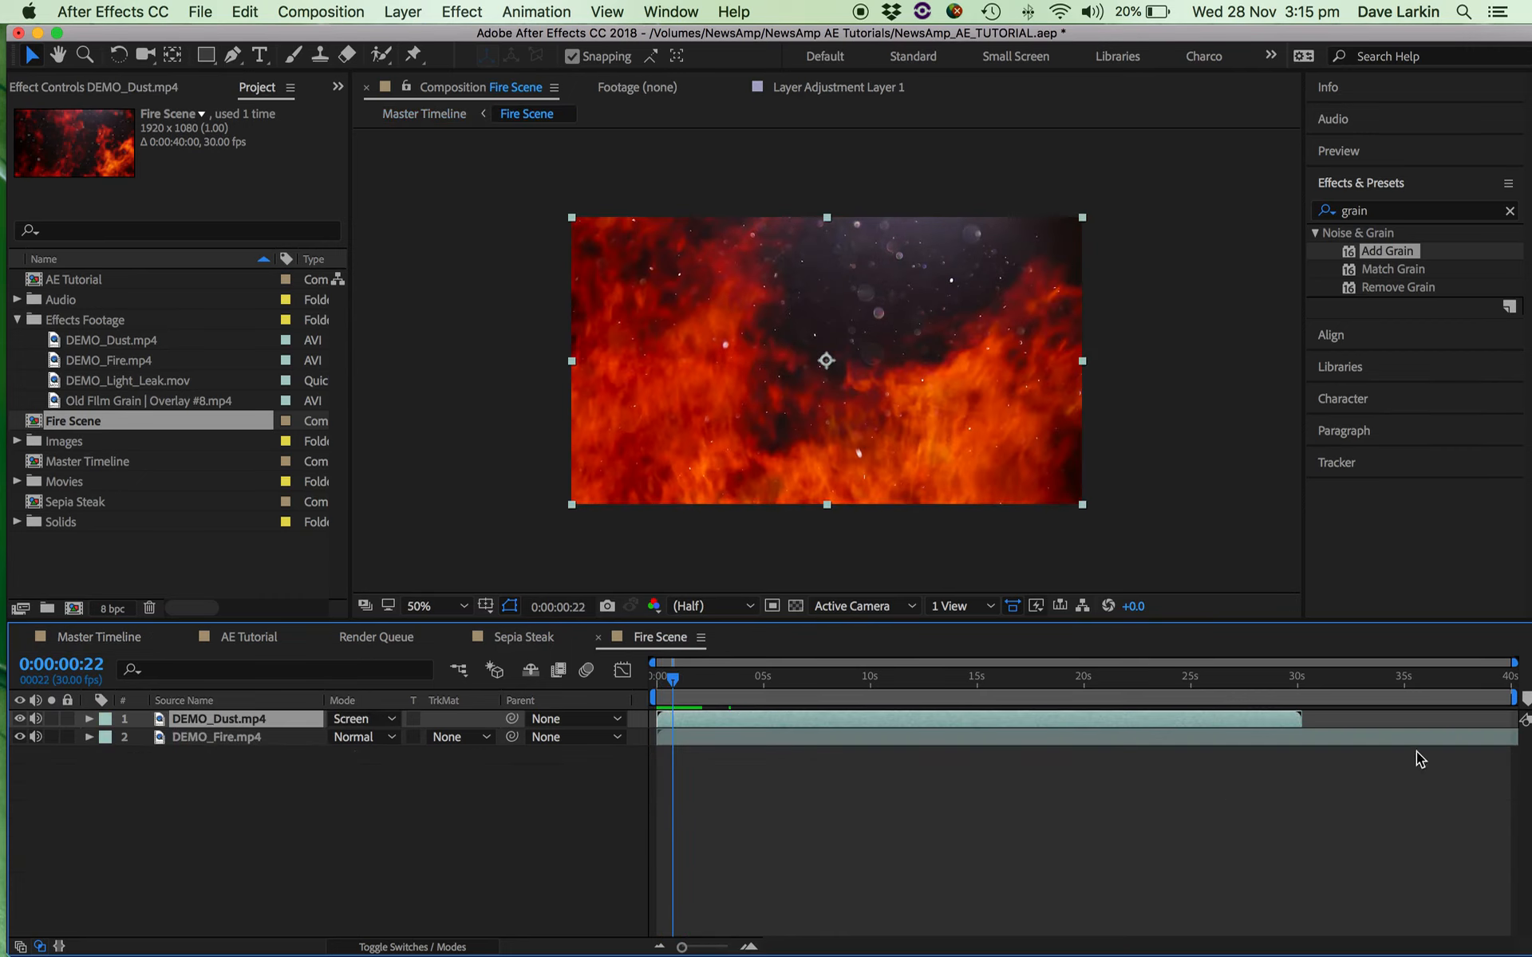
pyautogui.moveTo(1274, 719); pyautogui.dragTo(1325, 727)
pyautogui.click(402, 11)
pyautogui.moveTo(407, 39)
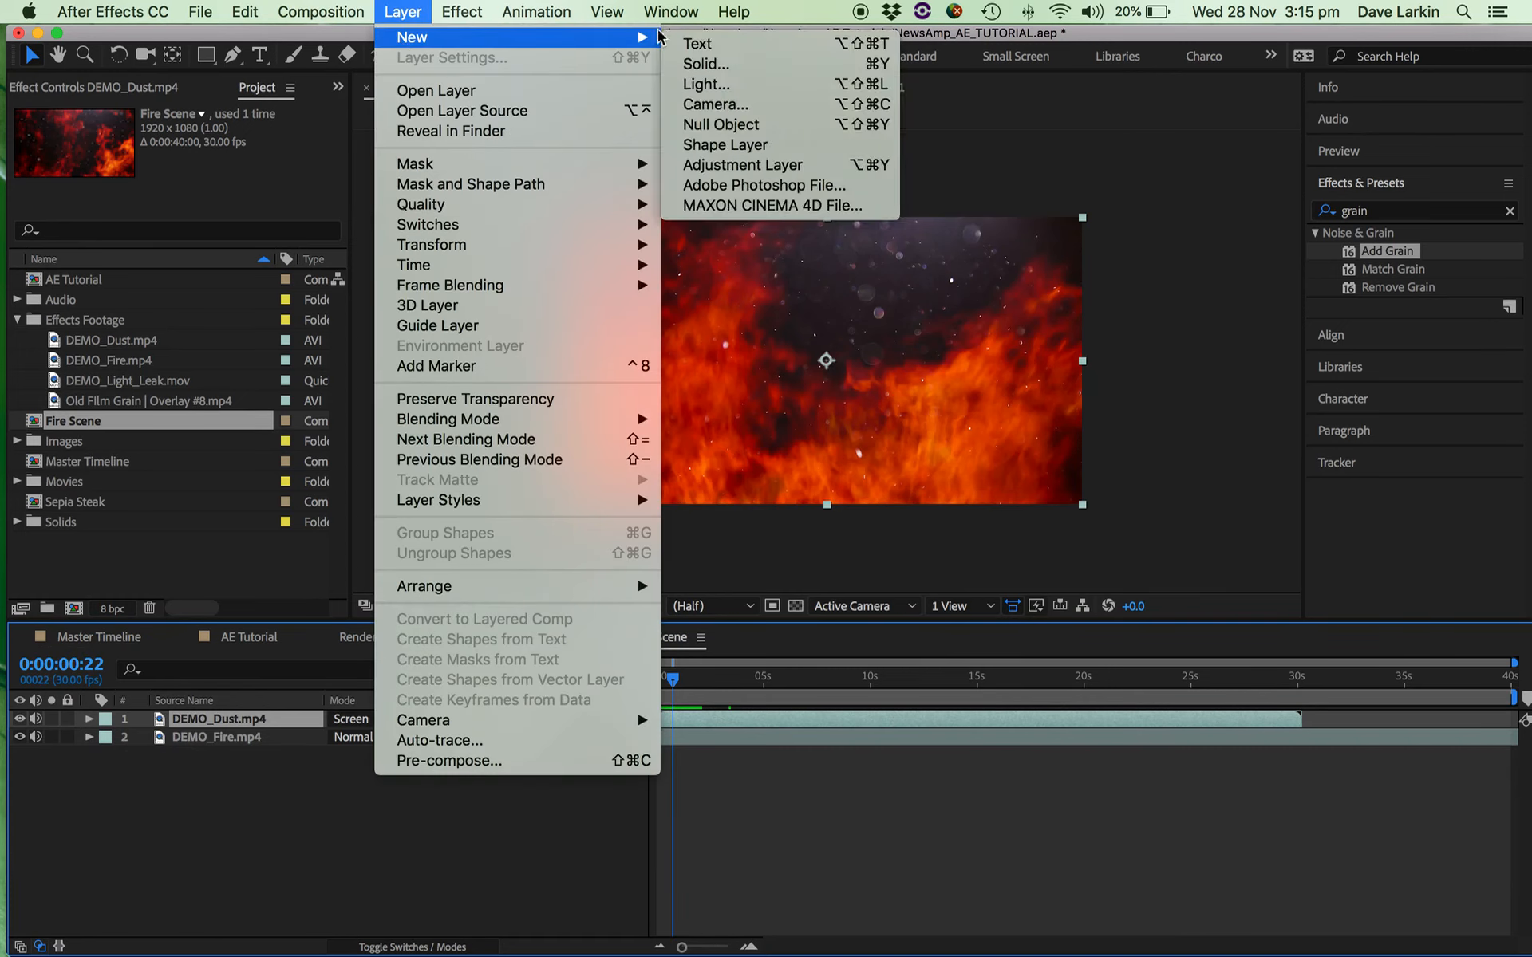
pyautogui.click(742, 164)
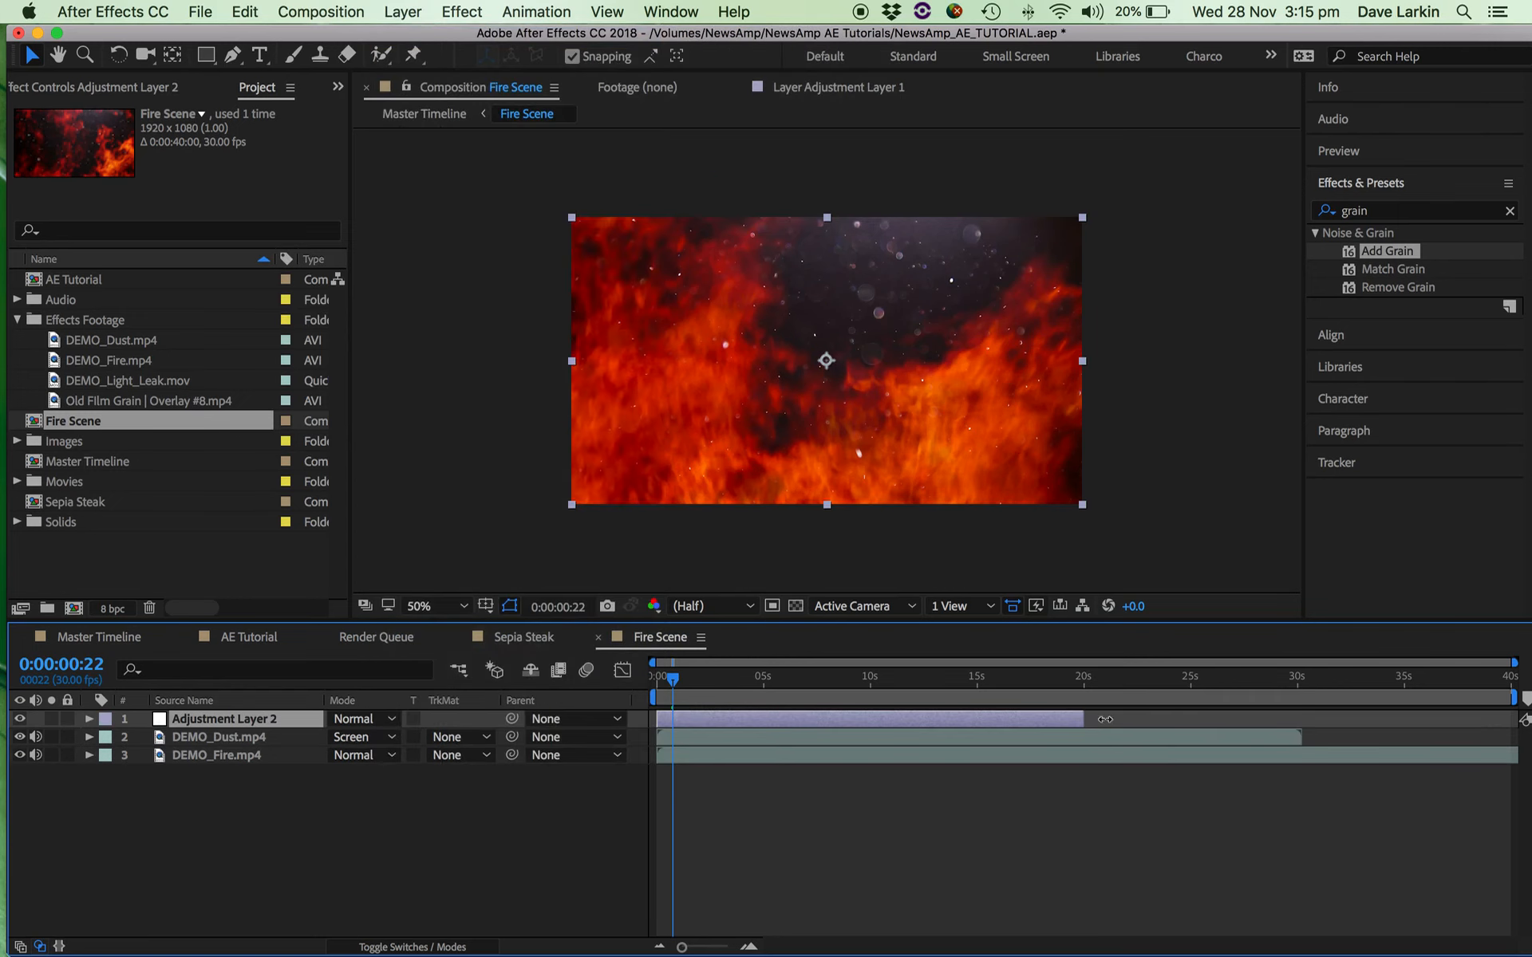
pyautogui.moveTo(1105, 720); pyautogui.dragTo(1305, 715)
# Apply the Tint effect to the adjustment layer in Fire Scene, with the playhead at 0:00:02:01.
pyautogui.click(682, 736)
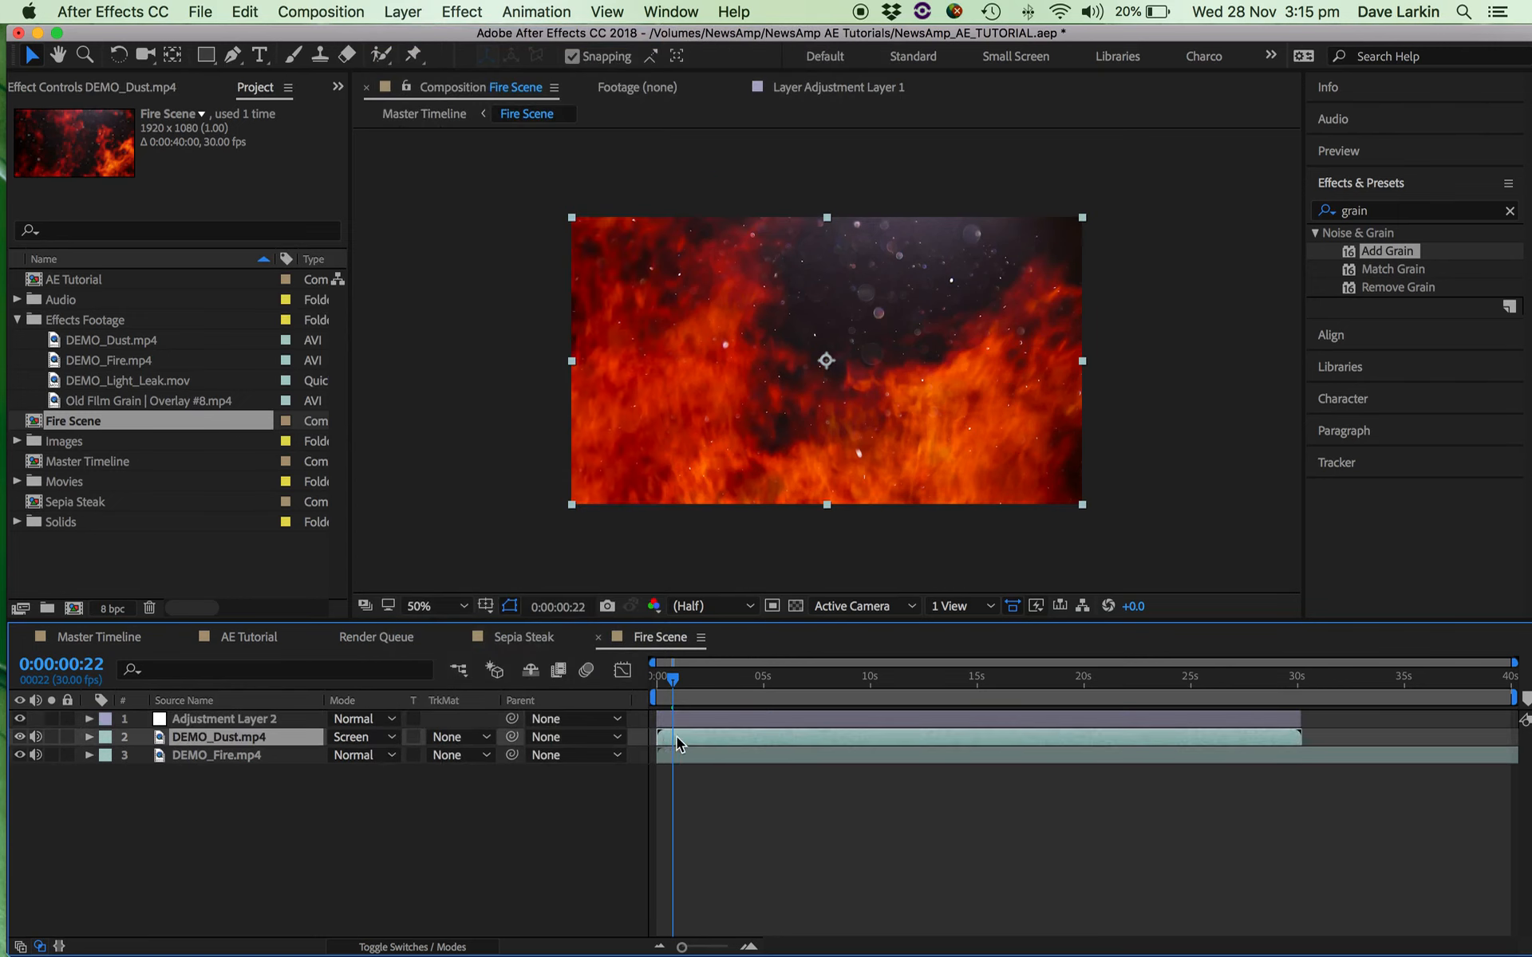
pyautogui.moveTo(679, 691); pyautogui.dragTo(707, 691)
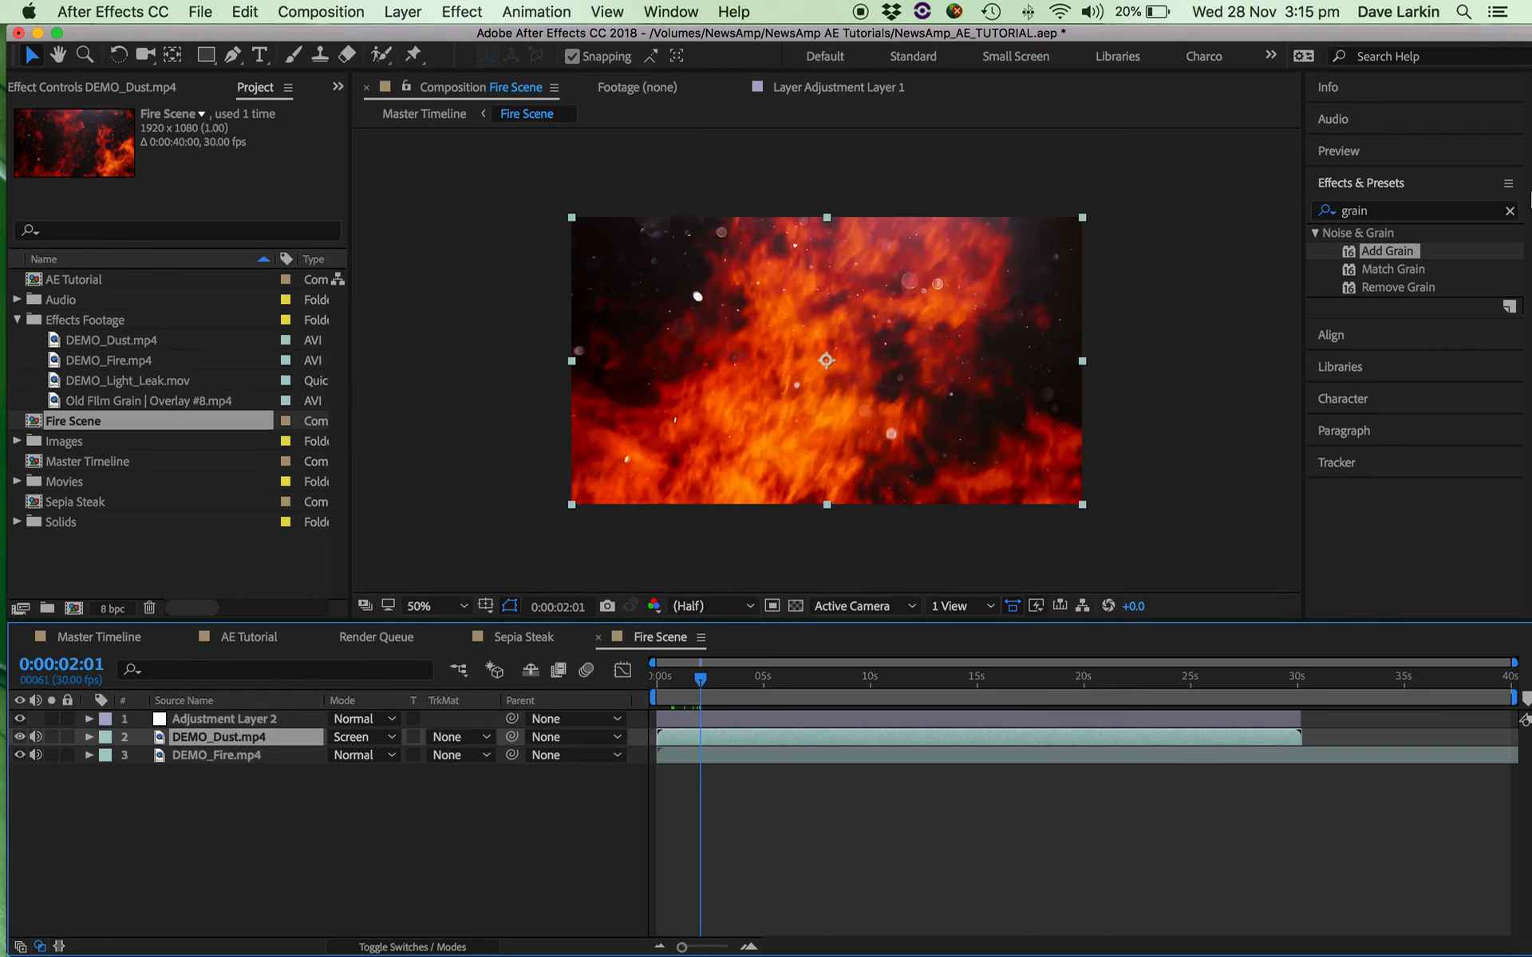
pyautogui.moveTo(1397, 212); pyautogui.dragTo(1313, 215)
pyautogui.write('tint')
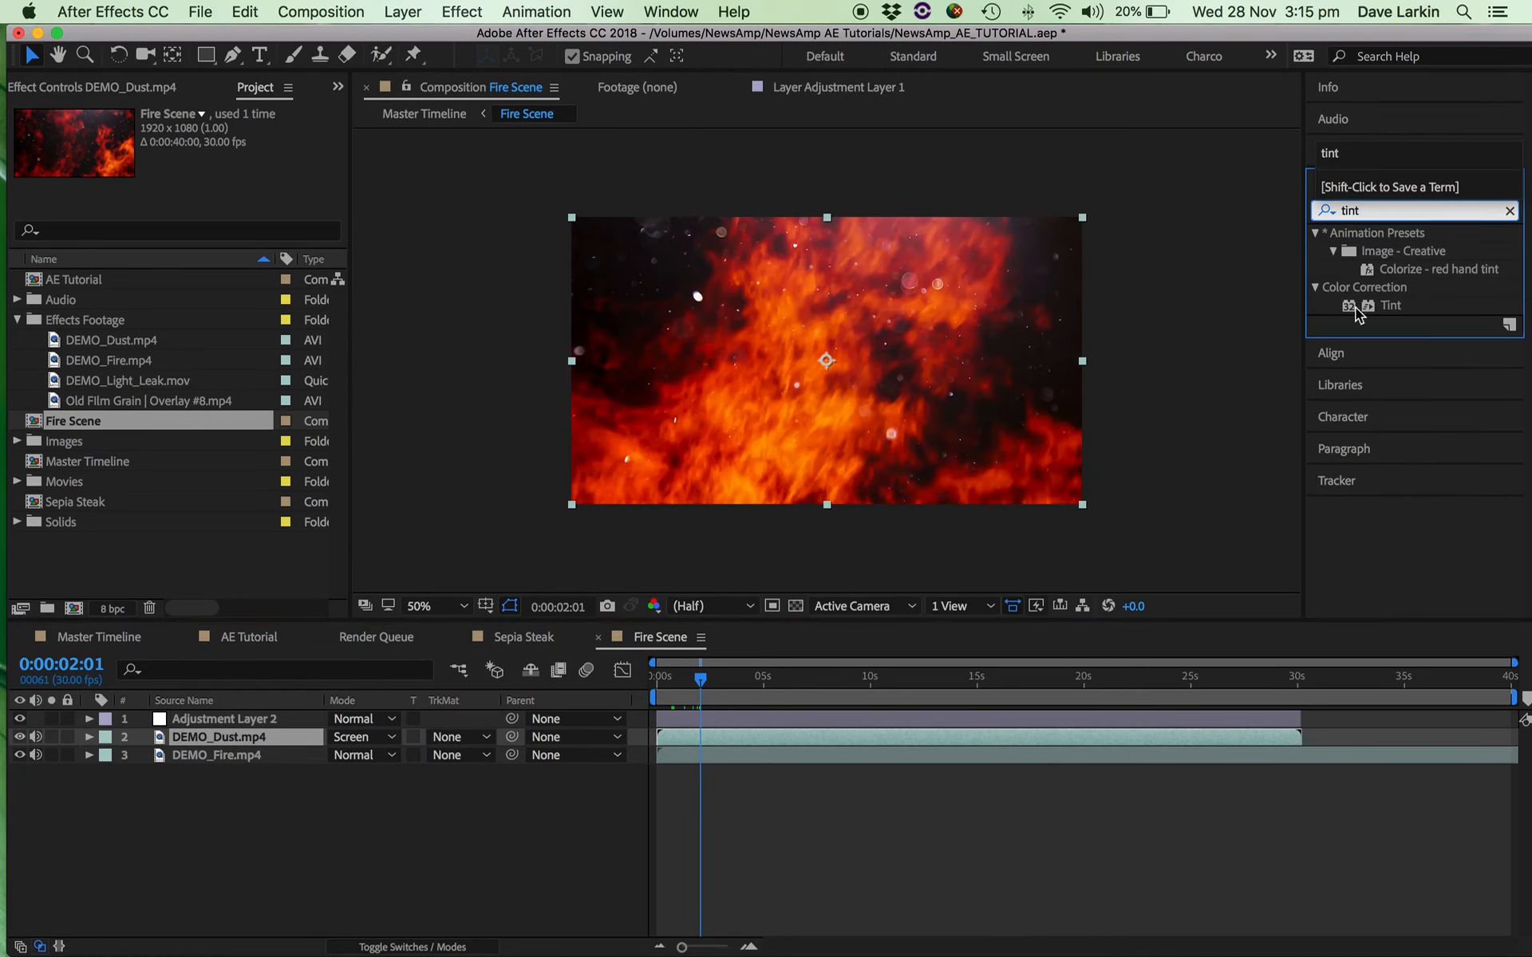
pyautogui.click(1353, 307)
pyautogui.moveTo(1353, 311); pyautogui.dragTo(704, 720)
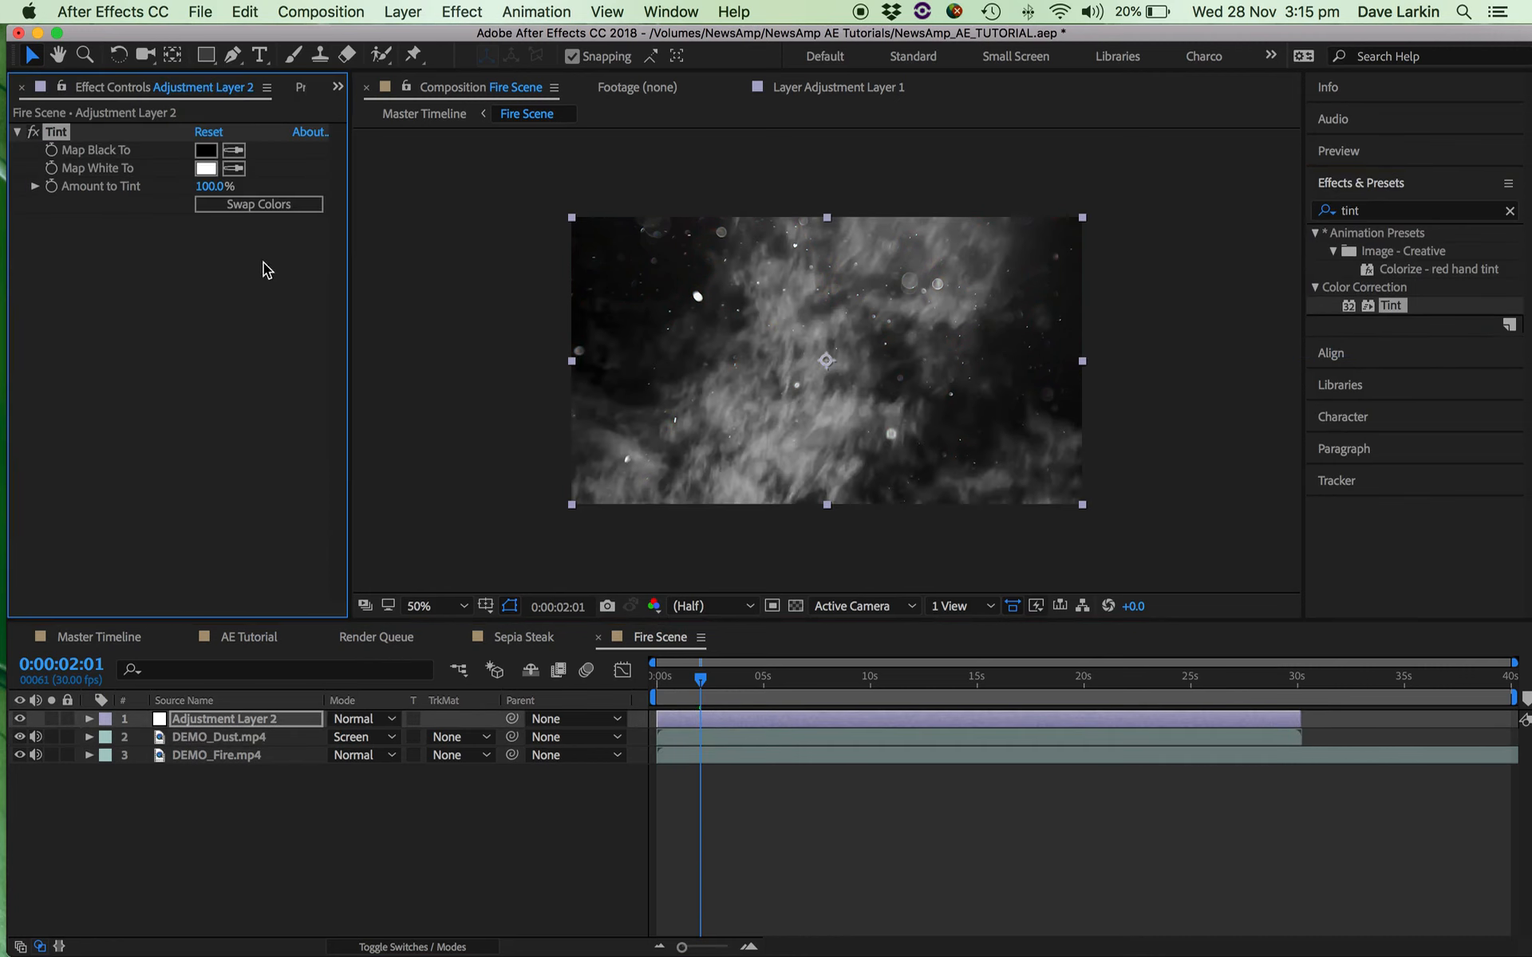
# Set the tint's Map White To colour to magenta FF29CC.
pyautogui.click(205, 169)
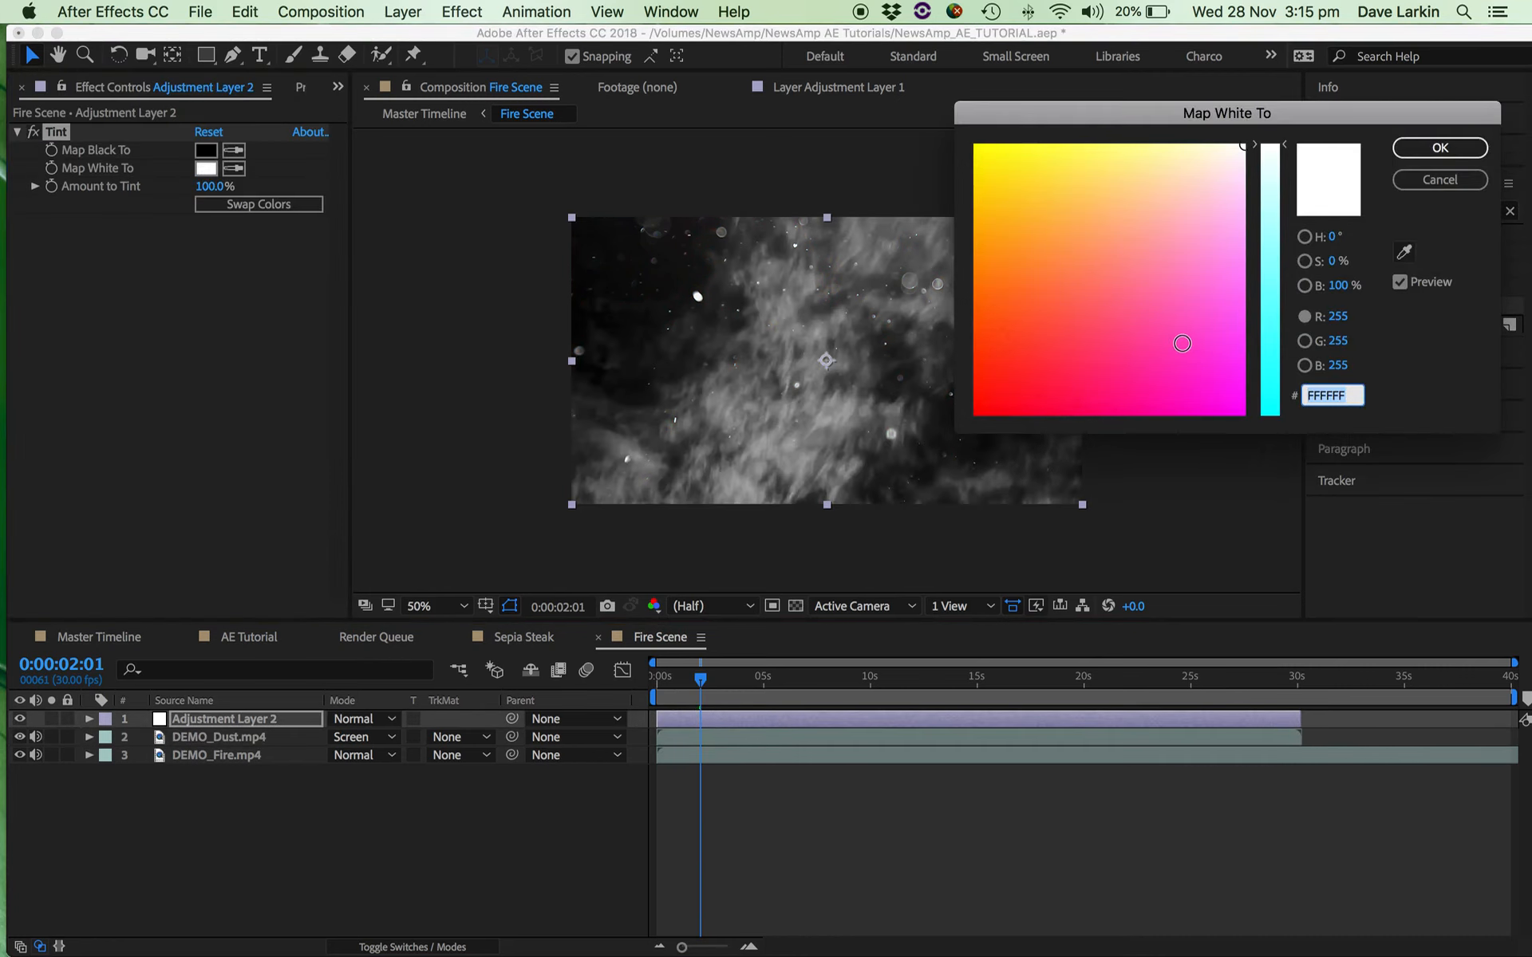
pyautogui.click(1182, 343)
pyautogui.click(1191, 372)
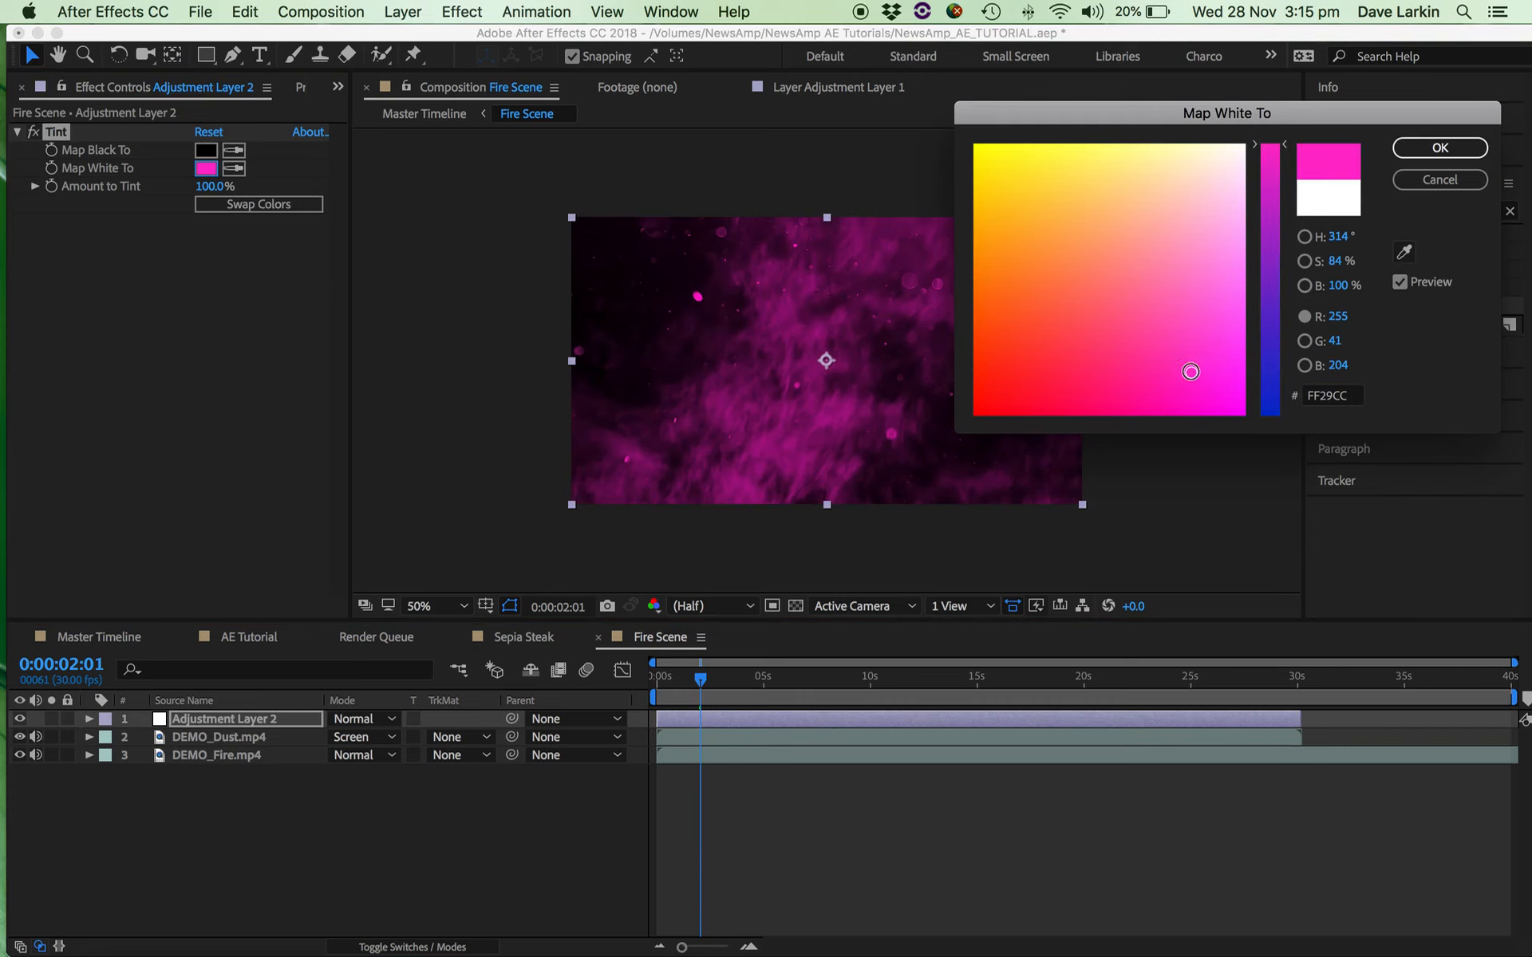
pyautogui.click(1429, 150)
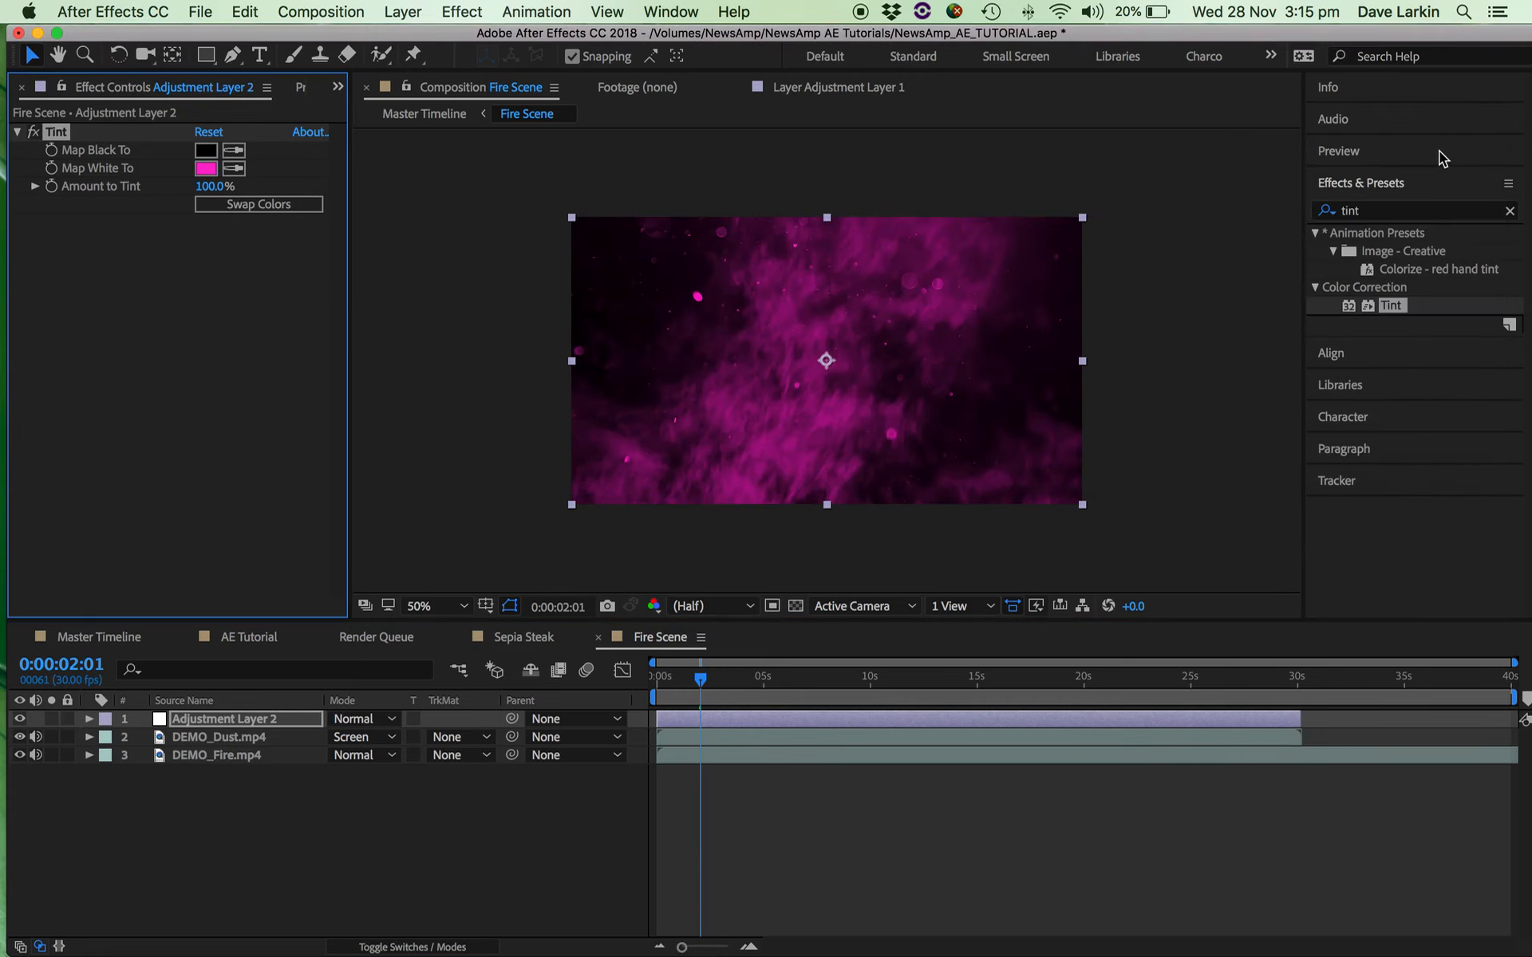
# Return to the Master Timeline at 0:00:00:07 and select the Sepia Steak and Fire Scene layers in turn.
pyautogui.click(99, 638)
pyautogui.moveTo(720, 684); pyautogui.dragTo(663, 683)
pyautogui.click(677, 739)
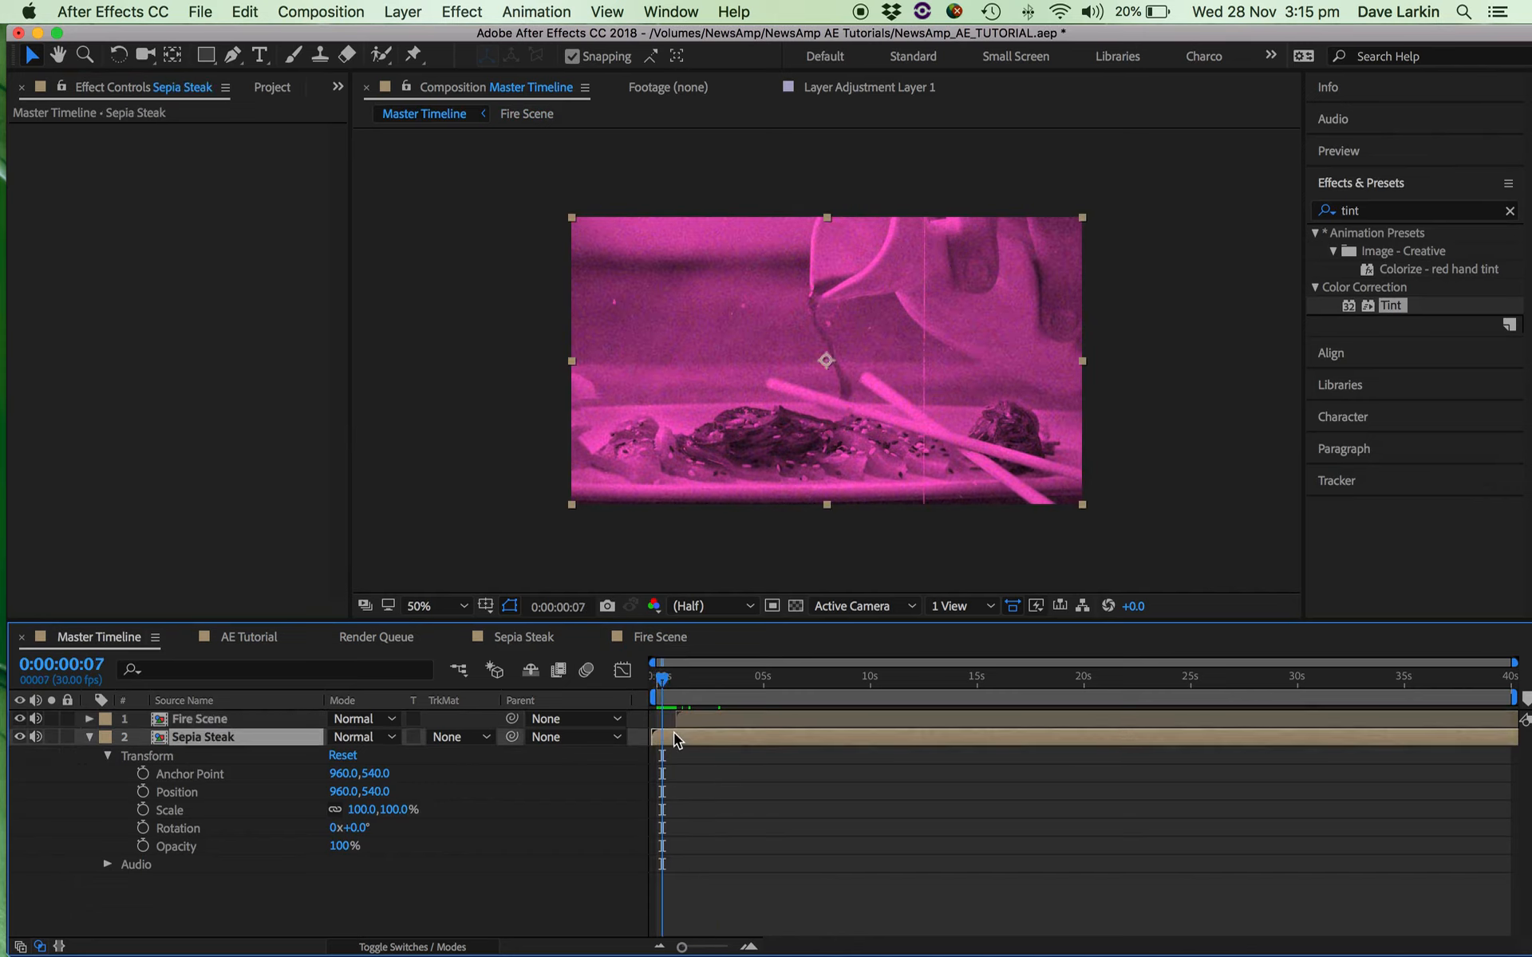
pyautogui.click(701, 721)
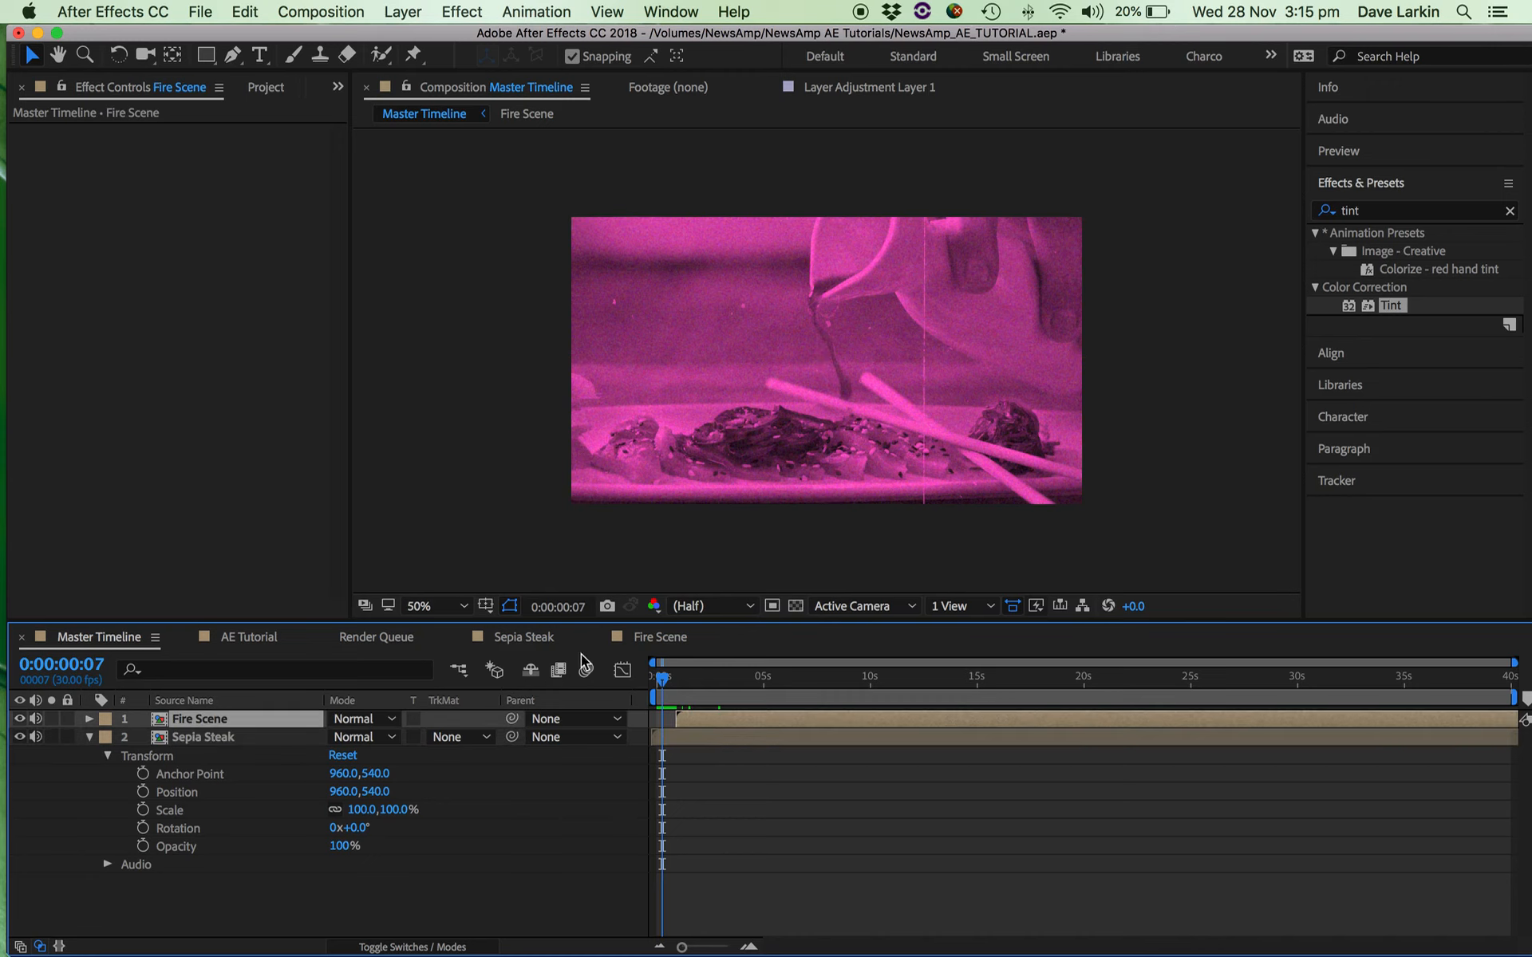
# Look through the project's Master Timeline, Sepia Steak, Fire Scene and AE Tutorial compositions.
pyautogui.click(172, 324)
pyautogui.press('super+0')
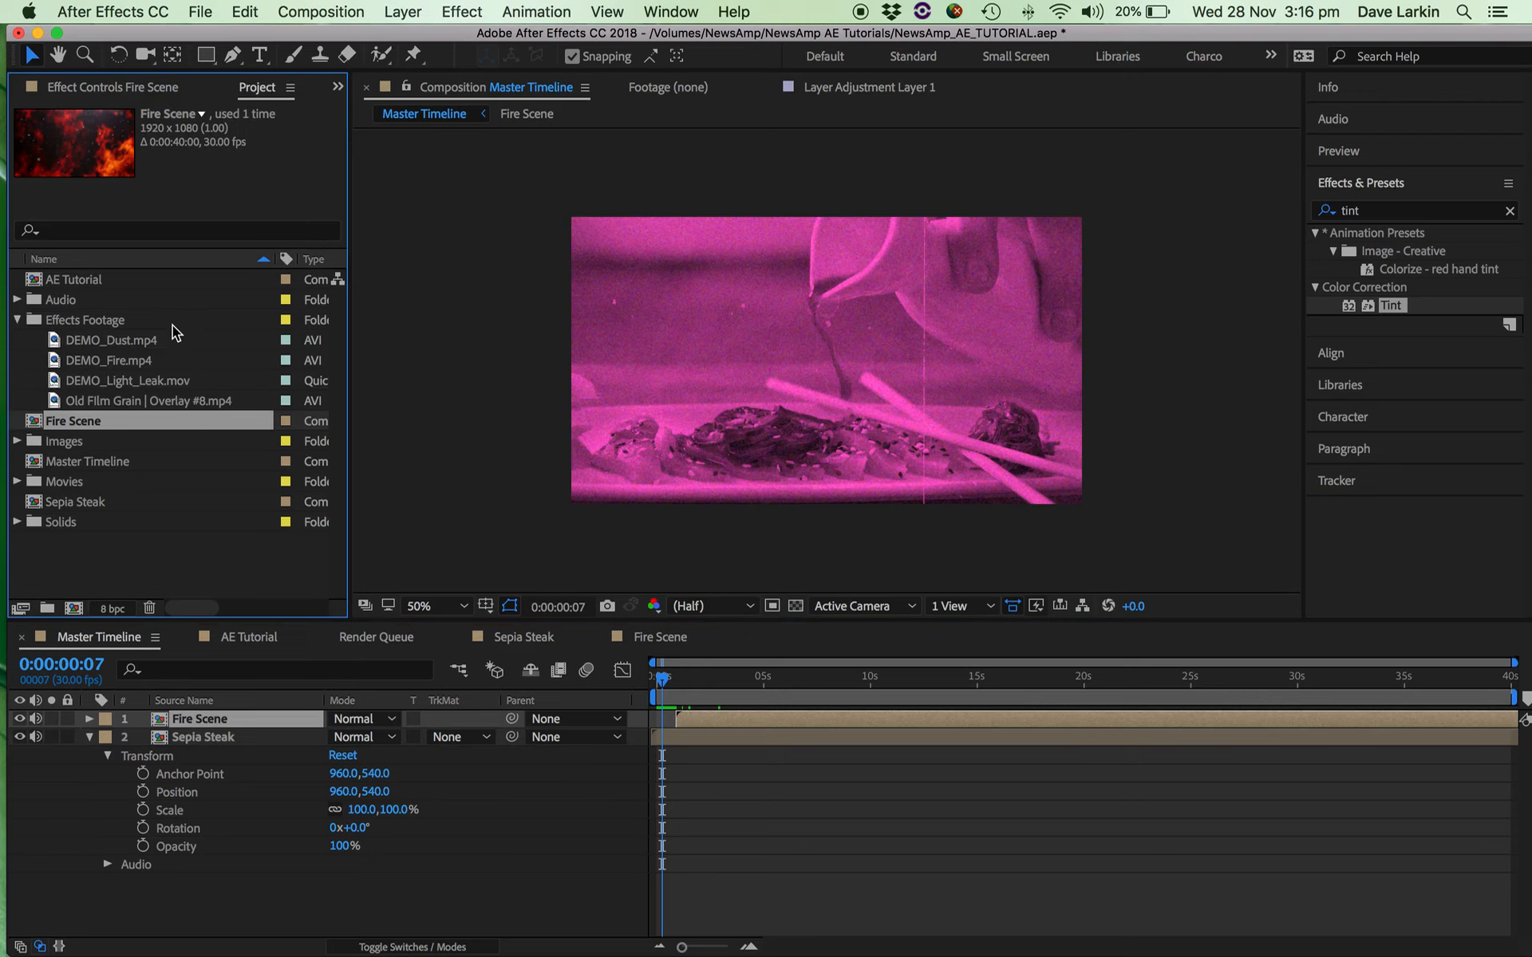
pyautogui.click(37, 468)
pyautogui.click(37, 502)
pyautogui.click(40, 466)
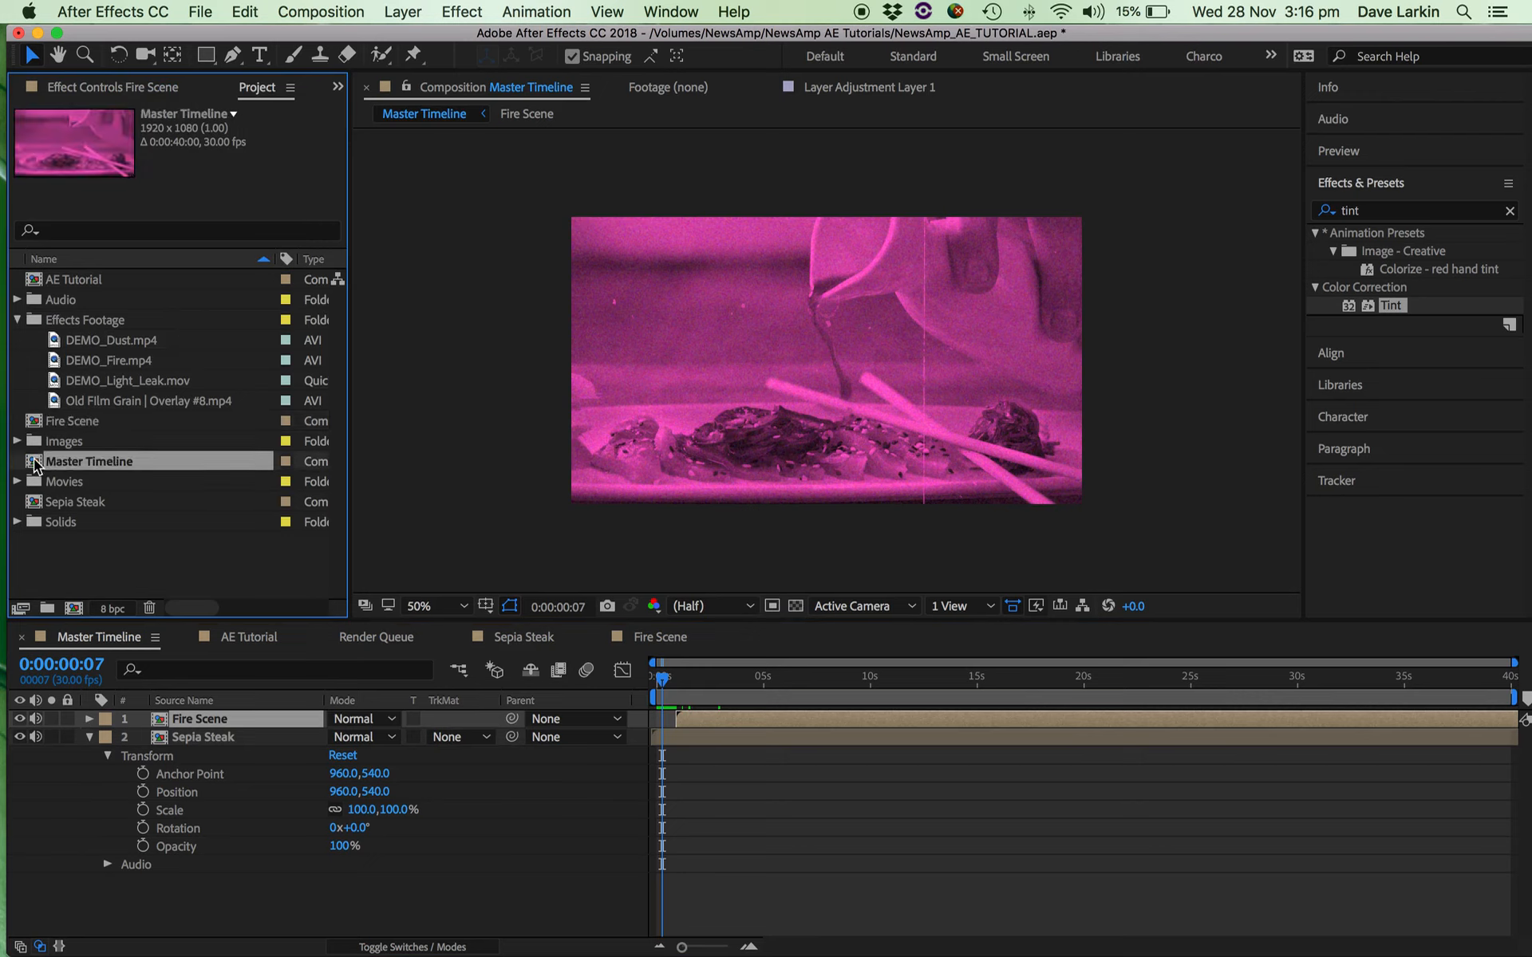
pyautogui.click(39, 423)
pyautogui.click(37, 281)
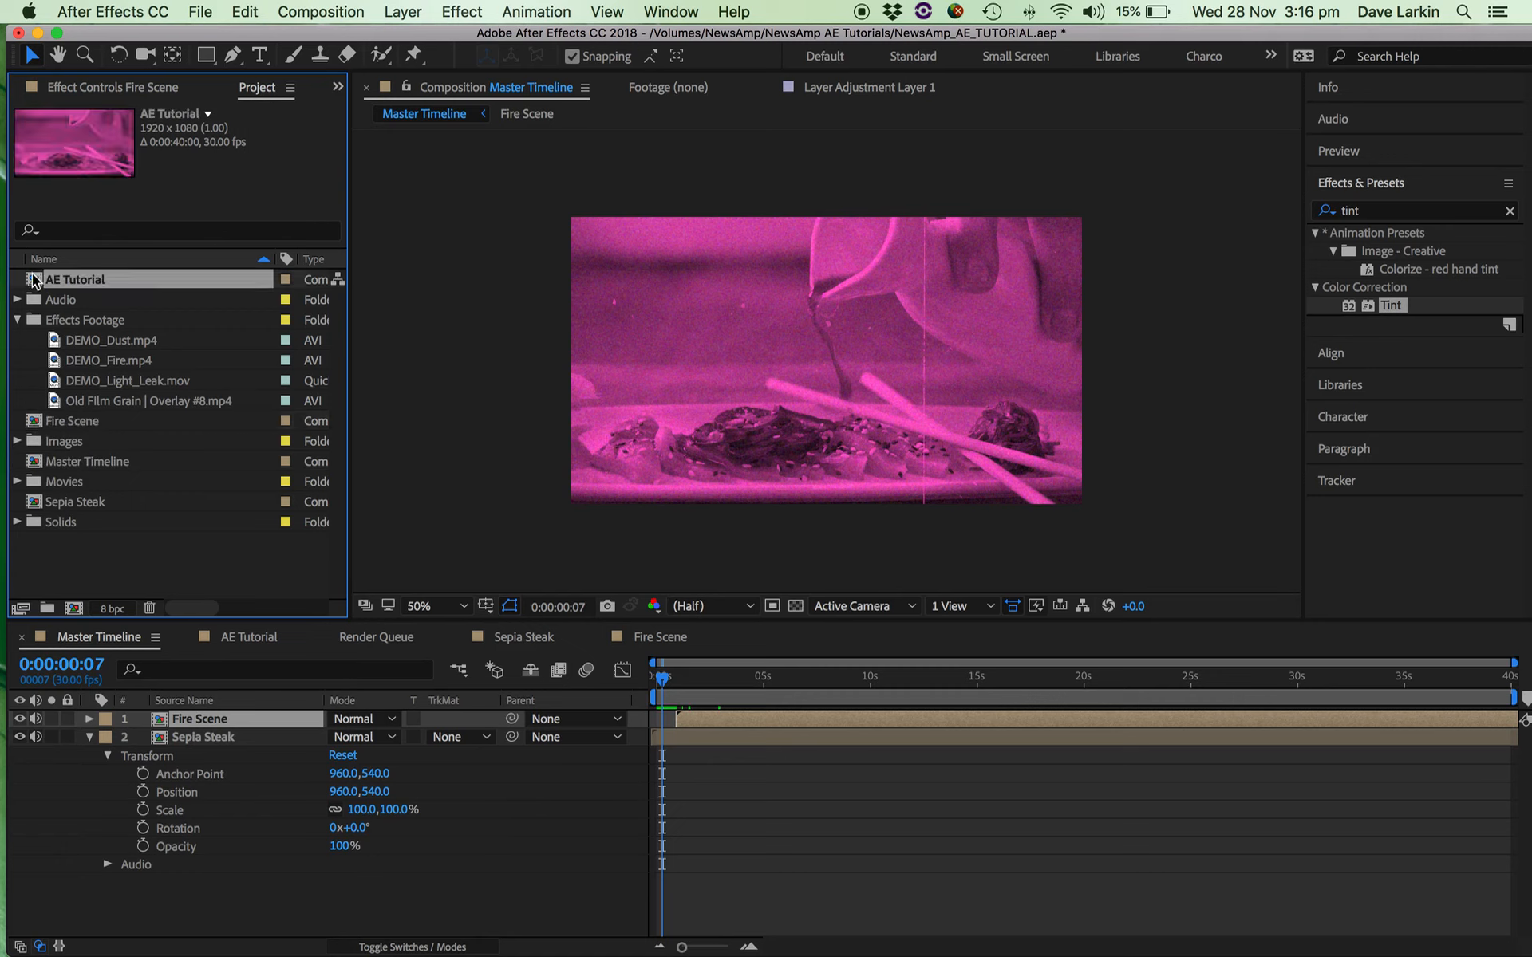
# Animate the Fire Scene layer's scale in the Master Timeline with keyframes of 100% at 0:00:01:22 and 180% at 0:00:03:10.
pyautogui.moveTo(690, 684)
pyautogui.mouseDown()
pyautogui.moveTo(724, 688)
pyautogui.moveTo(694, 716)
pyautogui.mouseUp()
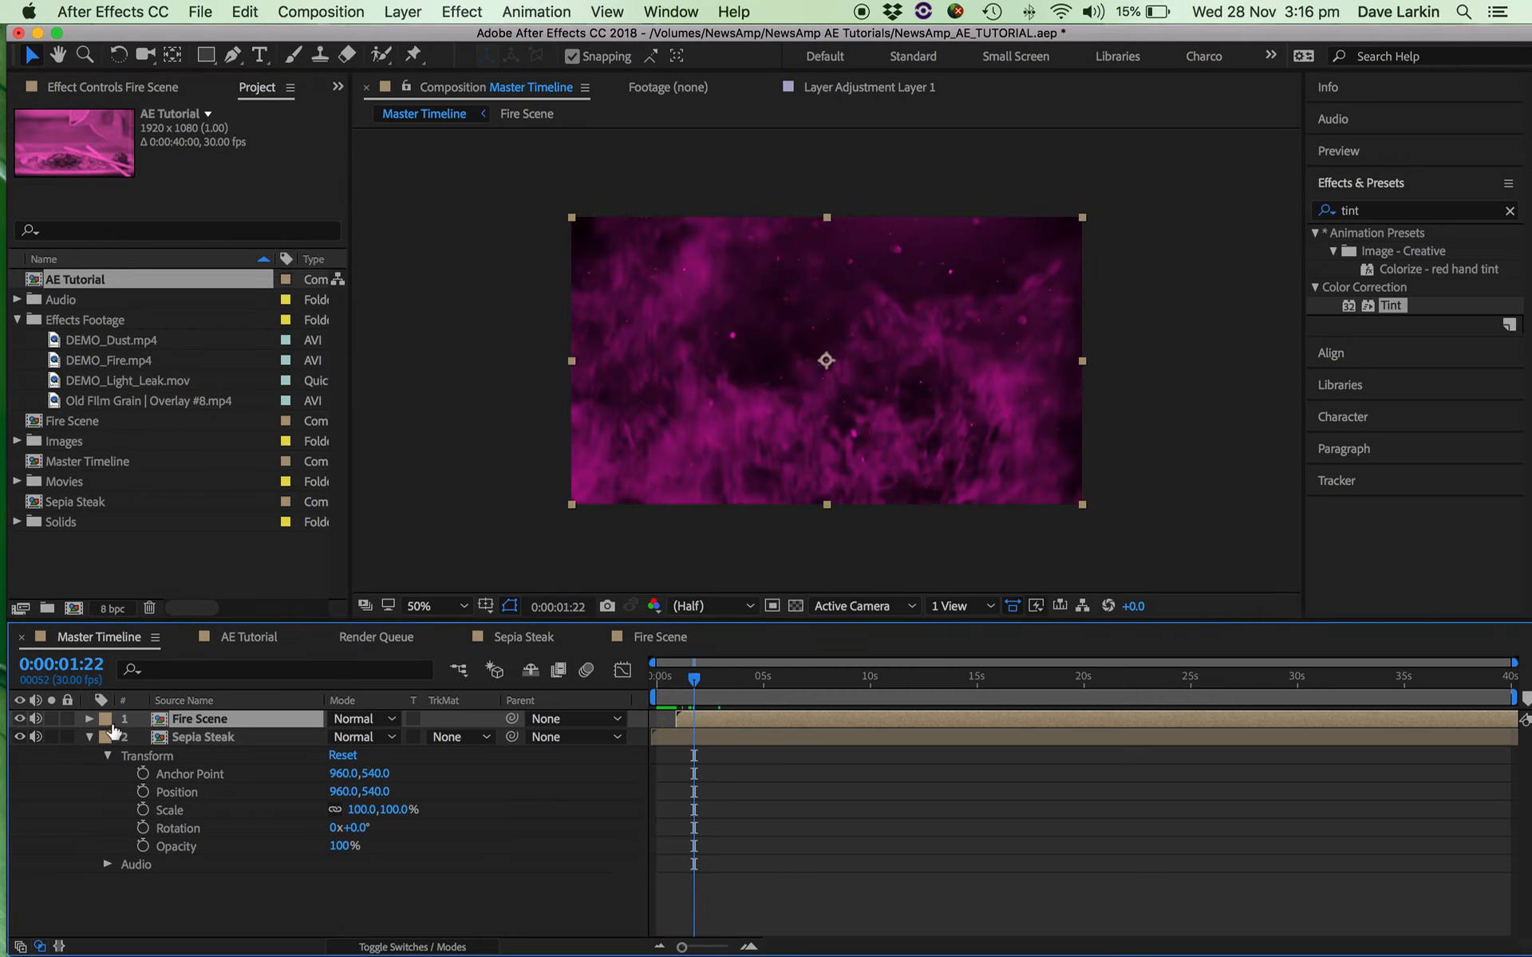
pyautogui.click(89, 719)
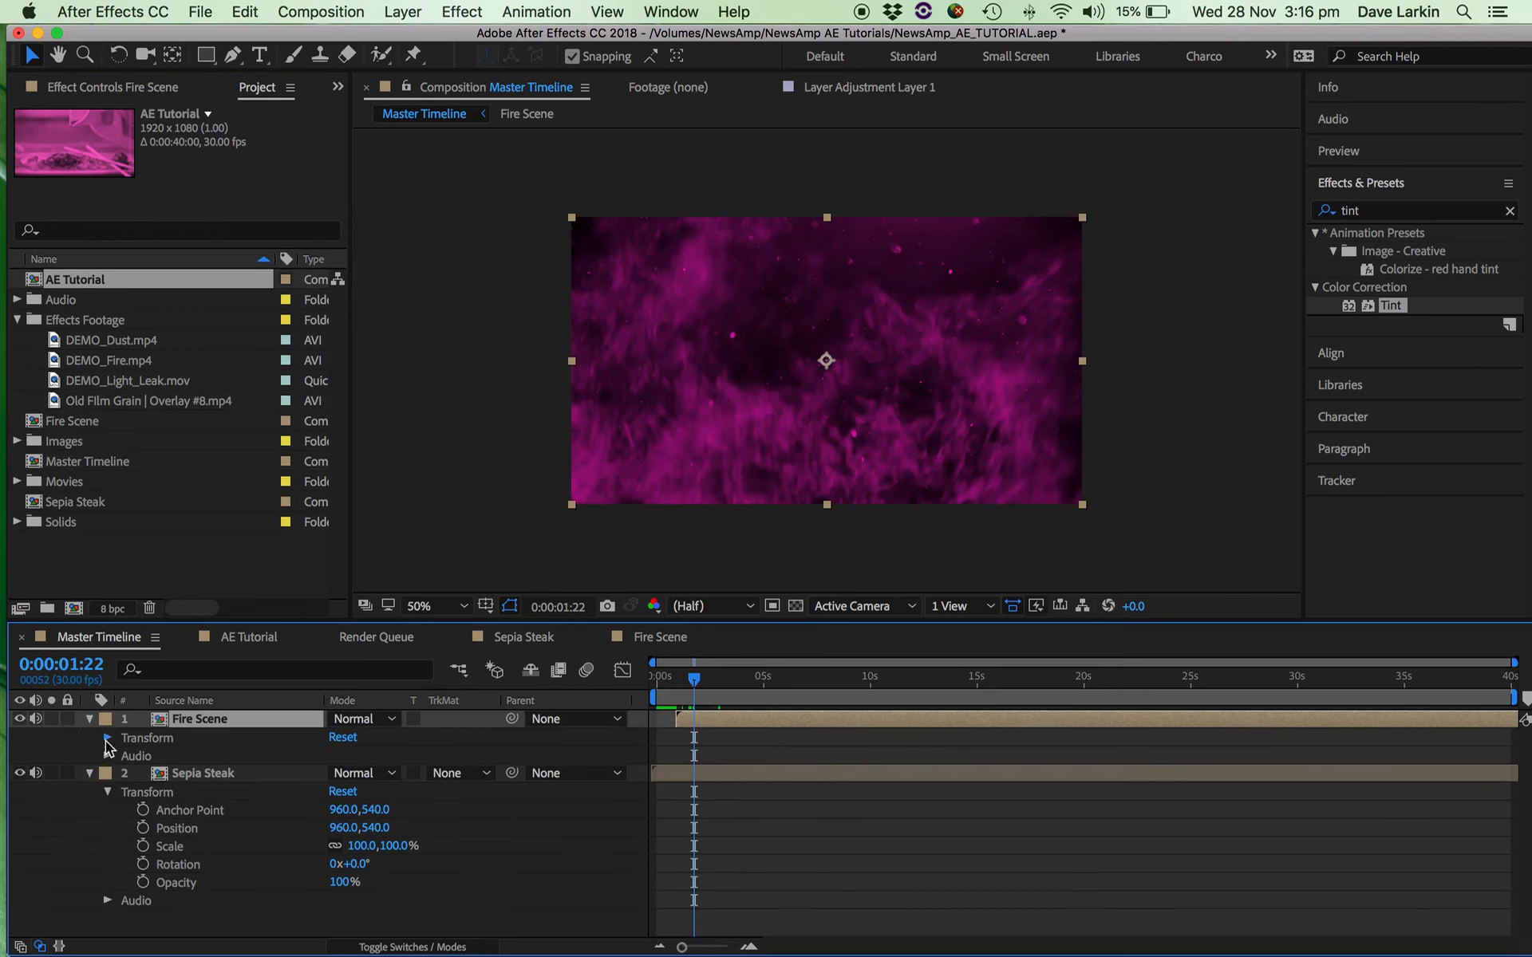
pyautogui.click(108, 738)
pyautogui.click(144, 792)
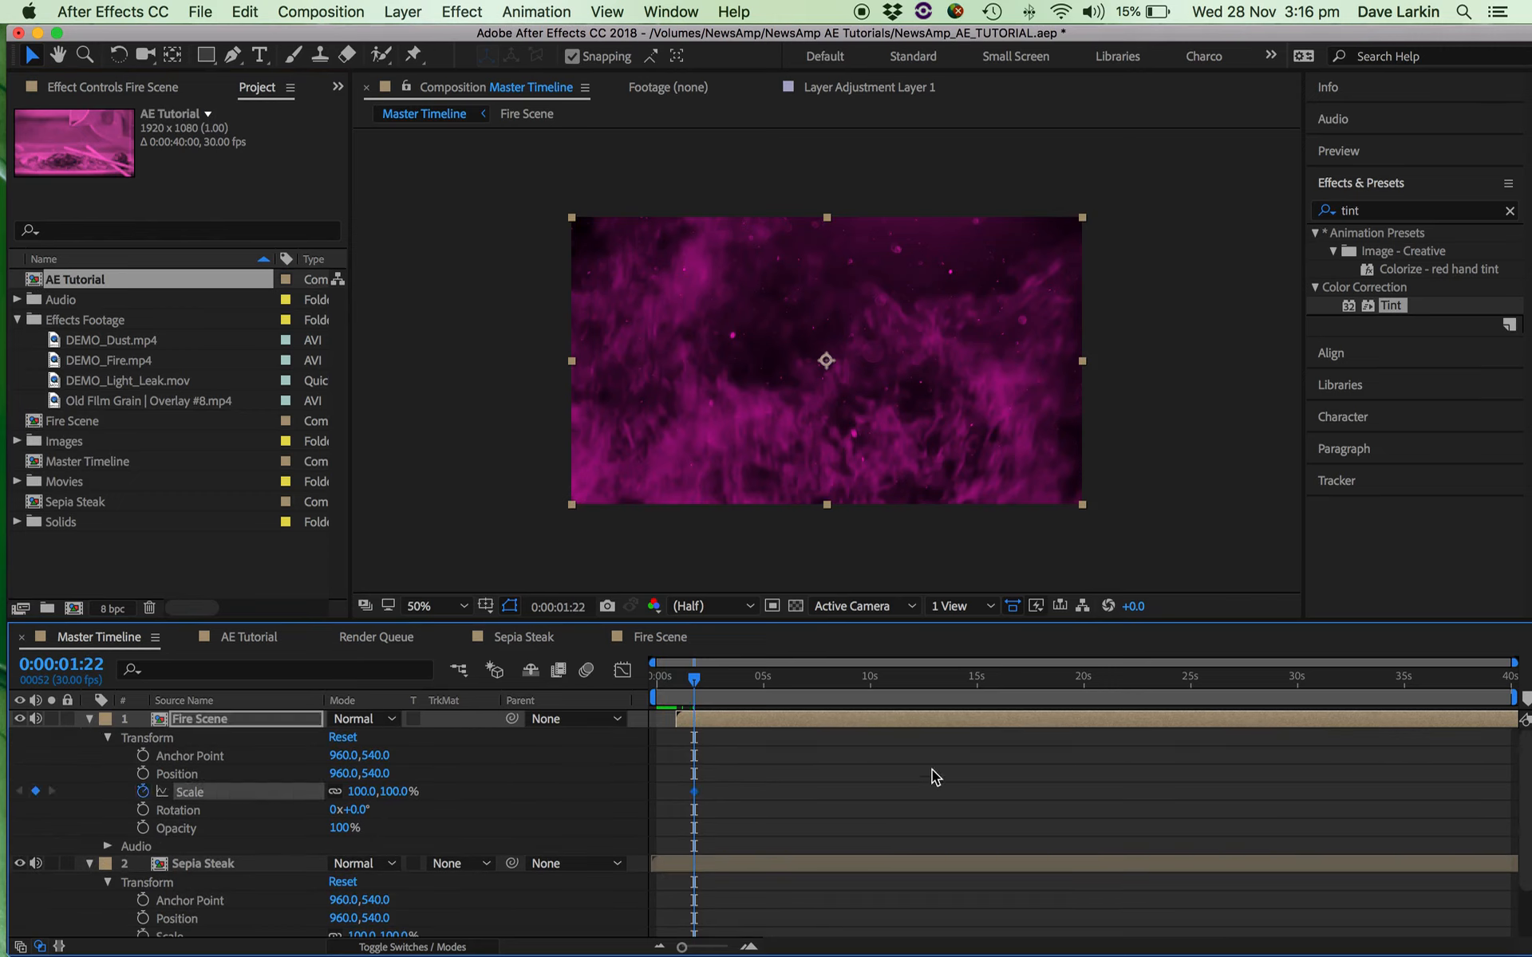
pyautogui.click(728, 688)
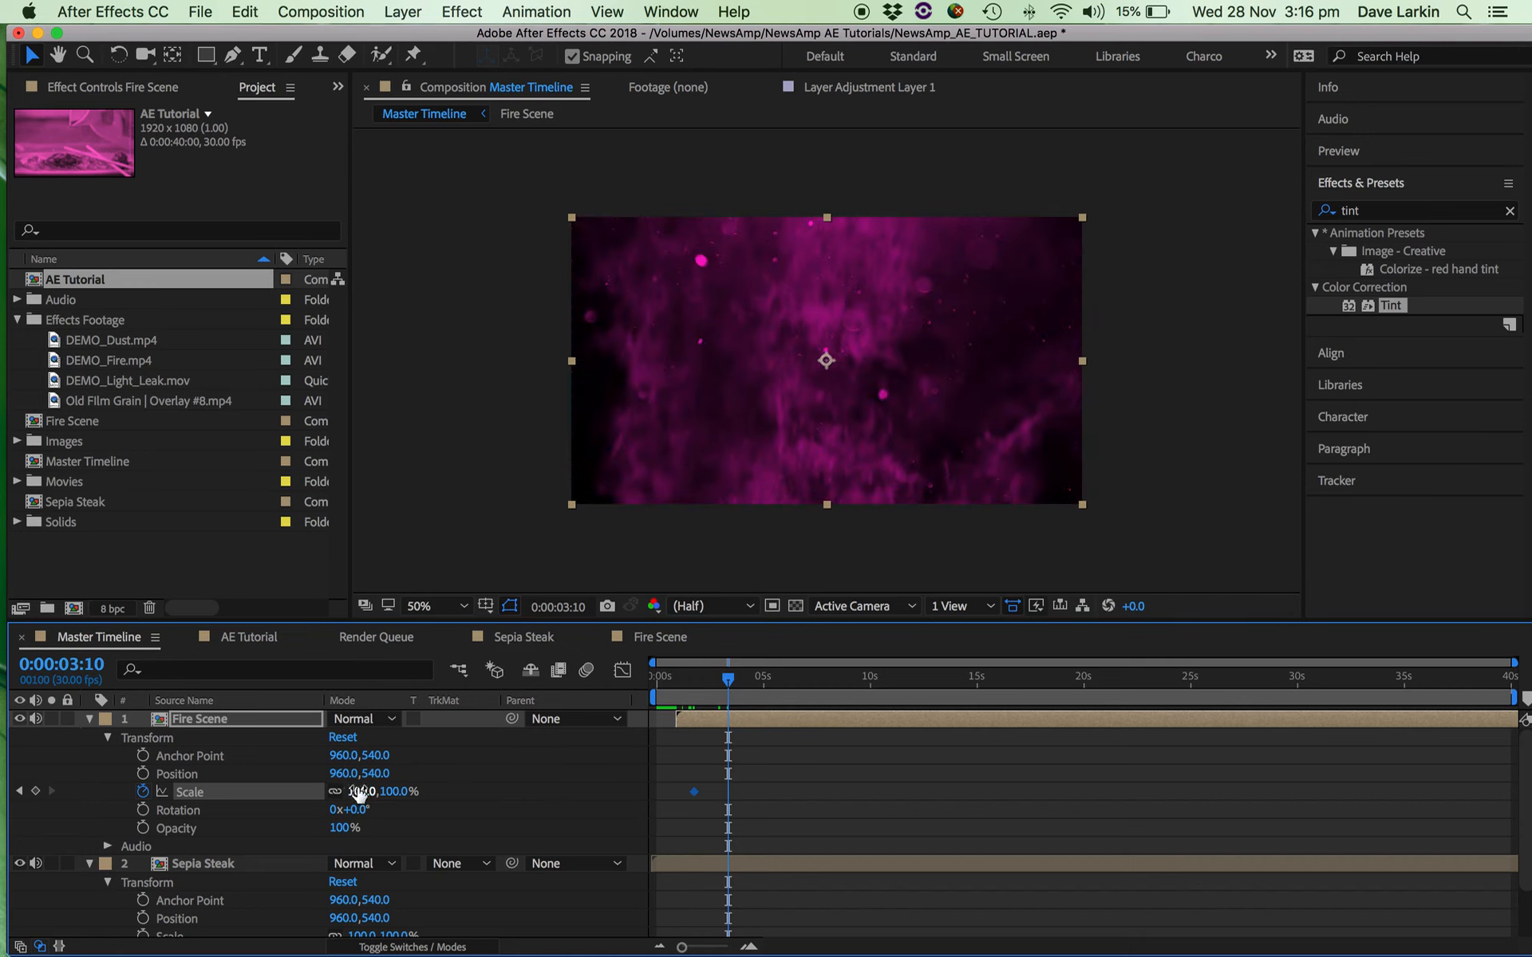
pyautogui.moveTo(363, 790); pyautogui.dragTo(452, 796)
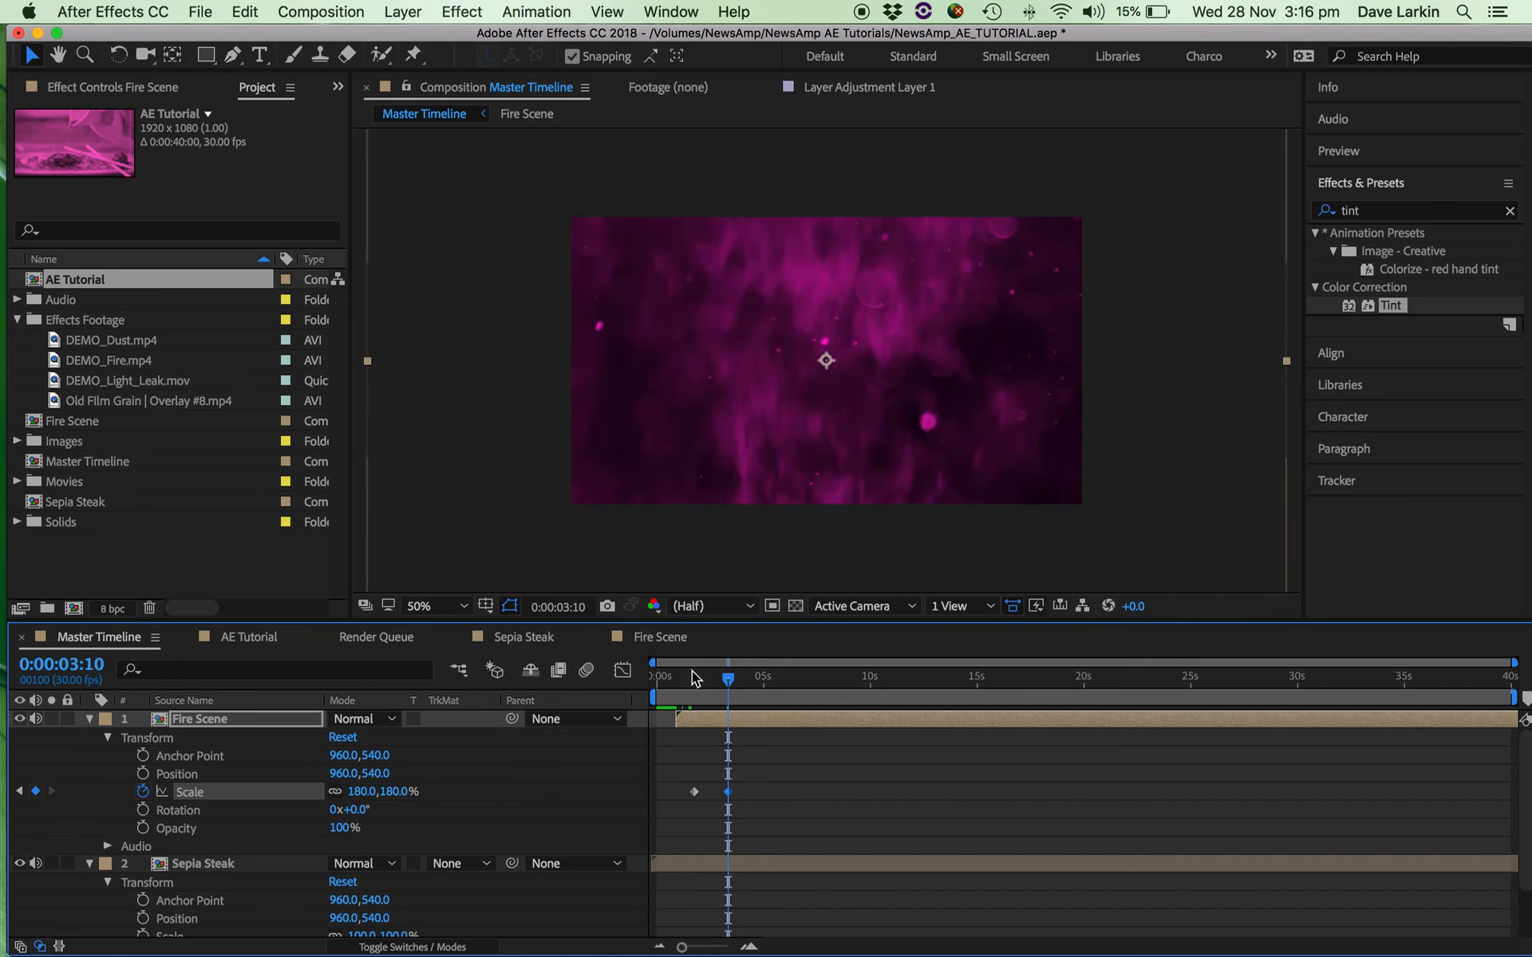
# Preview the Master Timeline from 0:00:00:09 to check the Fire Scene scale animation.
pyautogui.click(664, 683)
pyautogui.press('space')
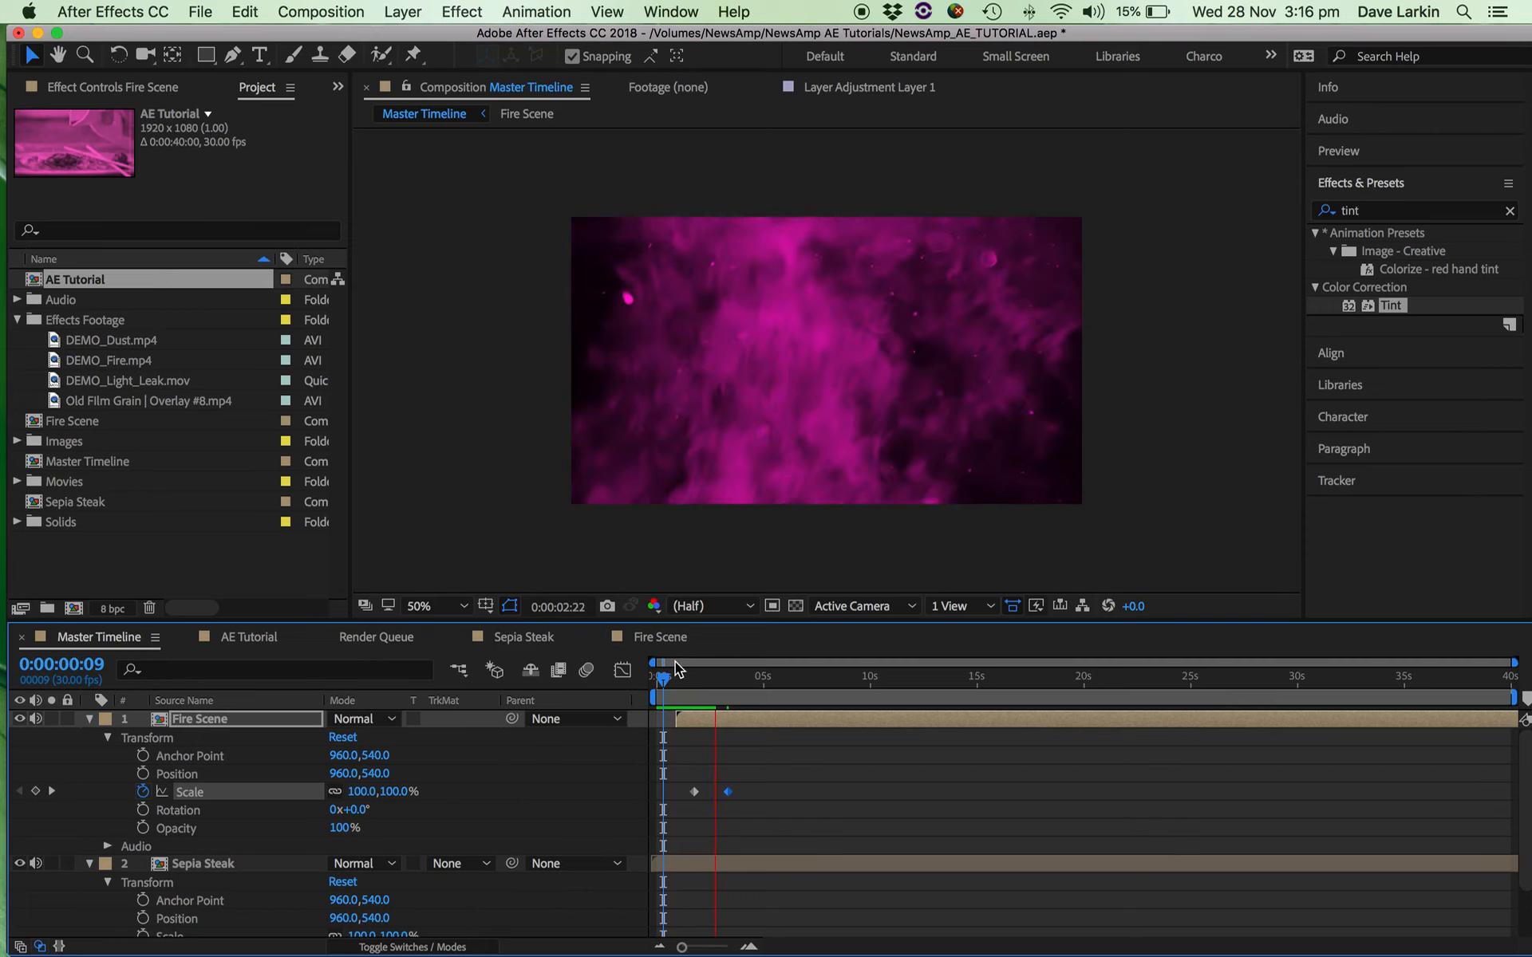
pyautogui.click(715, 678)
# Shift the Fire Scene layer with its scale keyframes to start about 2.4 seconds in, checking the frame at 0:00:03:24.
pyautogui.moveTo(712, 678); pyautogui.dragTo(741, 720)
pyautogui.click(674, 863)
pyautogui.moveTo(661, 683); pyautogui.dragTo(701, 677)
pyautogui.moveTo(724, 680); pyautogui.dragTo(738, 680)
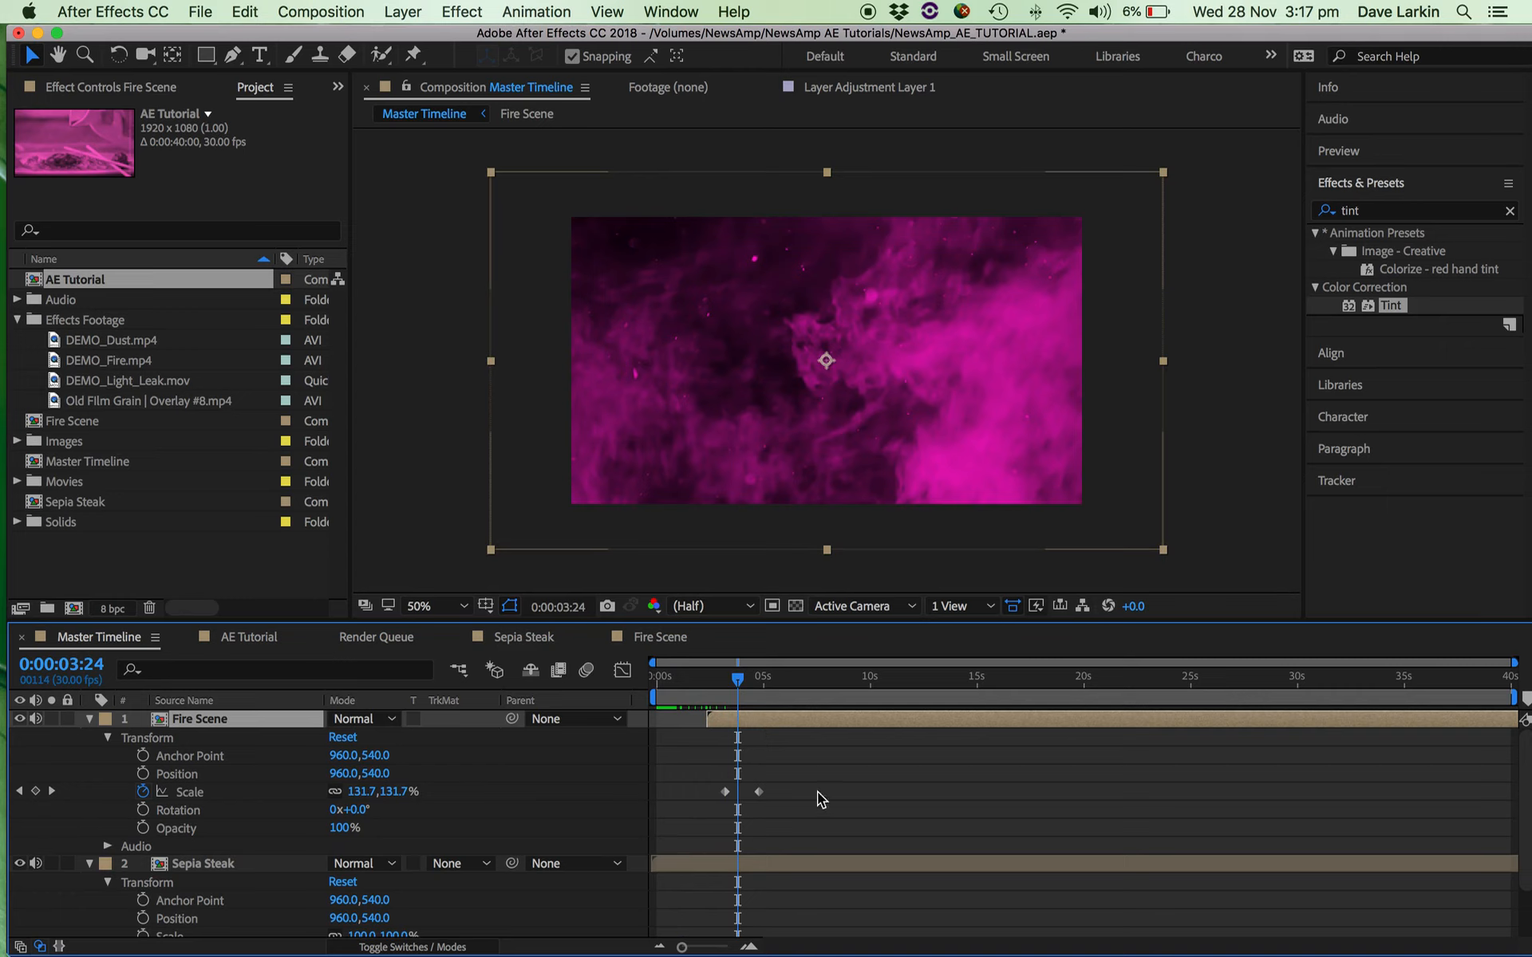
pyautogui.moveTo(754, 712); pyautogui.dragTo(759, 747)
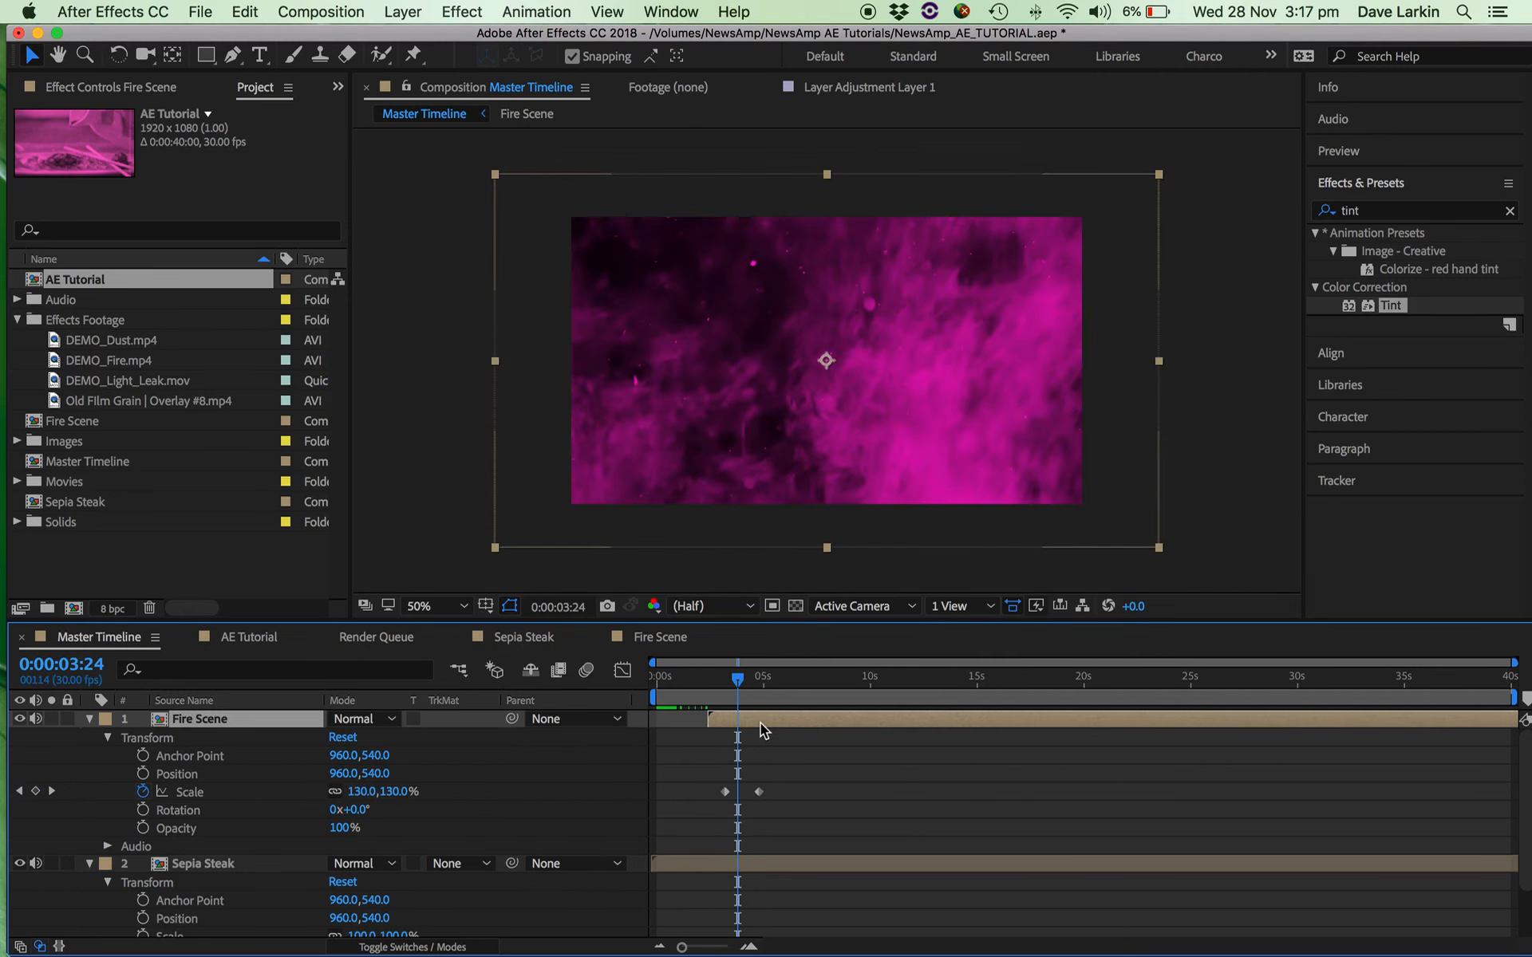
# Open the nested Fire Scene composition from its layer and return to the Master Timeline.
pyautogui.doubleClick(759, 722)
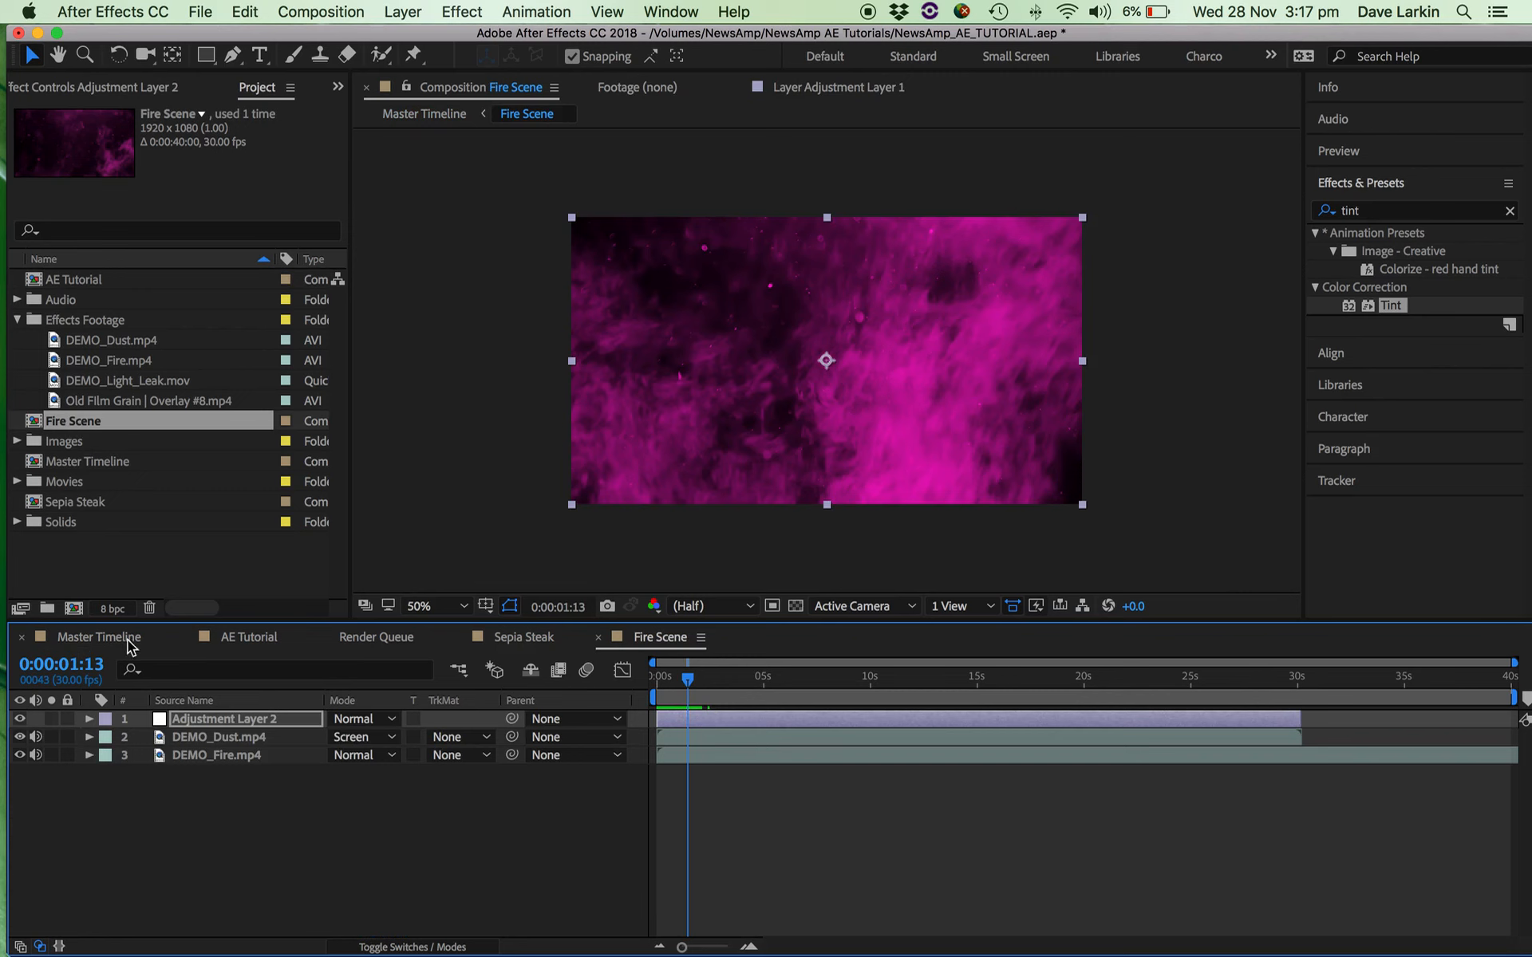
pyautogui.click(99, 637)
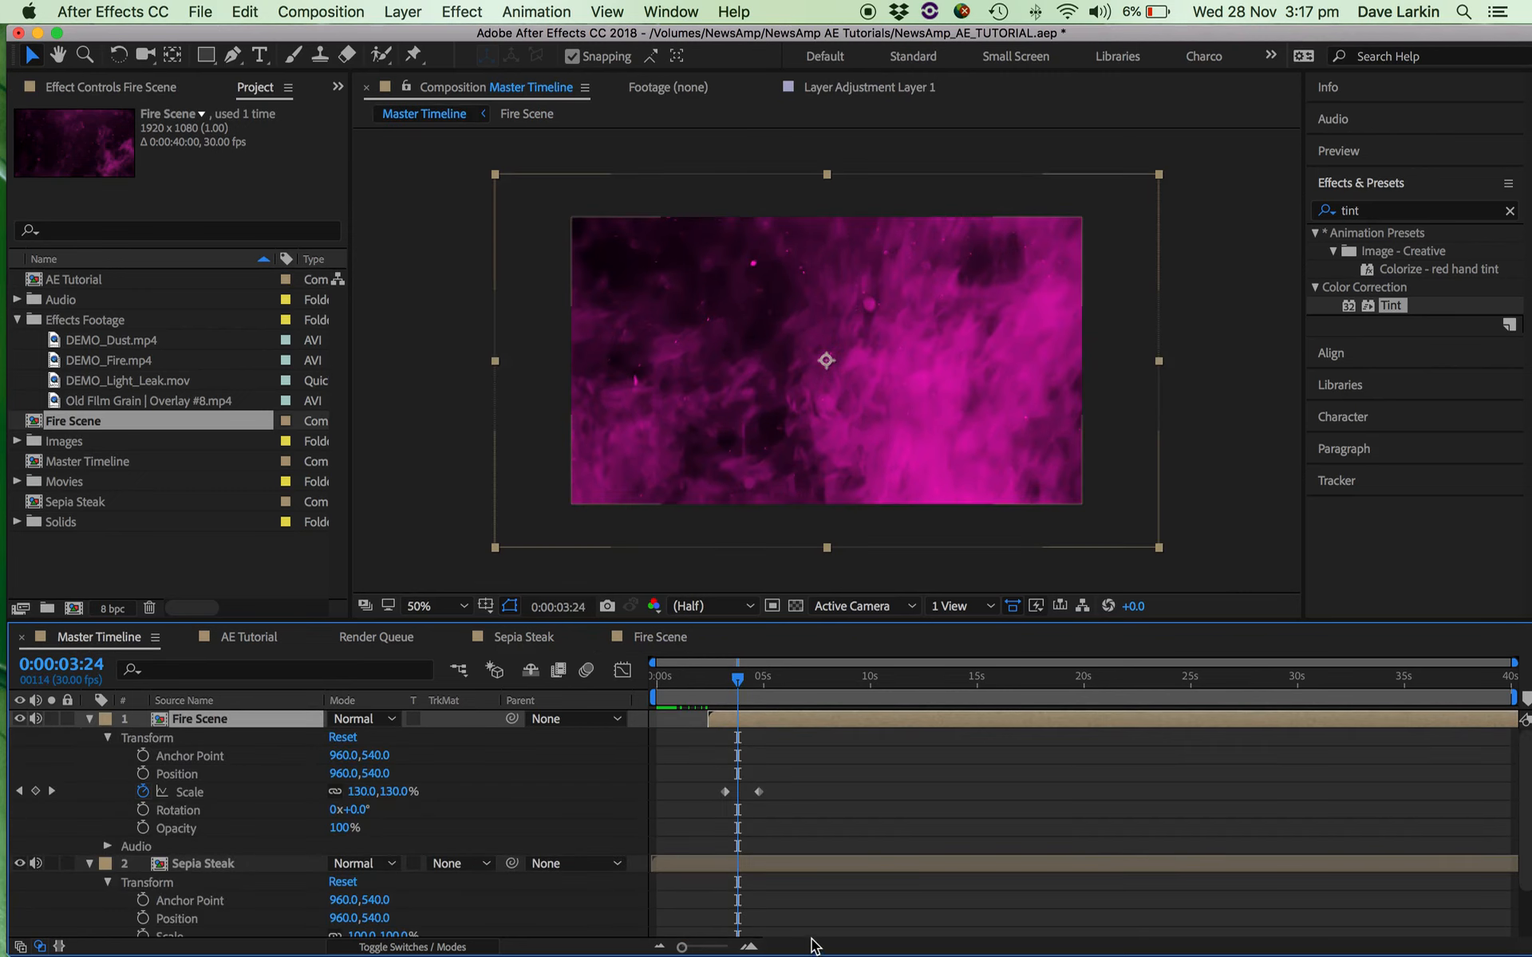